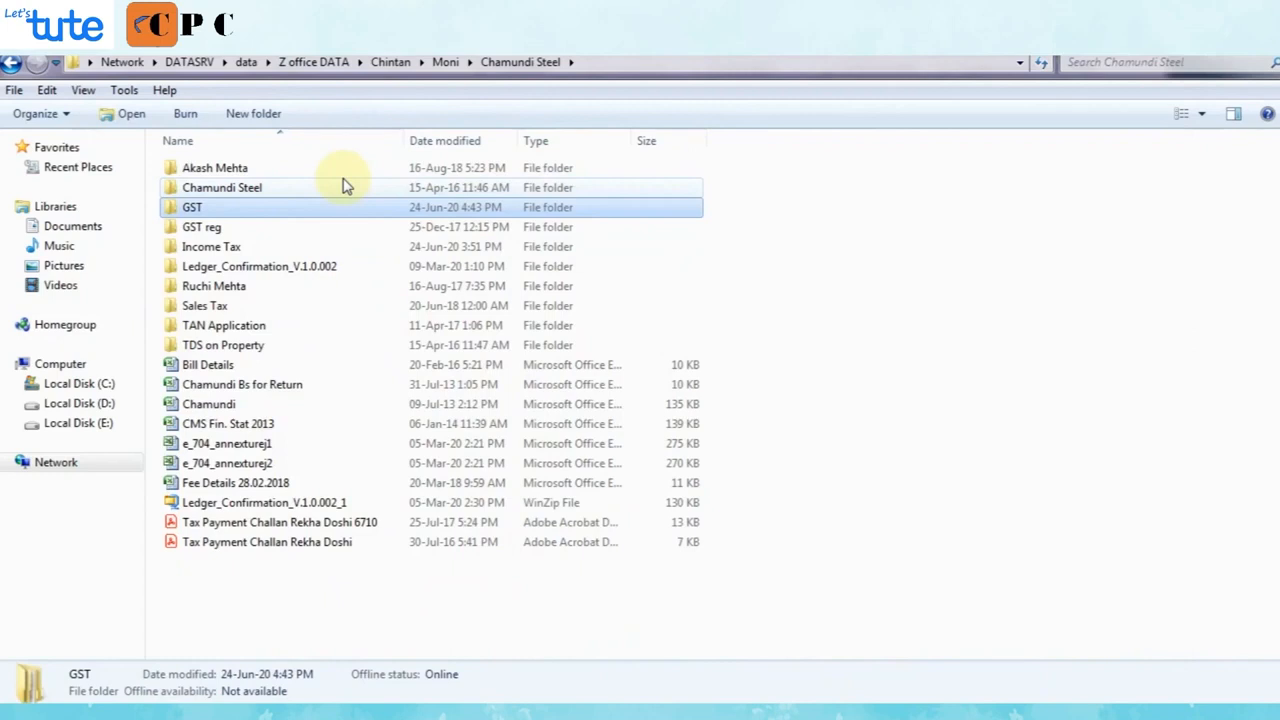
Browse the Chamundi Steel GST folder to its 2020-21 subfolder.
key("End")
key("Return")
key("Down")
key("Down")
key("Down")
key("Down")
key("Down")
key("Down")
key("Return")
key("BackSpace")
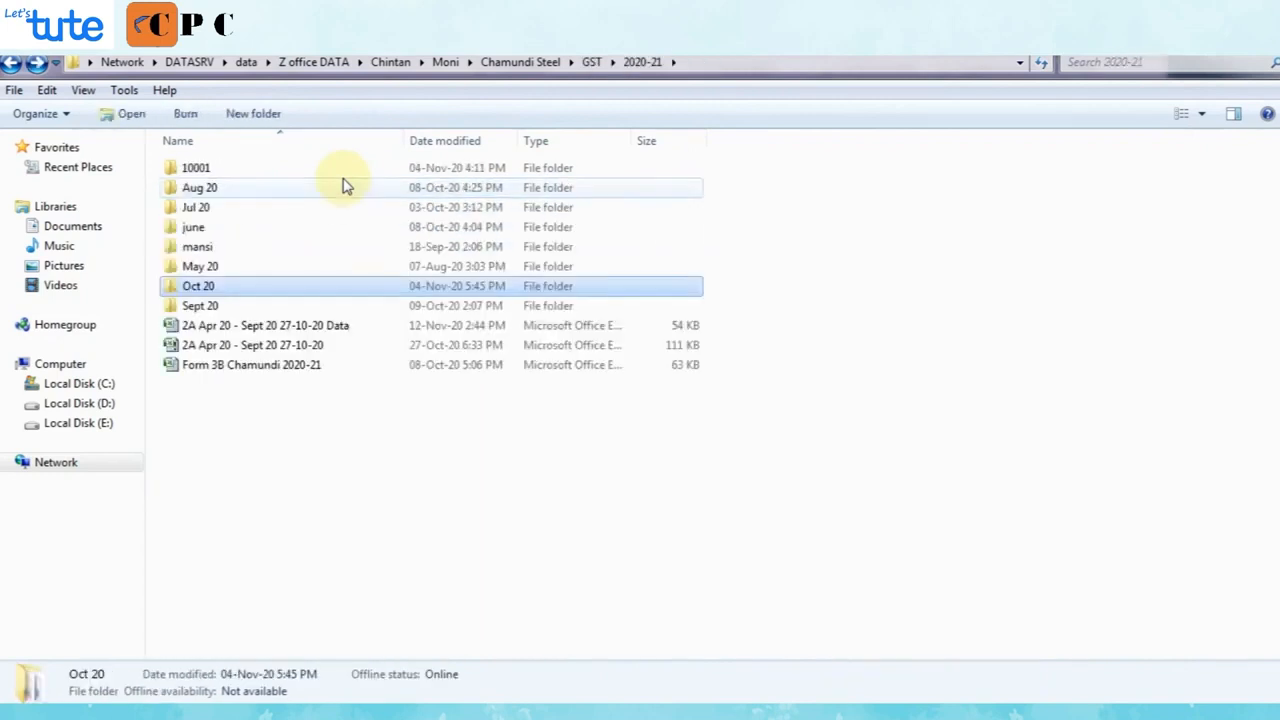
Copy the 2020-21 folder path, switch to Tally.ERP 9 and load the company from that data path.
left_click(790, 57)
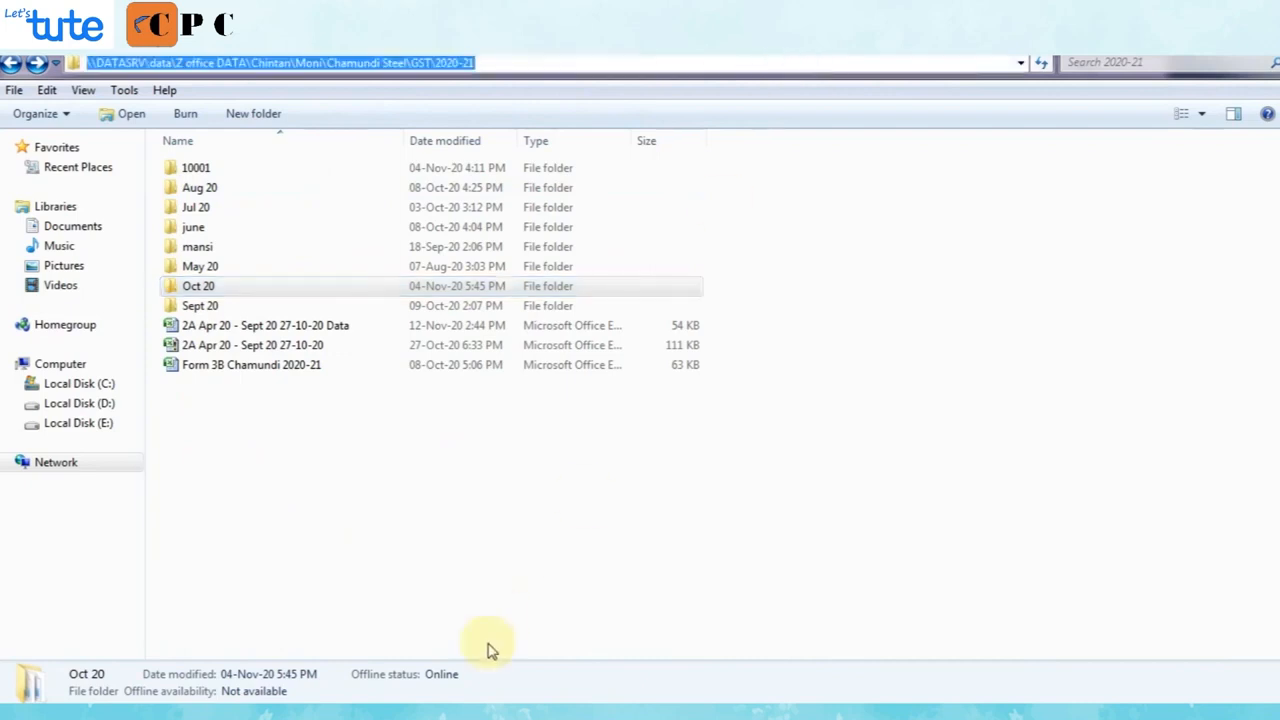
key("alt+Tab")
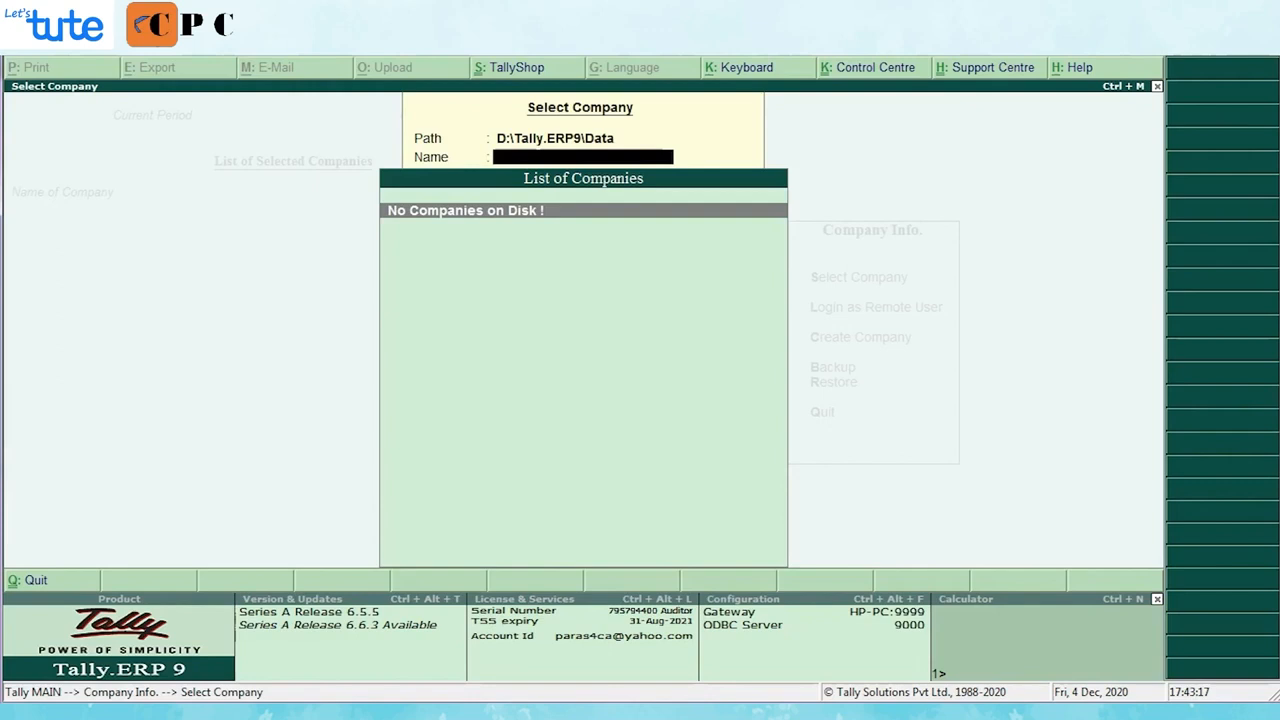
key("BackSpace")
key("ctrl+alt+v")
key("Return")
key("Return")
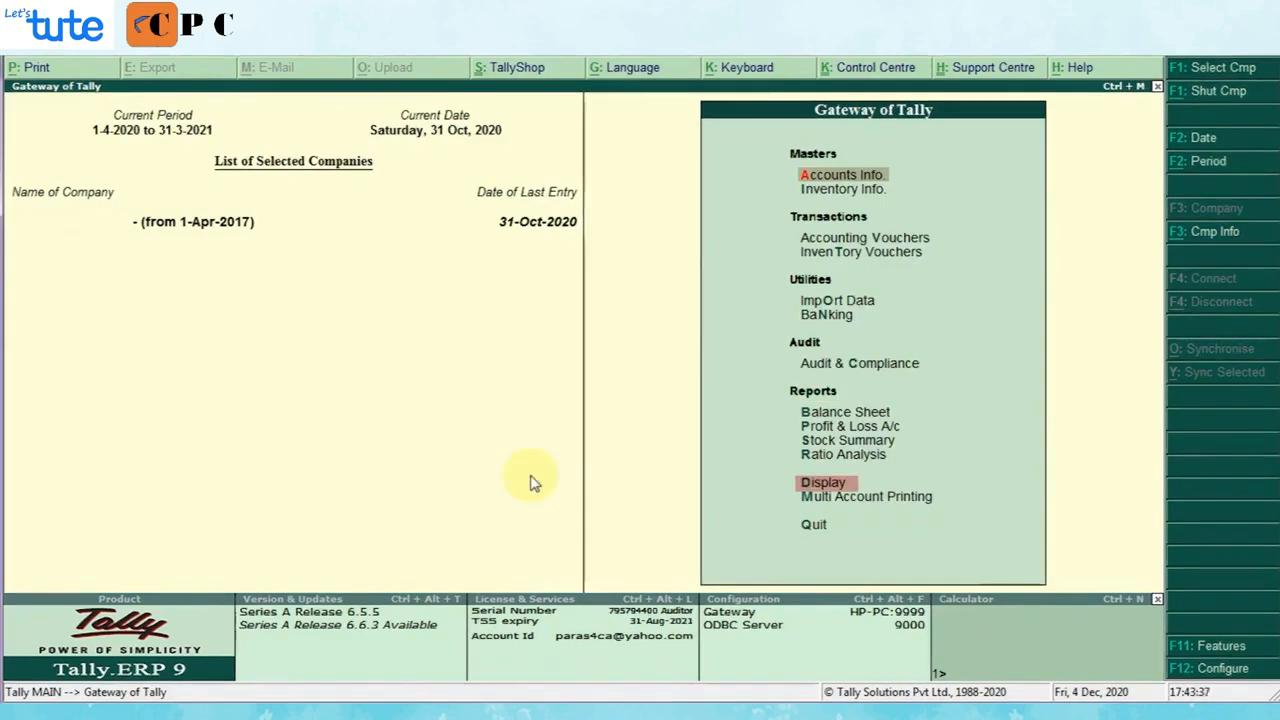
Display the Sales Register from the account books and open its October voucher list.
key("d")
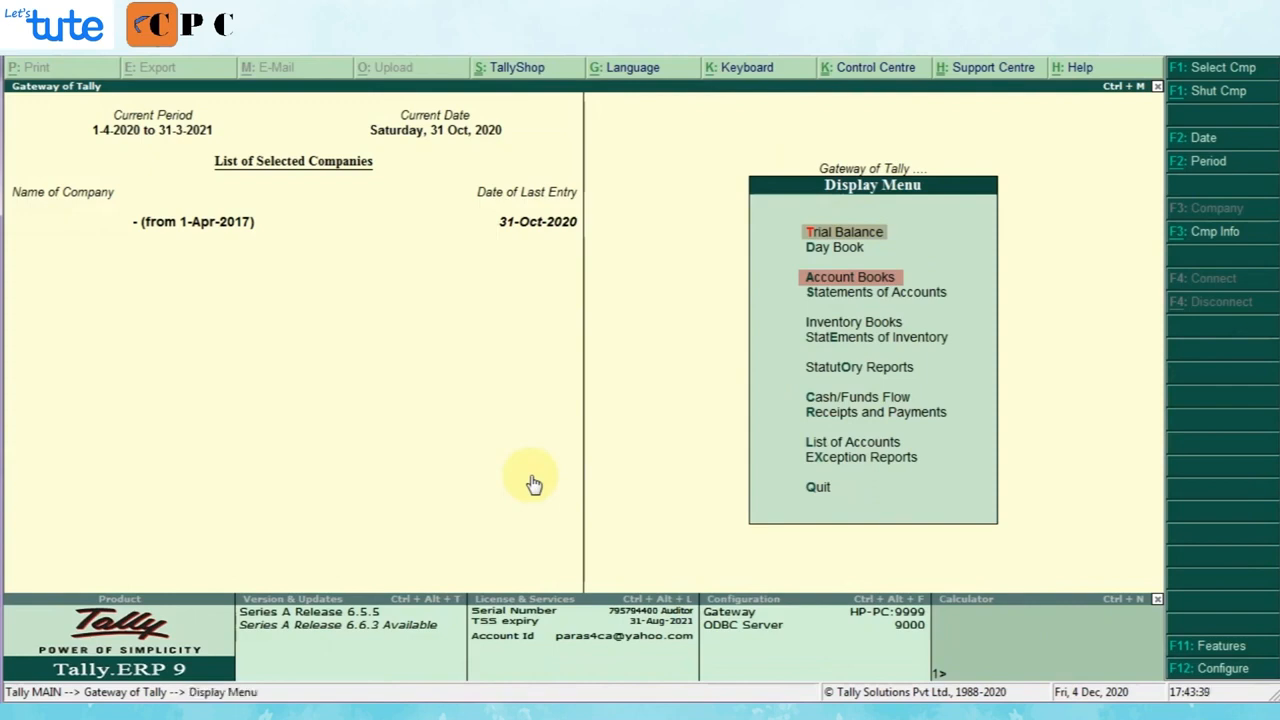
key("a")
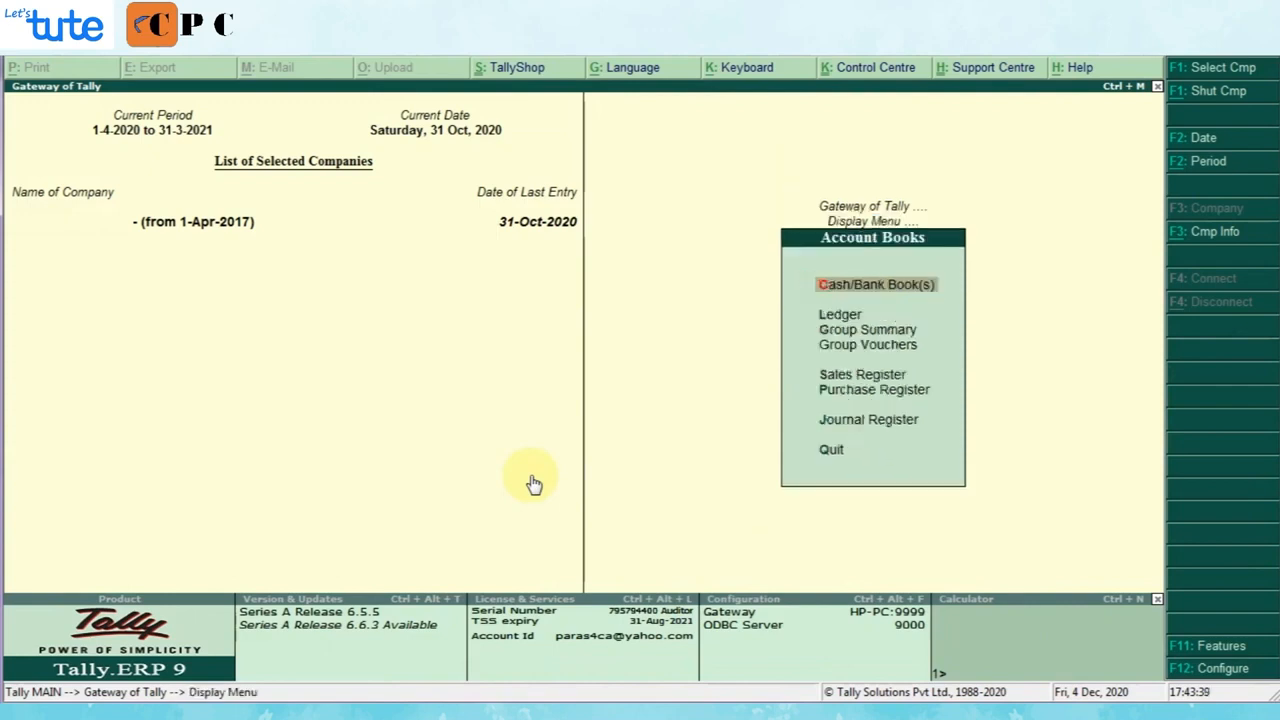
key("s")
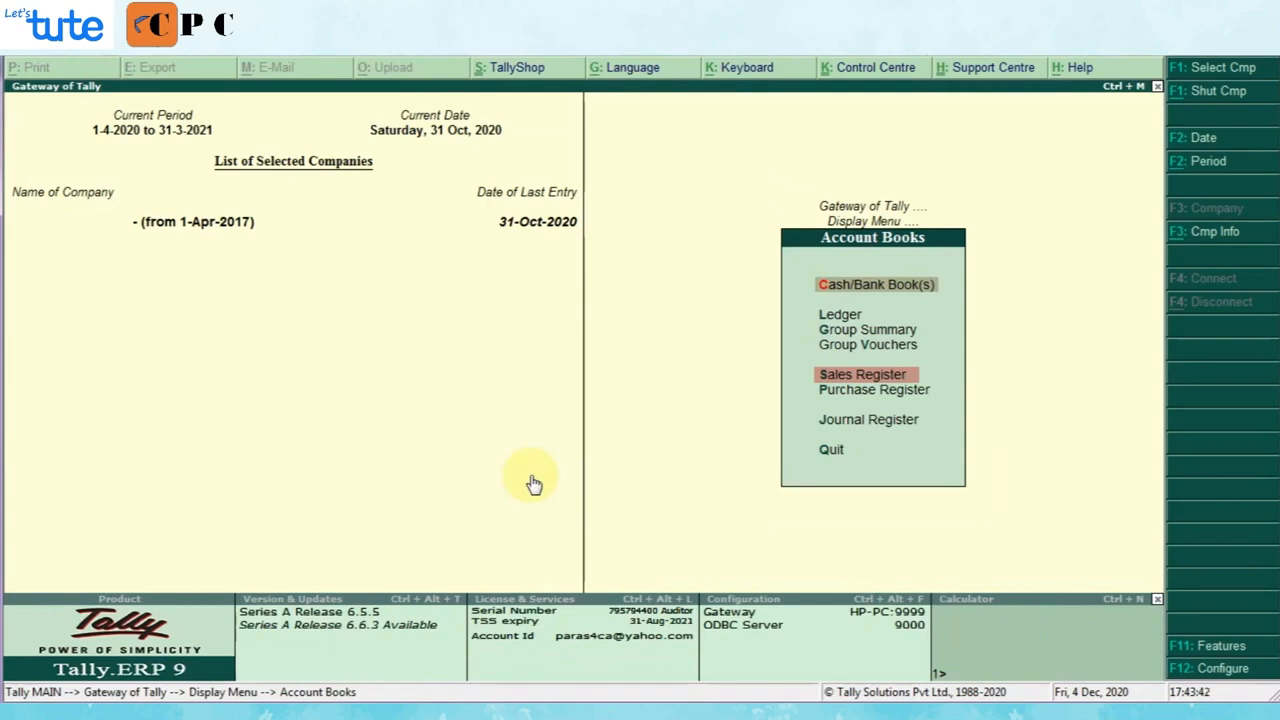
key("Return")
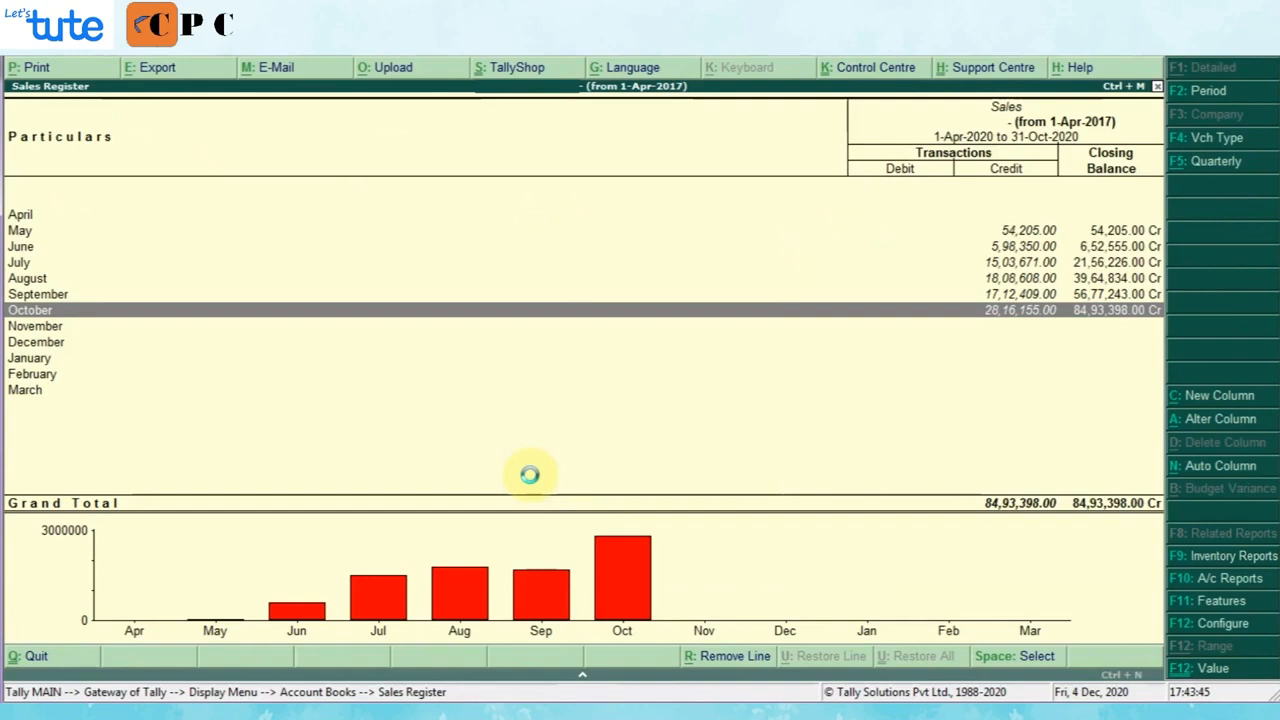
key("Return")
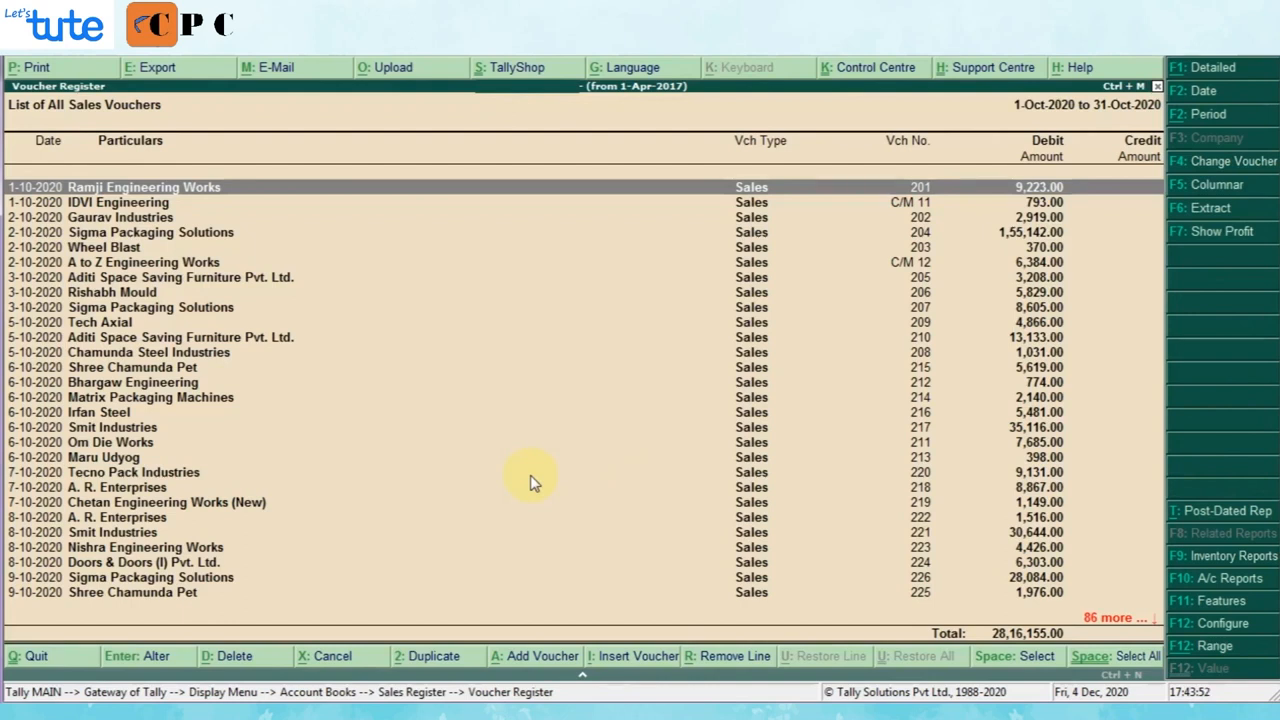
Start a columnar view of the October sales vouchers and set it to show the party's address.
key("F5")
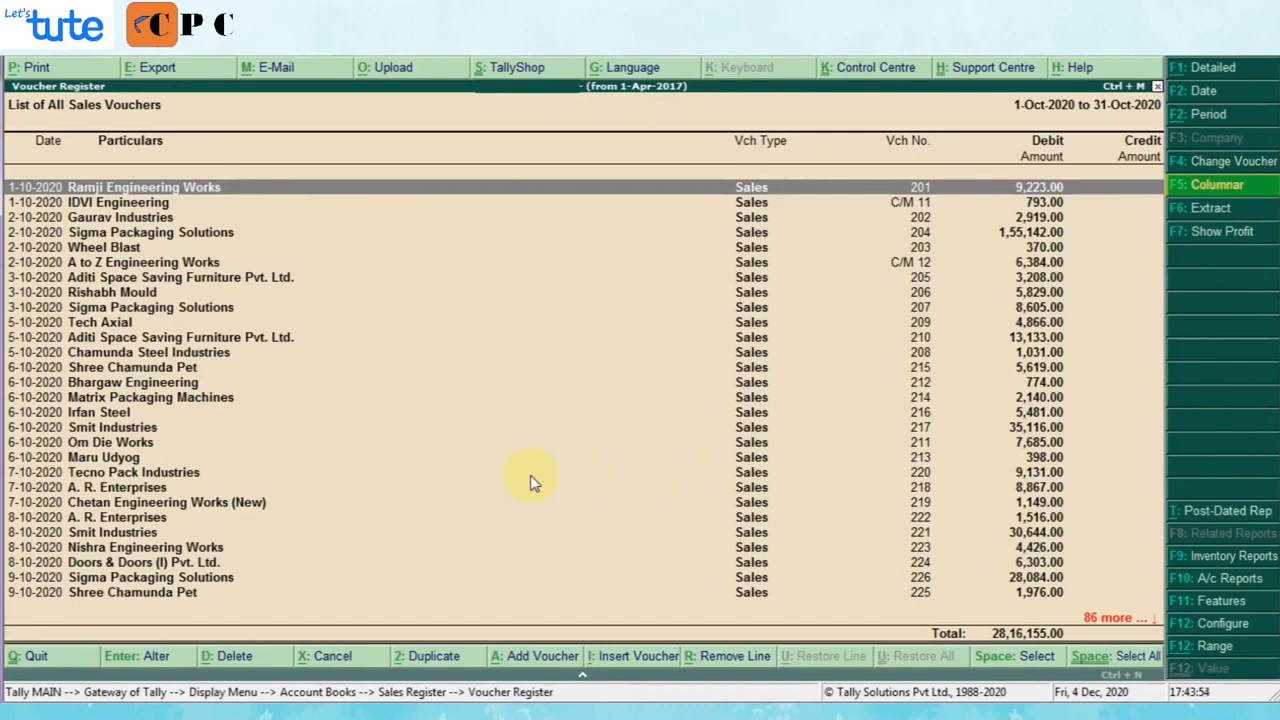
key("F5")
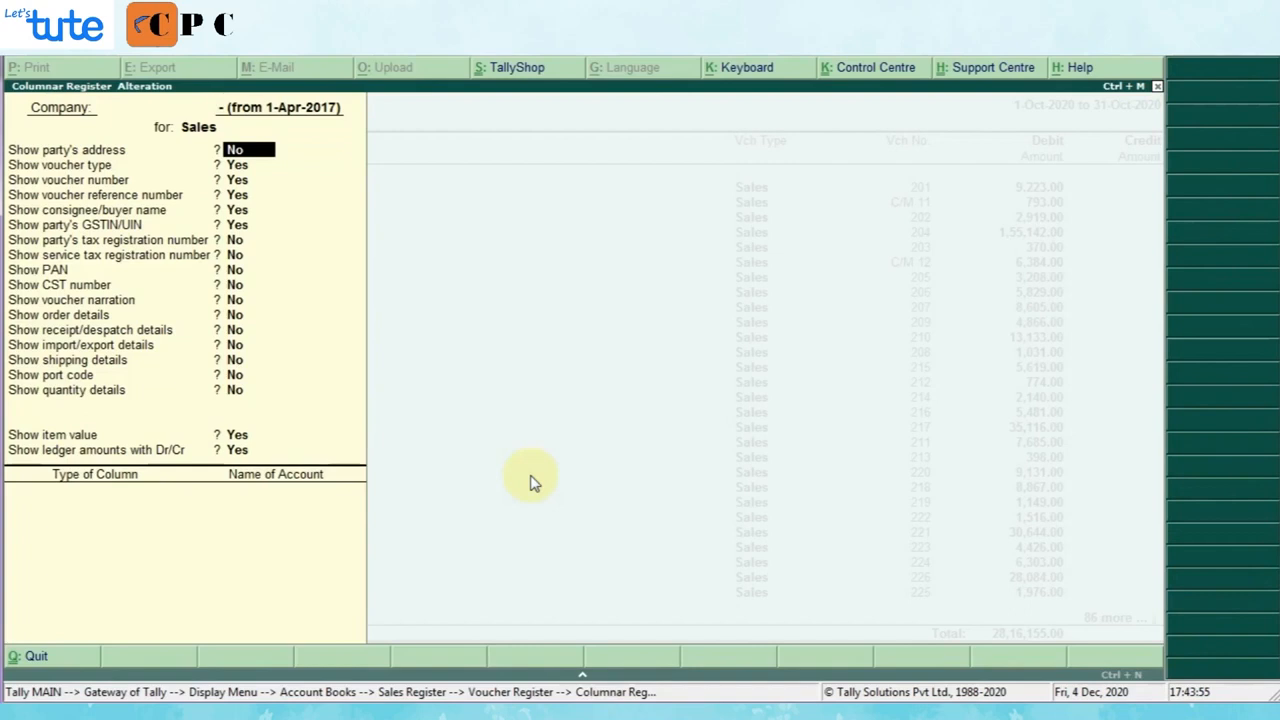
key("y")
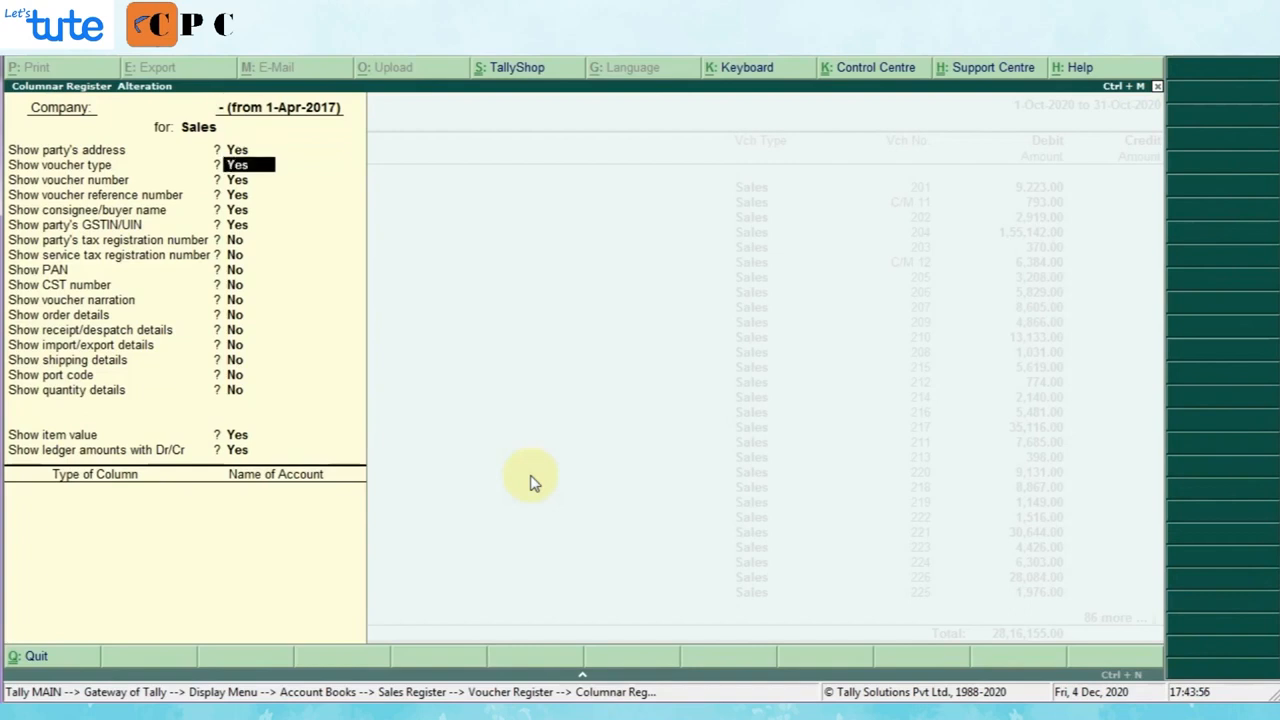
key("Return")
key("Return")
key("Return")
key("Return")
key("Return")
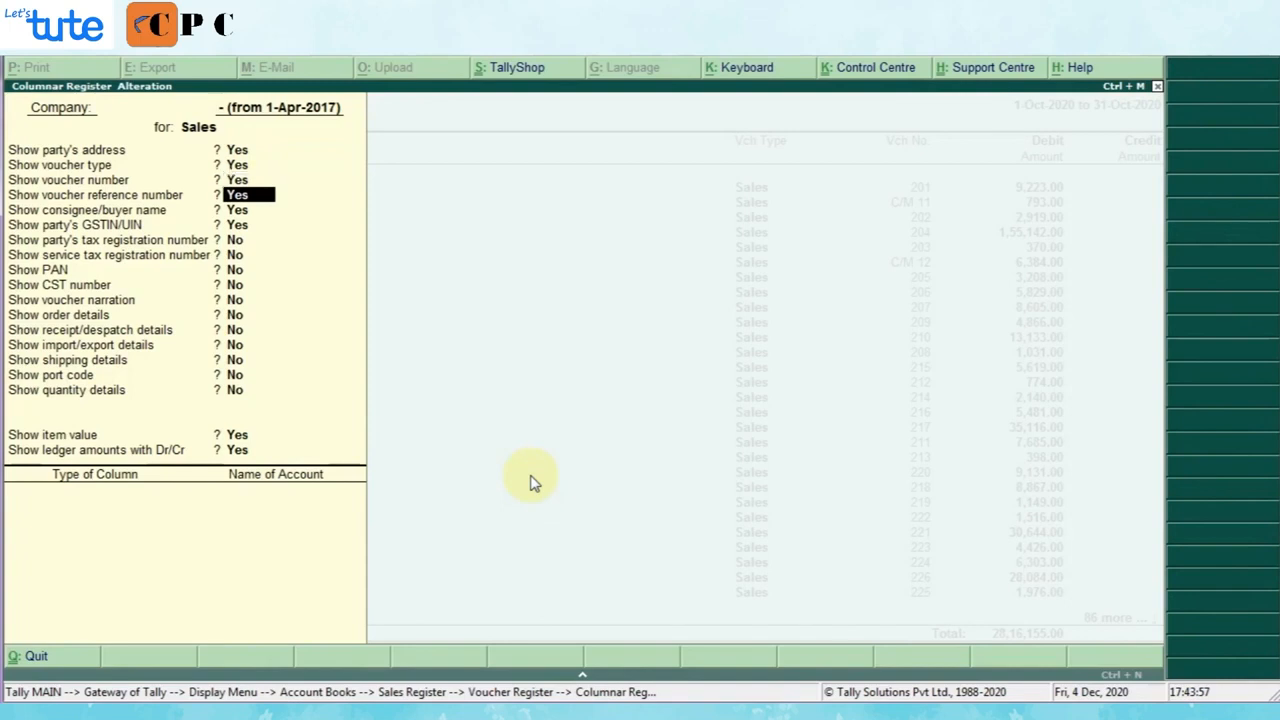
Enable the party's tax and service tax registration numbers, PAN, CST number, narration, order details and receipt/despatch details in the columnar register.
key("y")
key("Return")
key("y")
key("Return")
key("y")
key("Return")
key("y")
key("Return")
key("y")
key("Return")
key("y")
key("Return")
key("y")
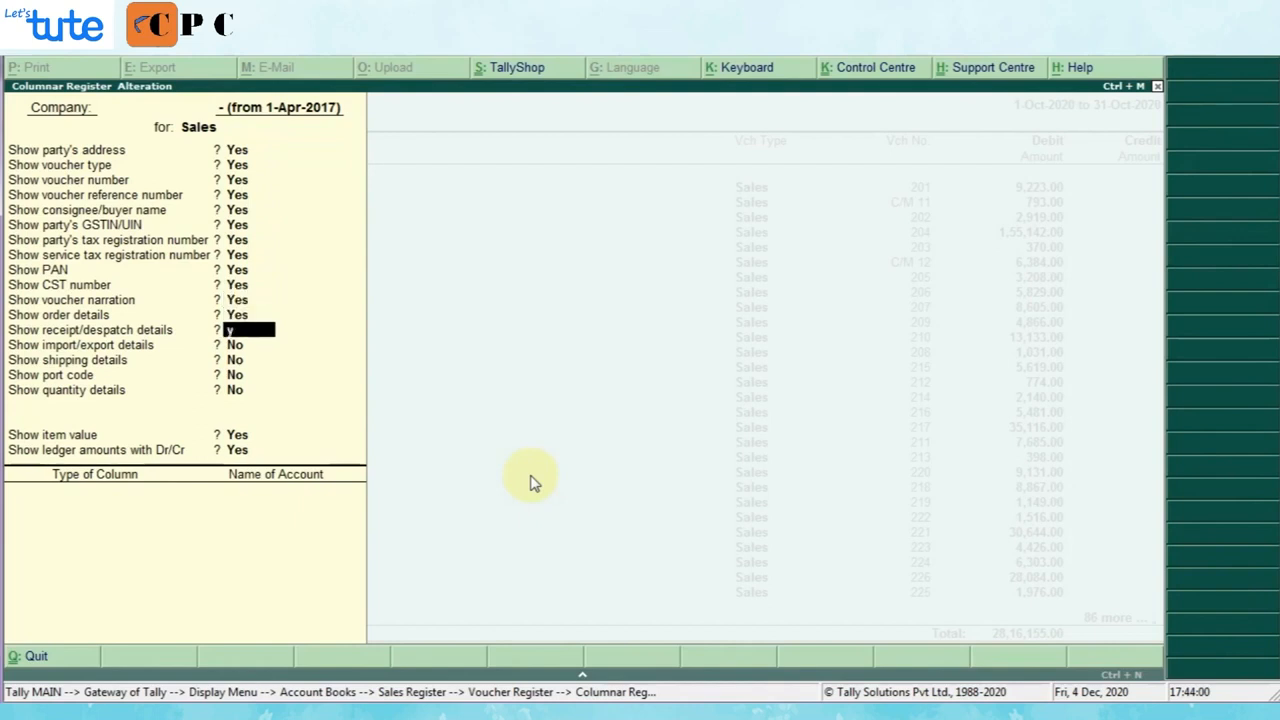
key("Return")
Enable import/export details, shipping details, port code and quantity details, and accept the columnar register without extra columns.
key("y")
key("Return")
key("y")
key("Return")
key("y")
key("Return")
key("y")
key("Return")
key("Return")
key("Return")
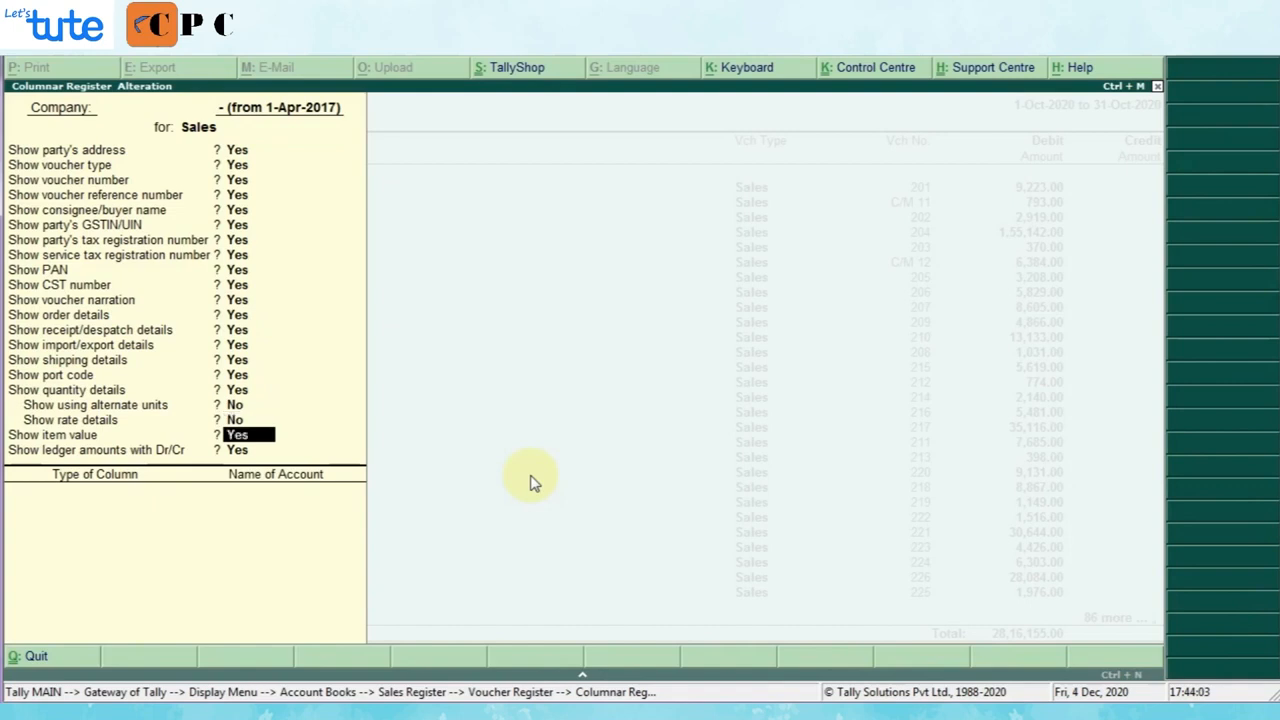
key("Return")
key("Return")
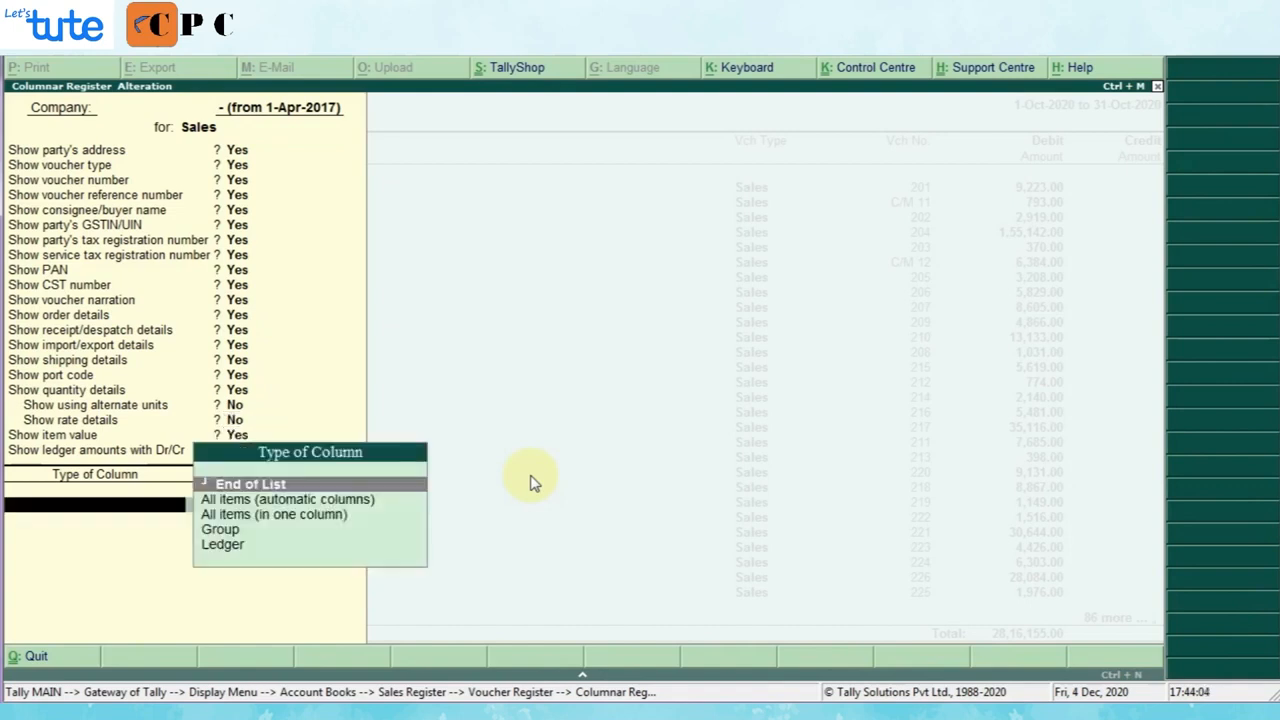
key("Return")
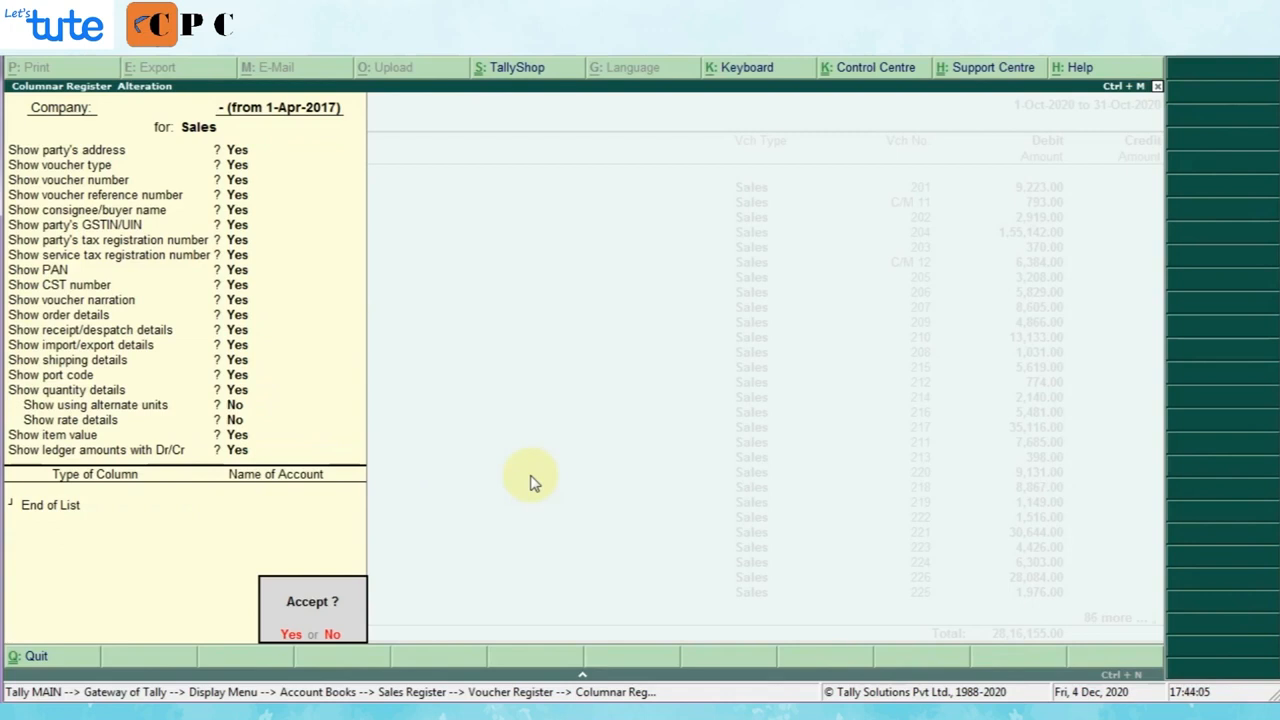
key("Return")
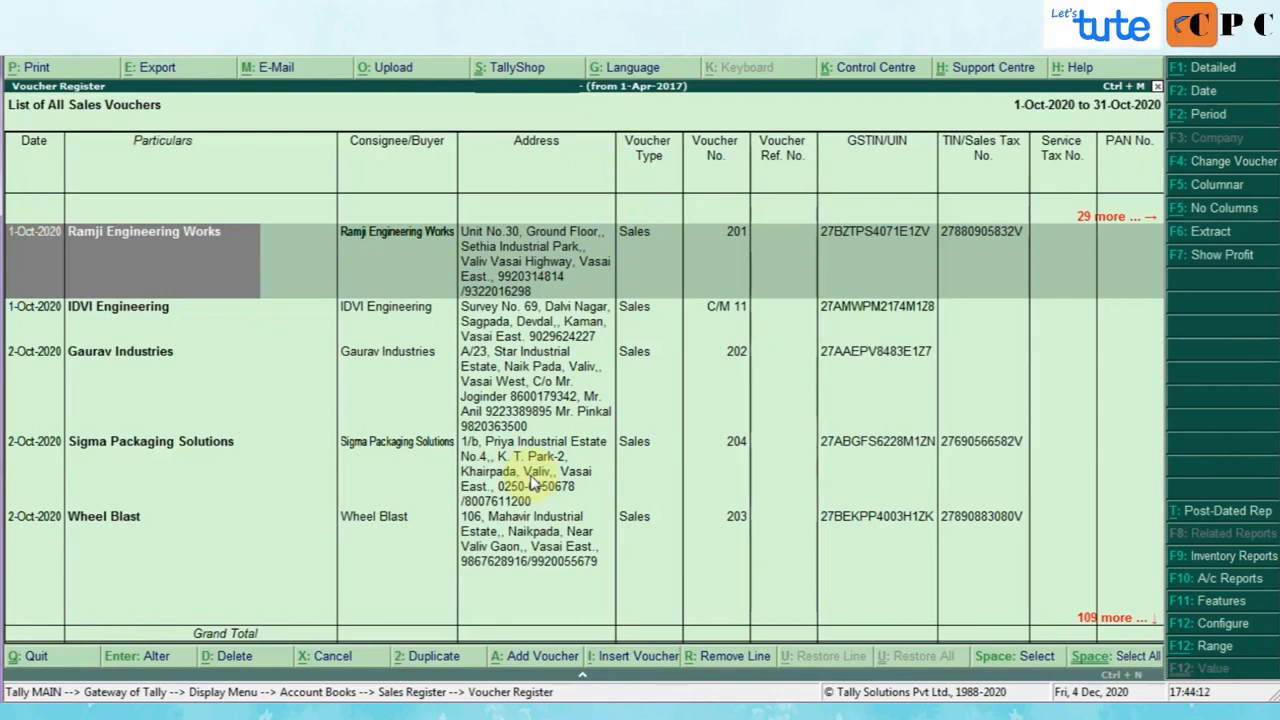
Export the columnar sales register to Excel with the output file name Sales Oct 20 Chamundi.
key("alt+e")
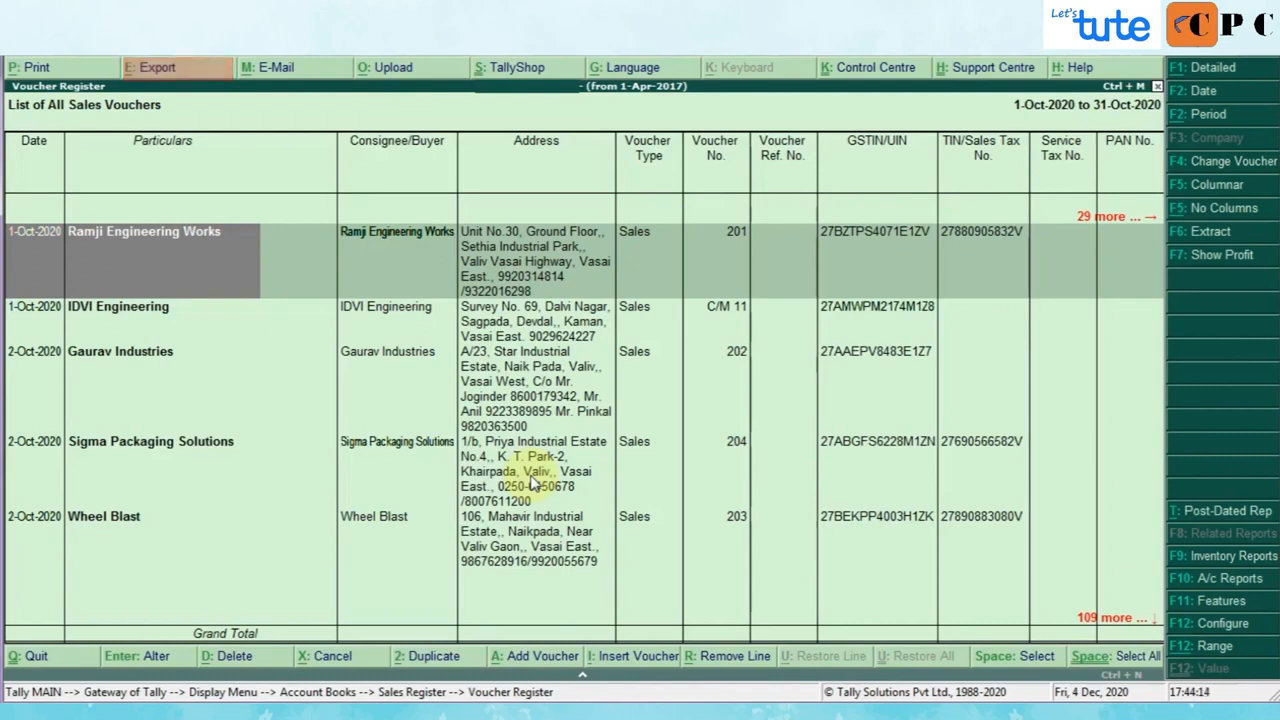
key("alt+e")
key("BackSpace")
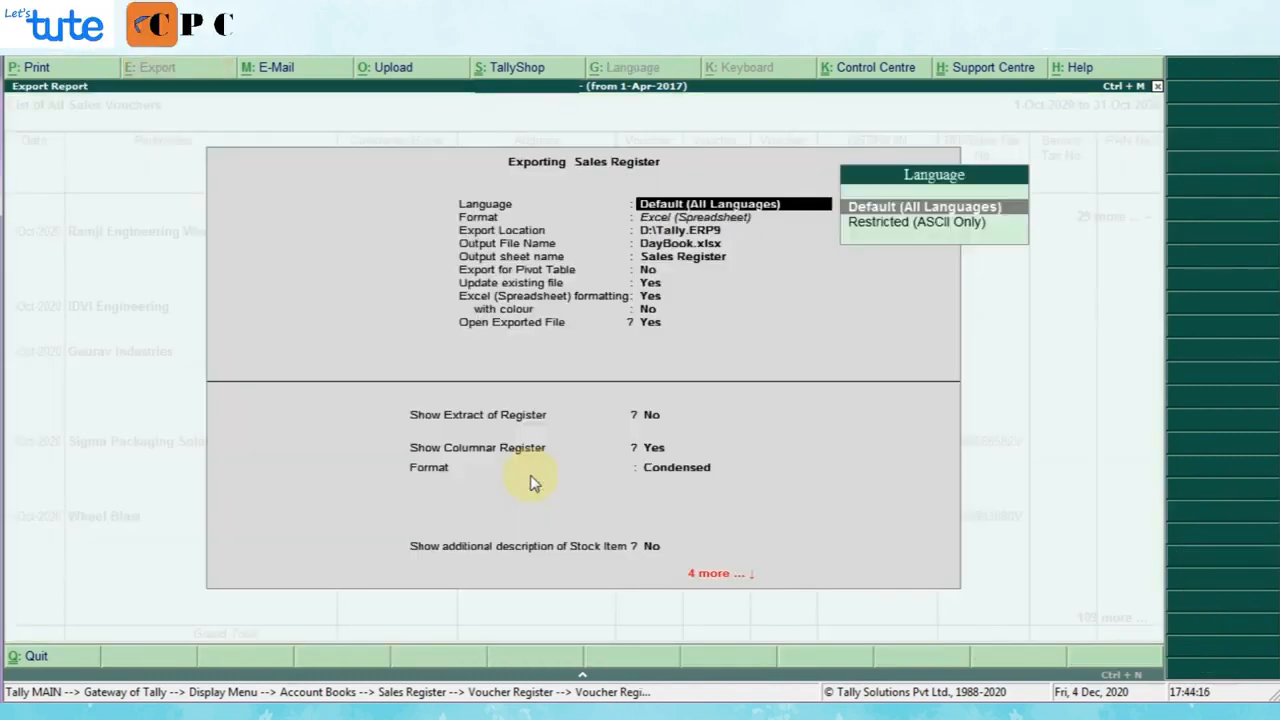
key("Return")
key("Return")
type("Sales Oct 20 Chamundi")
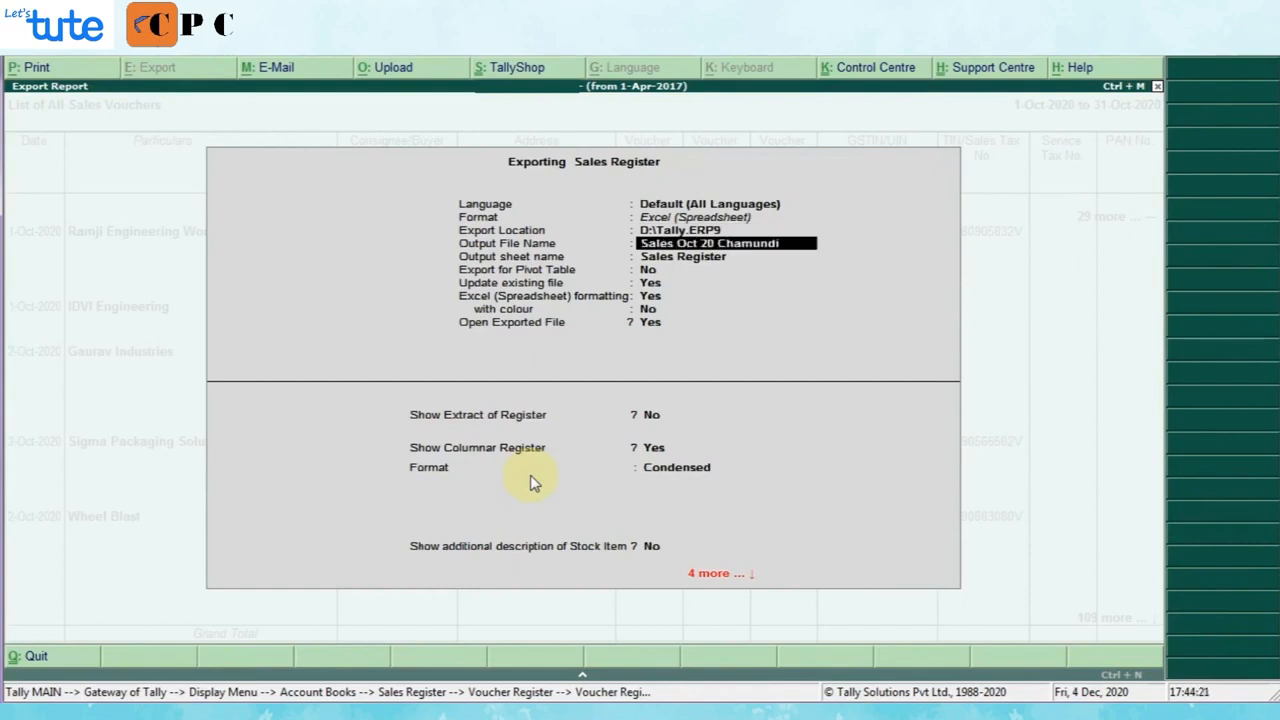
key("Return")
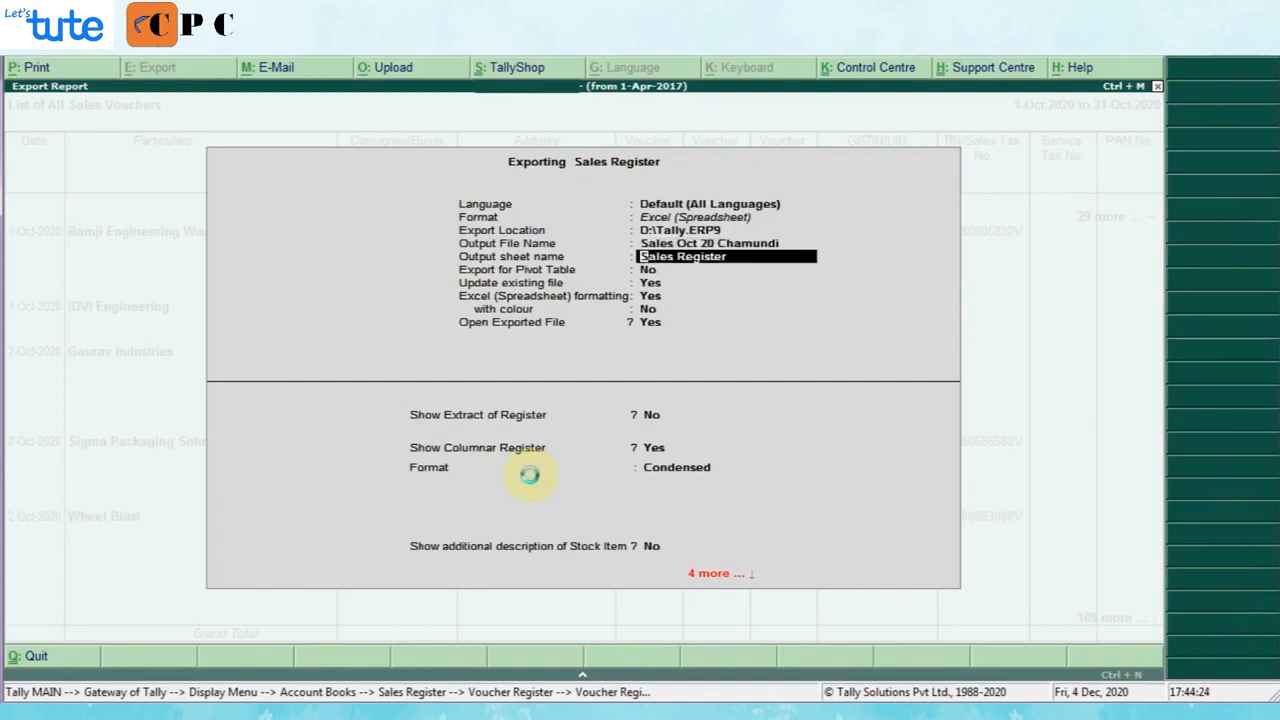
key("Return")
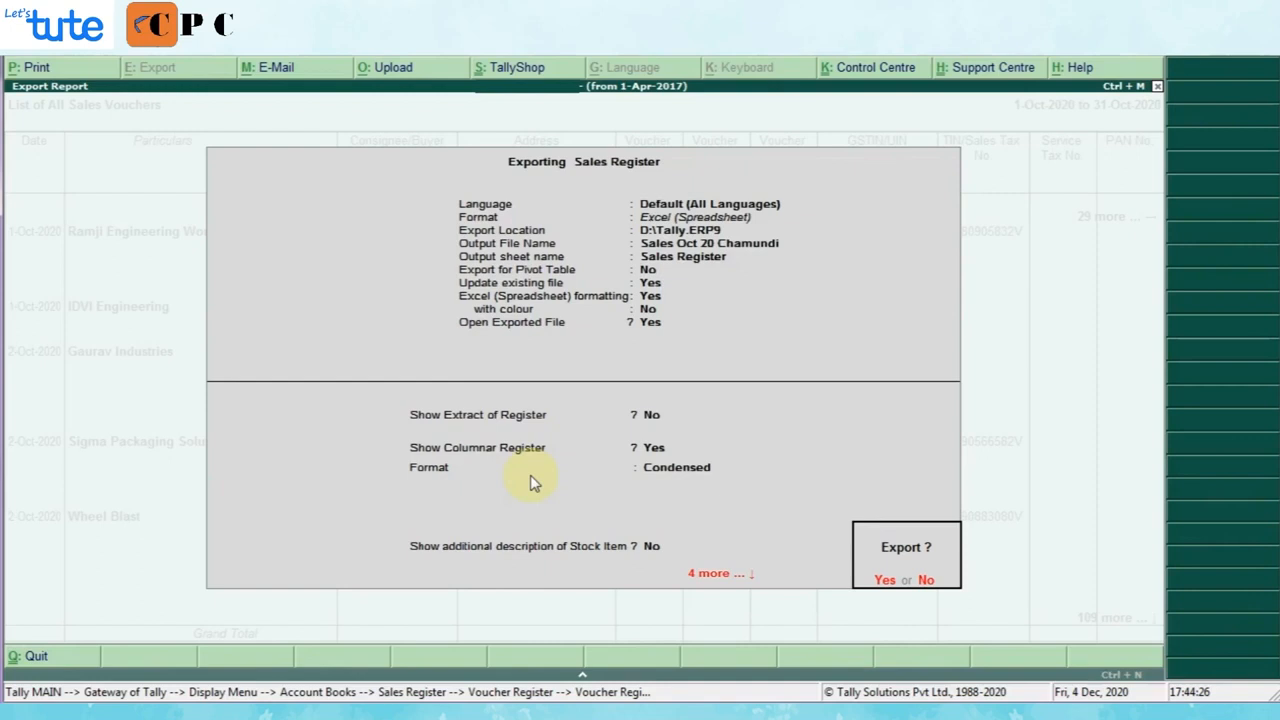
key("Return")
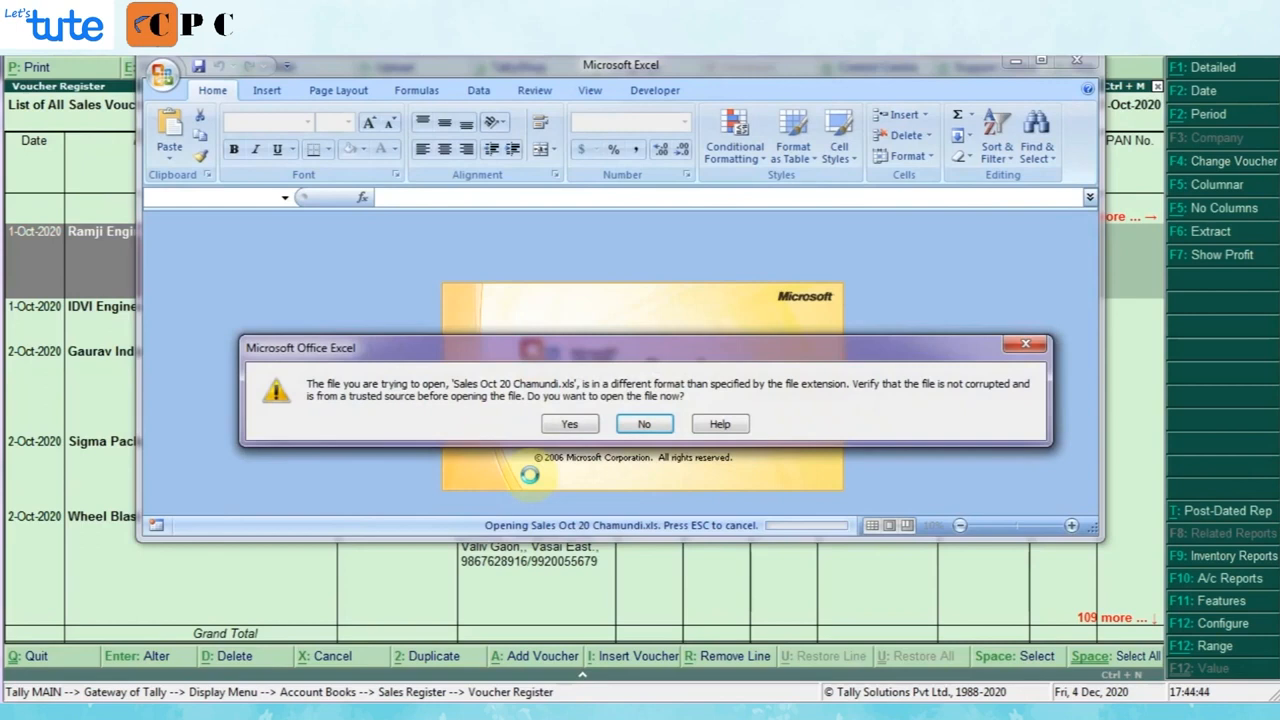
Allow the exported sales workbook to open in Excel and maximize its window.
key("Left")
key("Return")
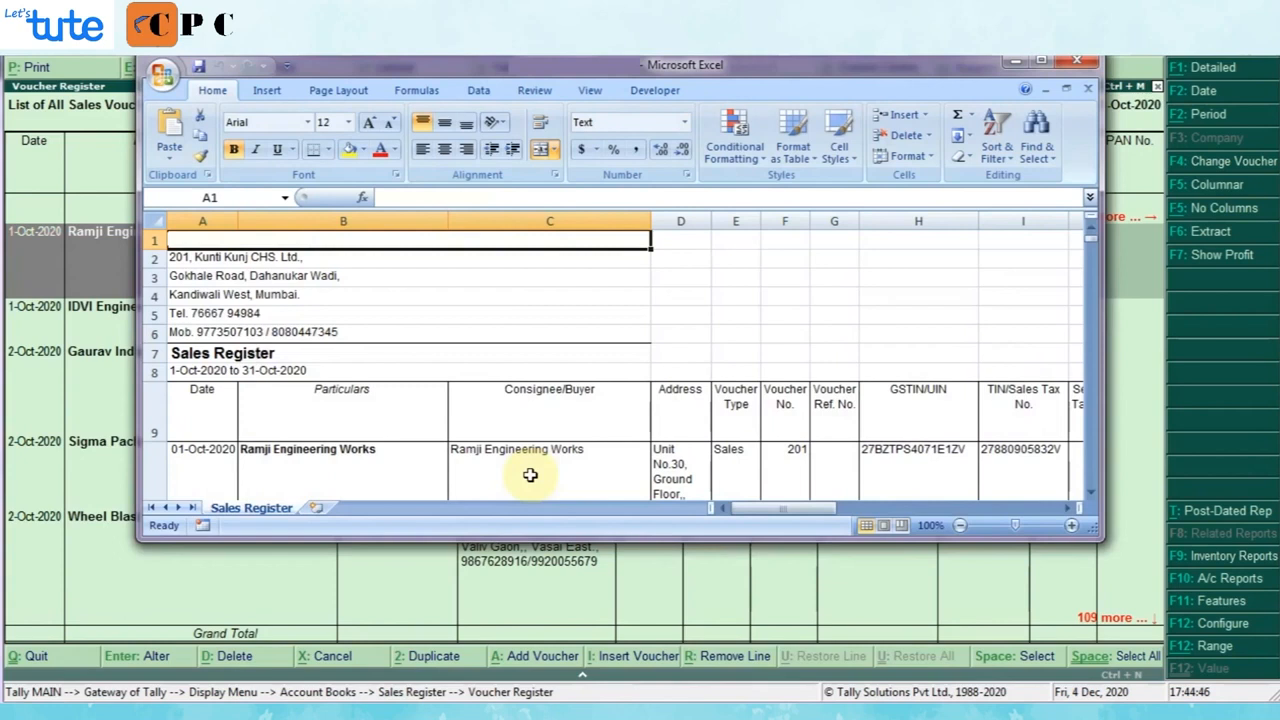
key("super+Up")
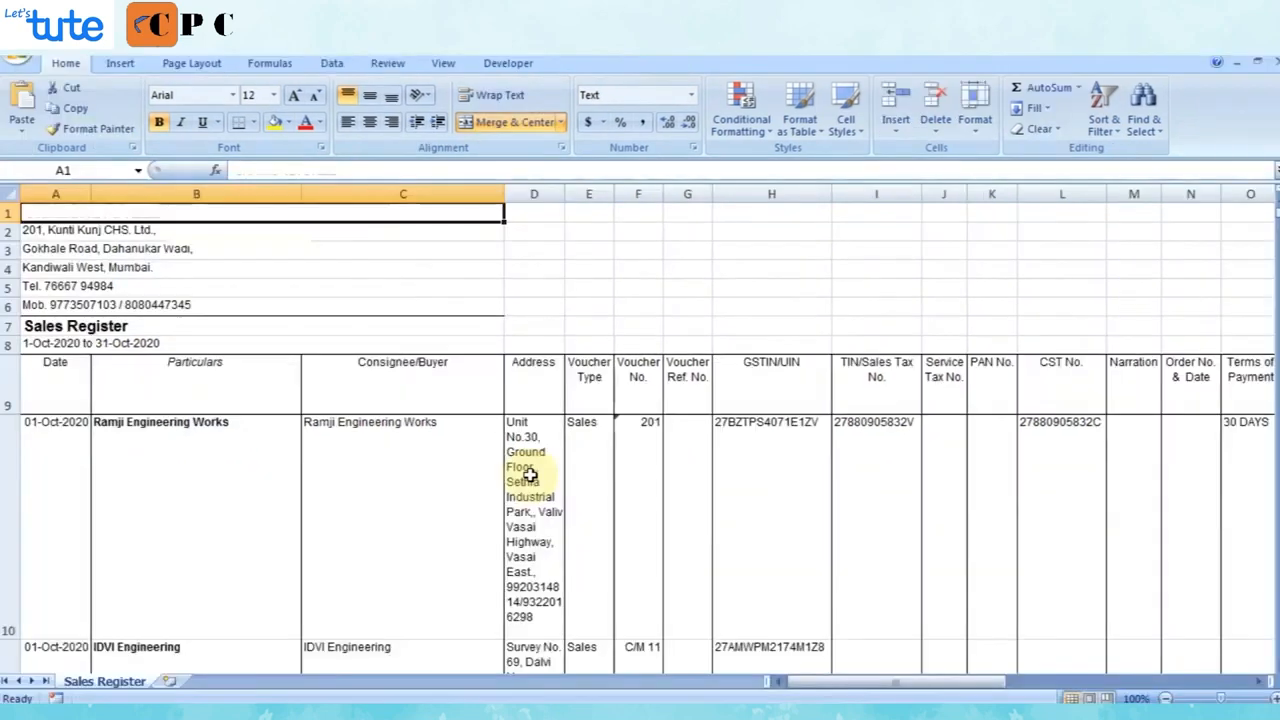
Remove text wrapping from all the exported data and turn it back on for header row 9 only.
key("ctrl+shift+End")
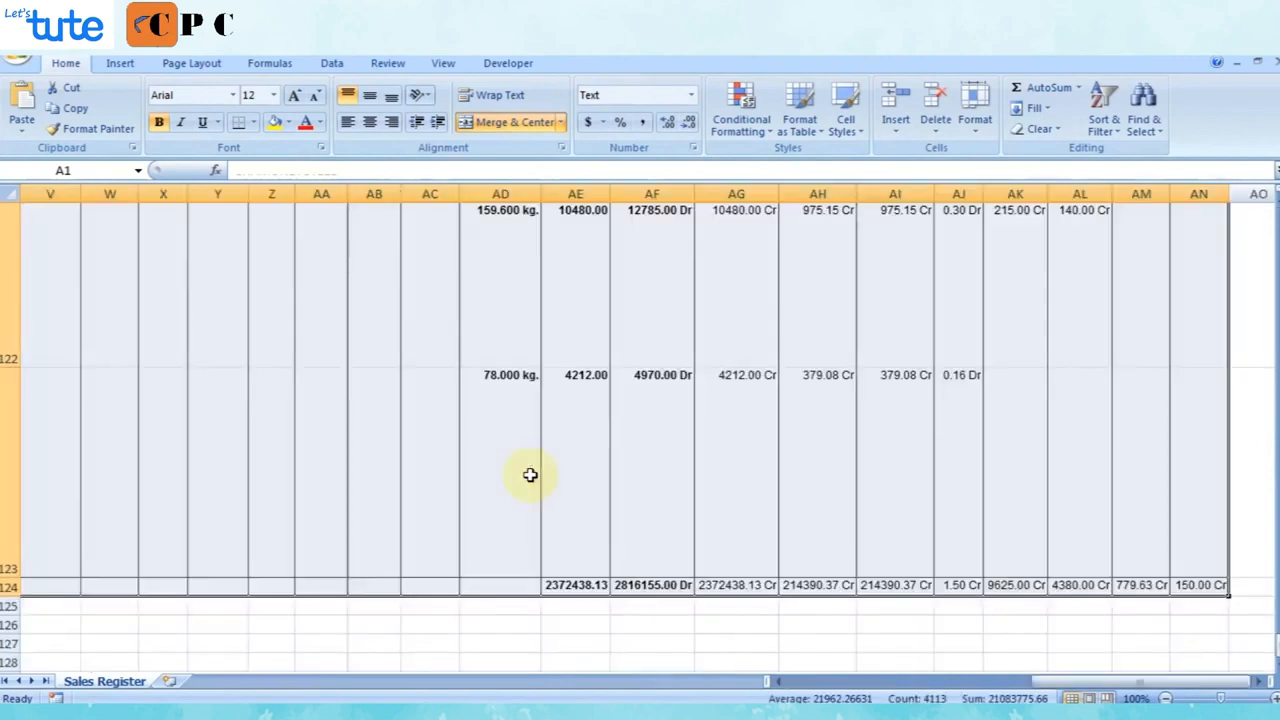
left_click(493, 95)
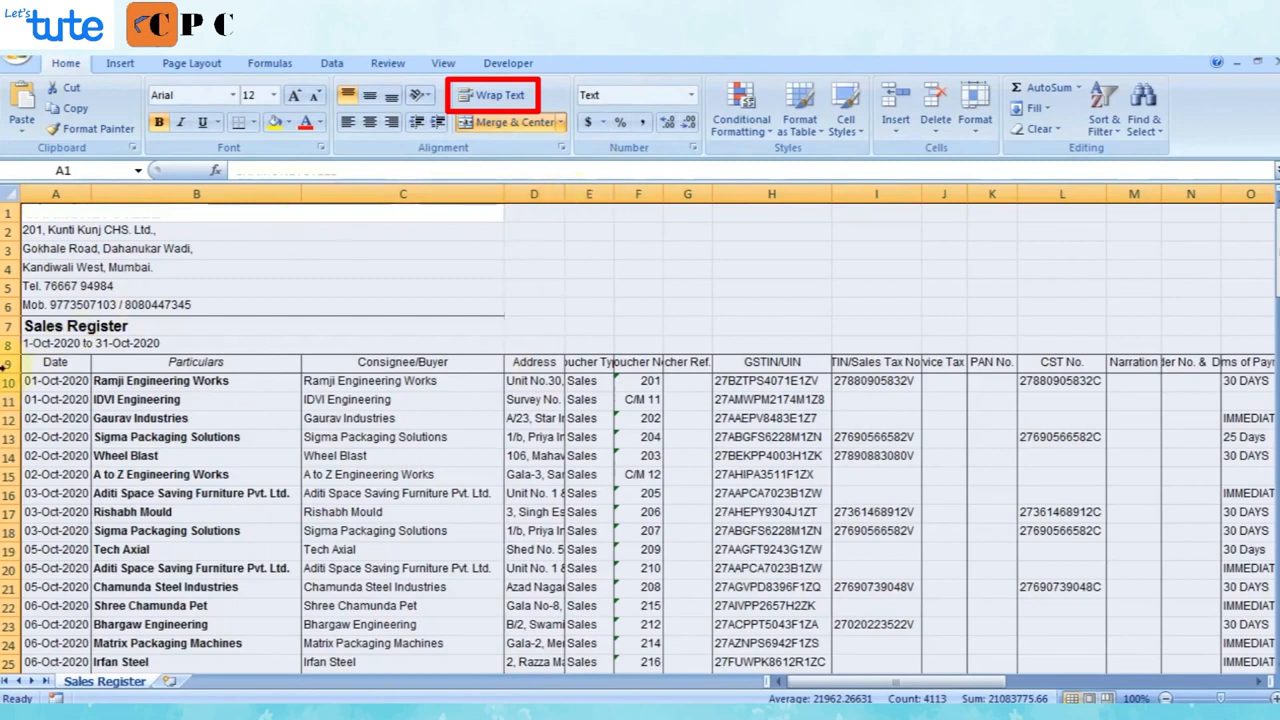
left_click(9, 362)
left_click(493, 95)
Add the headings Taxable, CGST, SGST, IGST and Rate in row 9, from column AO to AS.
key("ctrl+Right")
key("Right")
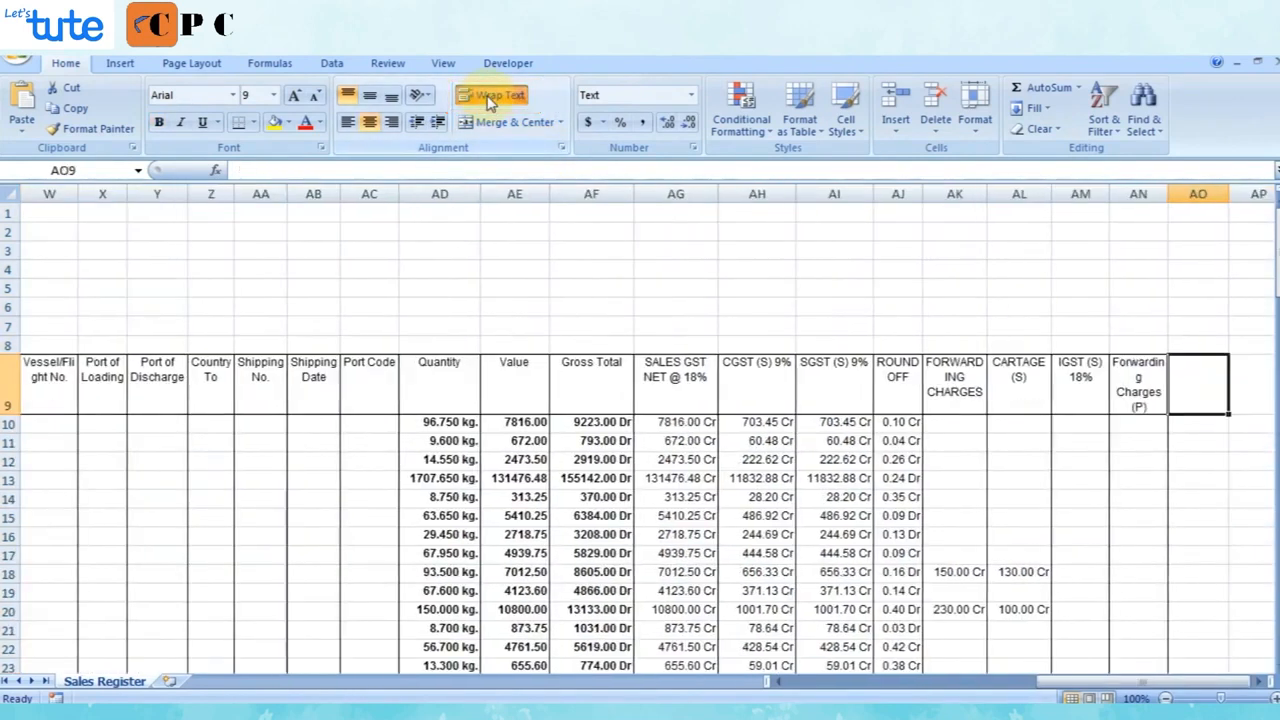
type("Taxab")
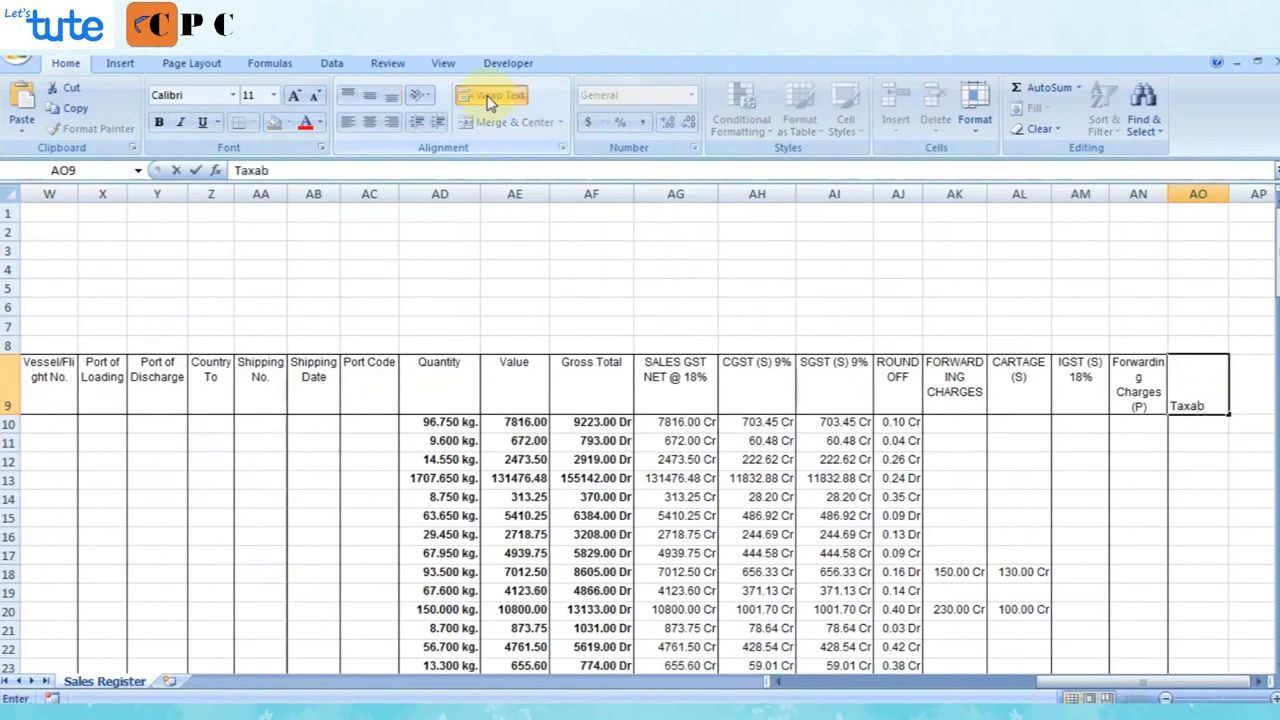
type("le")
key("Right")
type("S")
key("BackSpace")
type("CGST")
key("Right")
type("SGST")
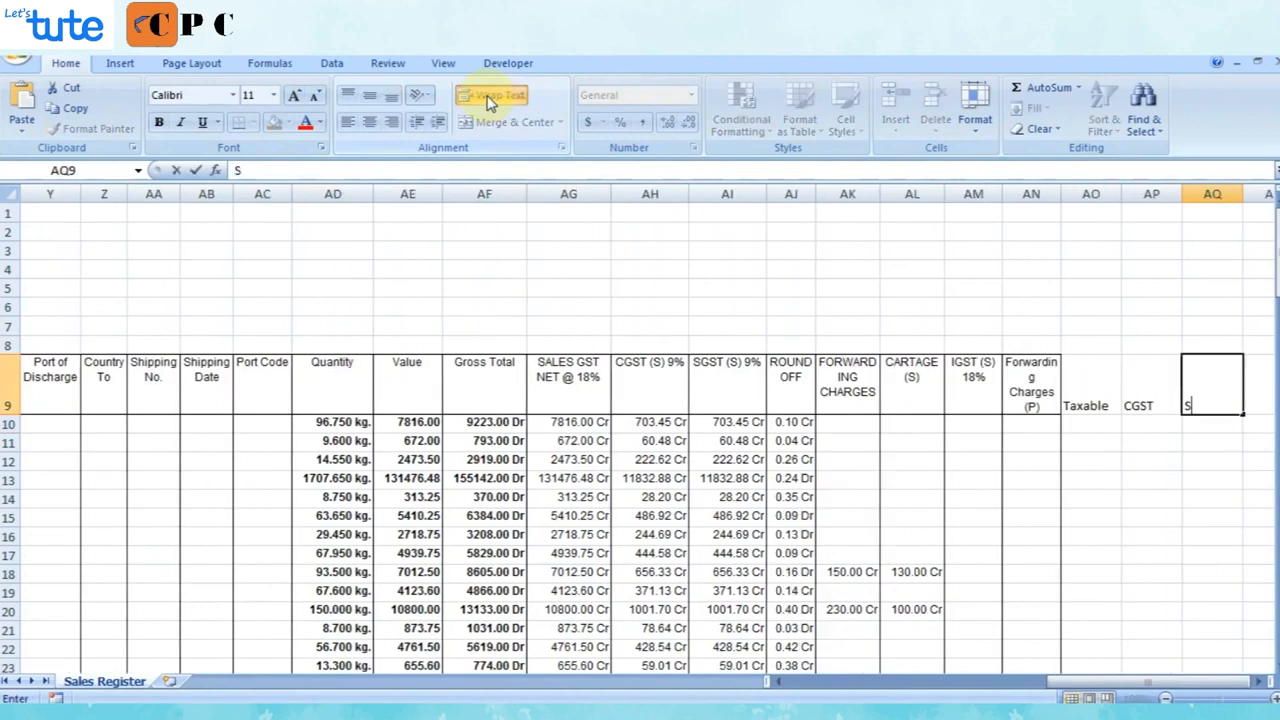
key("Right")
type("IGST")
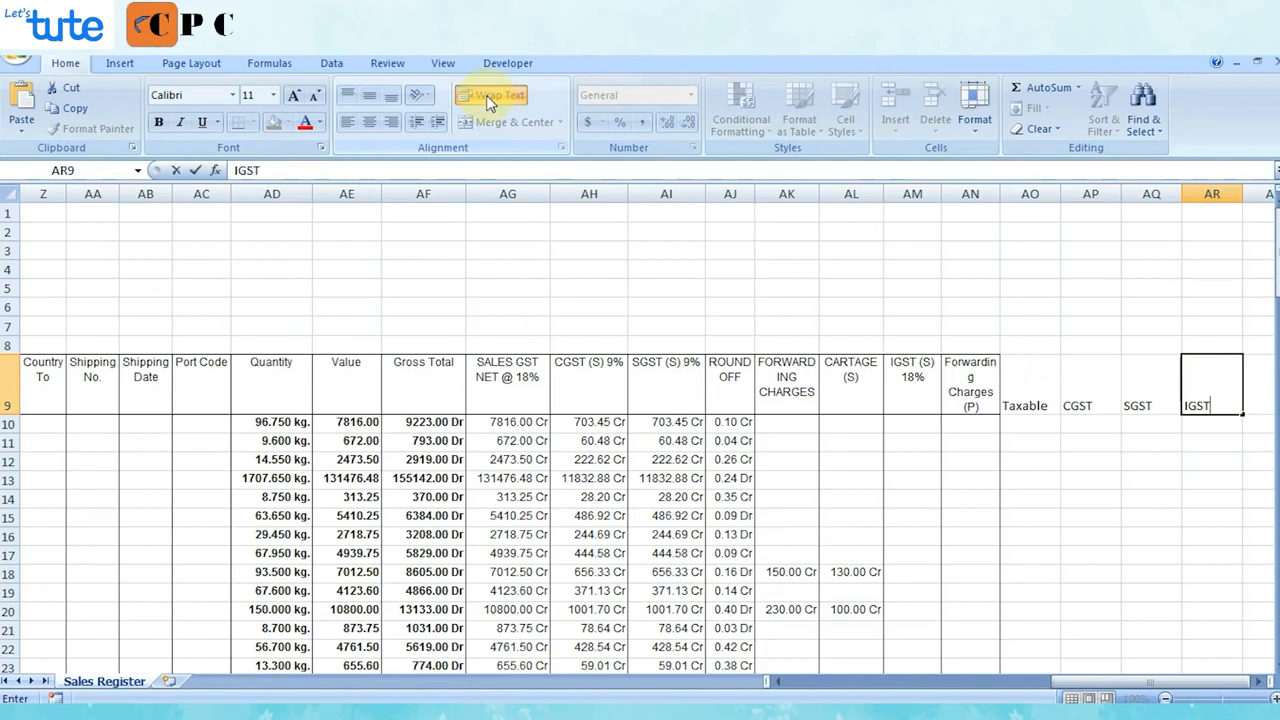
key("Tab")
type("Rate")
key("Return")
Enter a Taxable formula in AO10 adding the row's GST sales, round off, forwarding charges, cartage and forwarding charges (P).
type("=")
key("Left")
key("Left")
key("Left")
key("Left")
key("Left")
key("Left")
key("Left")
key("Left")
type("+")
key("Left")
key("Left")
key("Left")
key("Left")
key("Left")
type("+")
key("Left")
key("Left")
key("Left")
key("Left")
type("+")
key("Left")
key("Left")
key("Left")
type("+")
key("Left")
key("Tab")
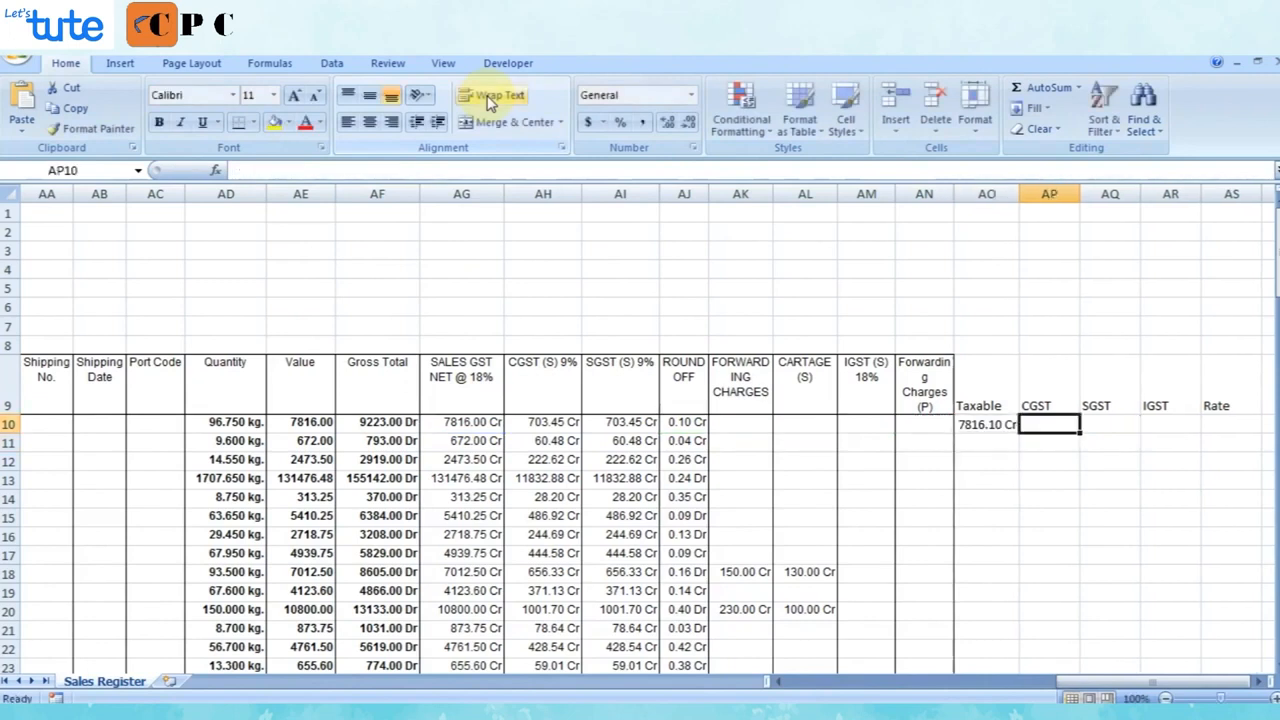
Link the CGST cell AP10 to AH10 and copy the formula into the SGST cell AQ10.
type("=")
key("Left")
key("Left")
key("Left")
key("Left")
key("Left")
key("Left")
key("Left")
key("Left")
key("ctrl+Return")
key("ctrl+c")
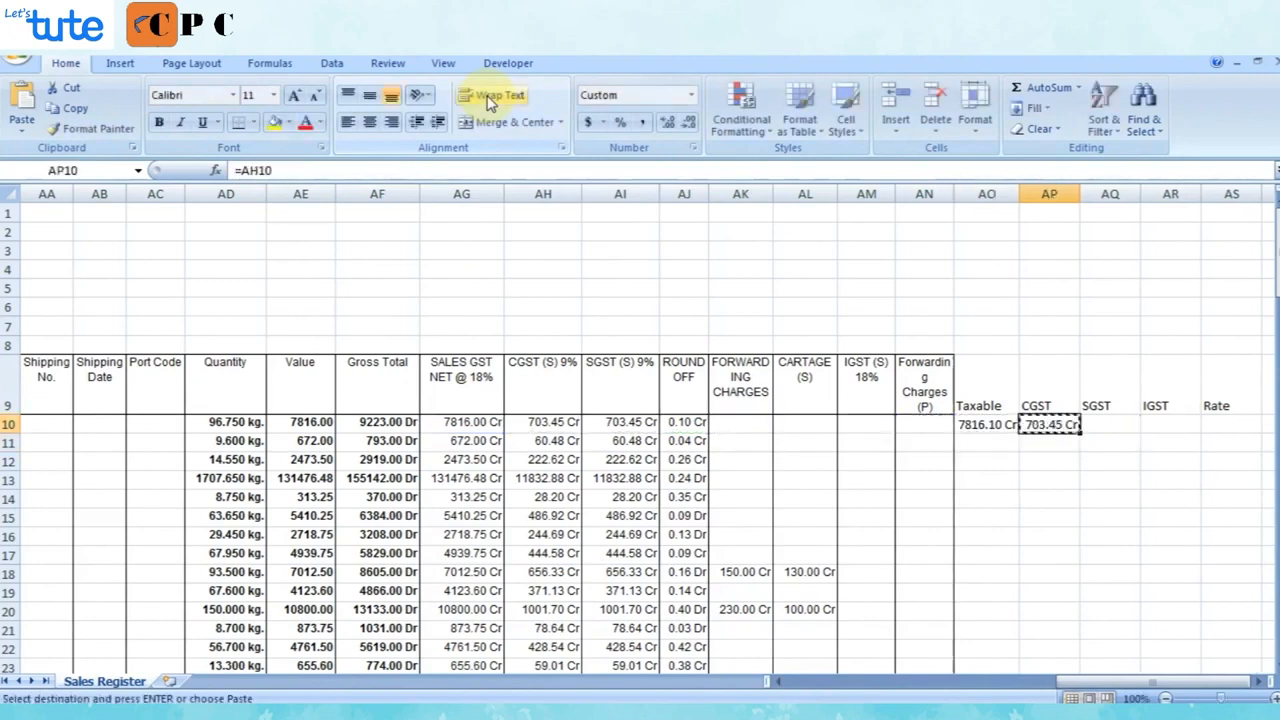
key("Right")
key("ctrl+v")
Link the IGST cell AR10 to the IGST (S) 18% amount in AM10.
key("Right")
type("=")
key("Left")
key("Left")
key("Left")
key("Left")
key("Left")
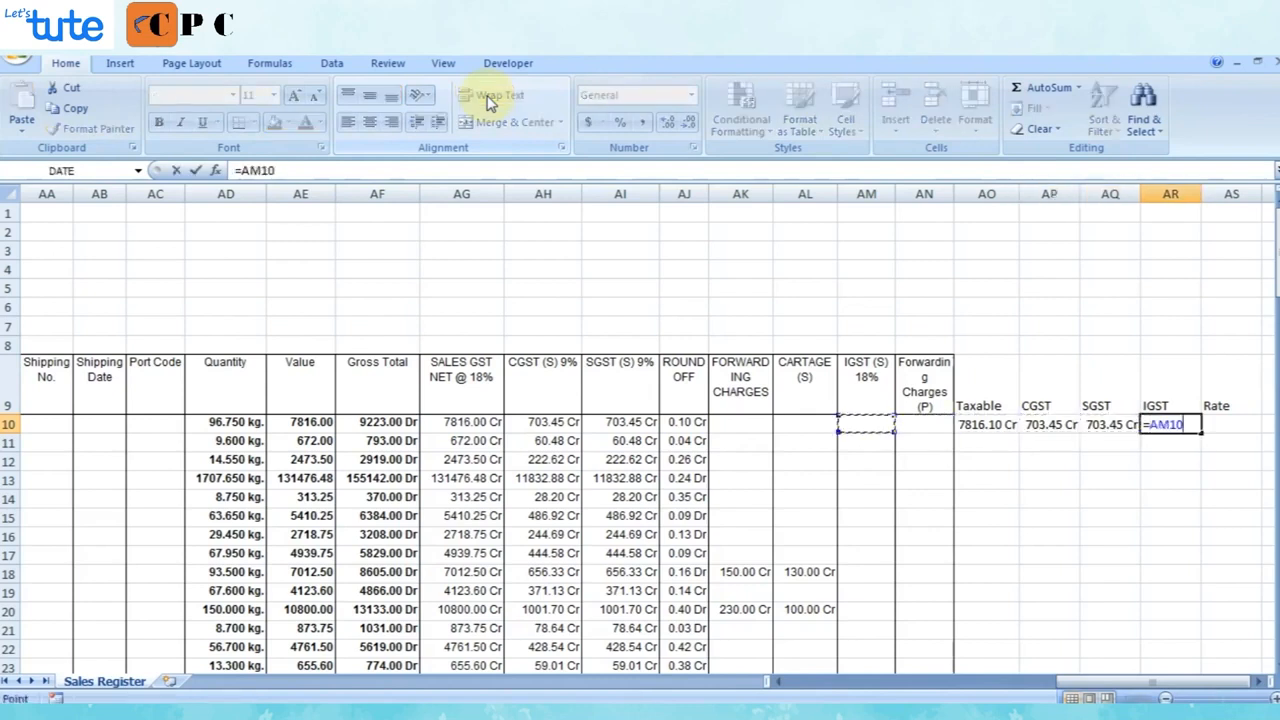
key("Return")
Enter the Rate formula =SUM(AP10:AR10)/AO10 in AS10 to divide the row's total tax by its taxable value.
key("Up")
key("Right")
type("SUM(")
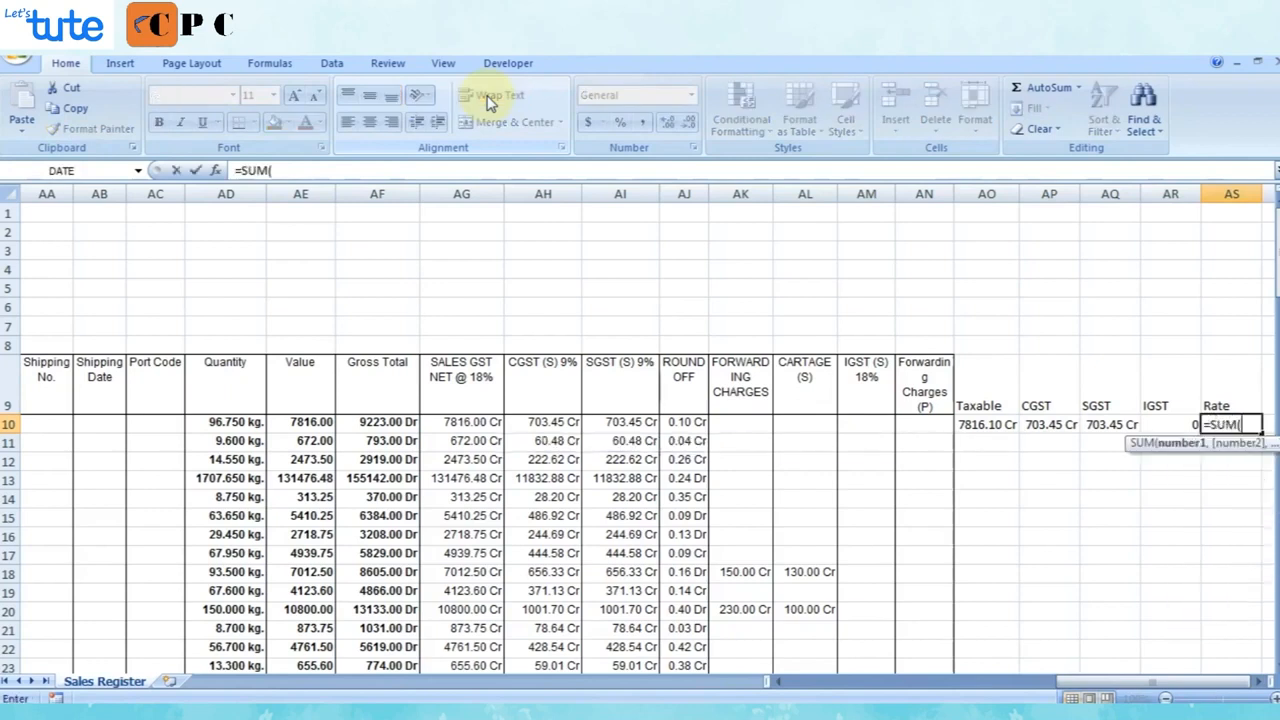
key("Left")
key("shift+Left")
key("shift+Left")
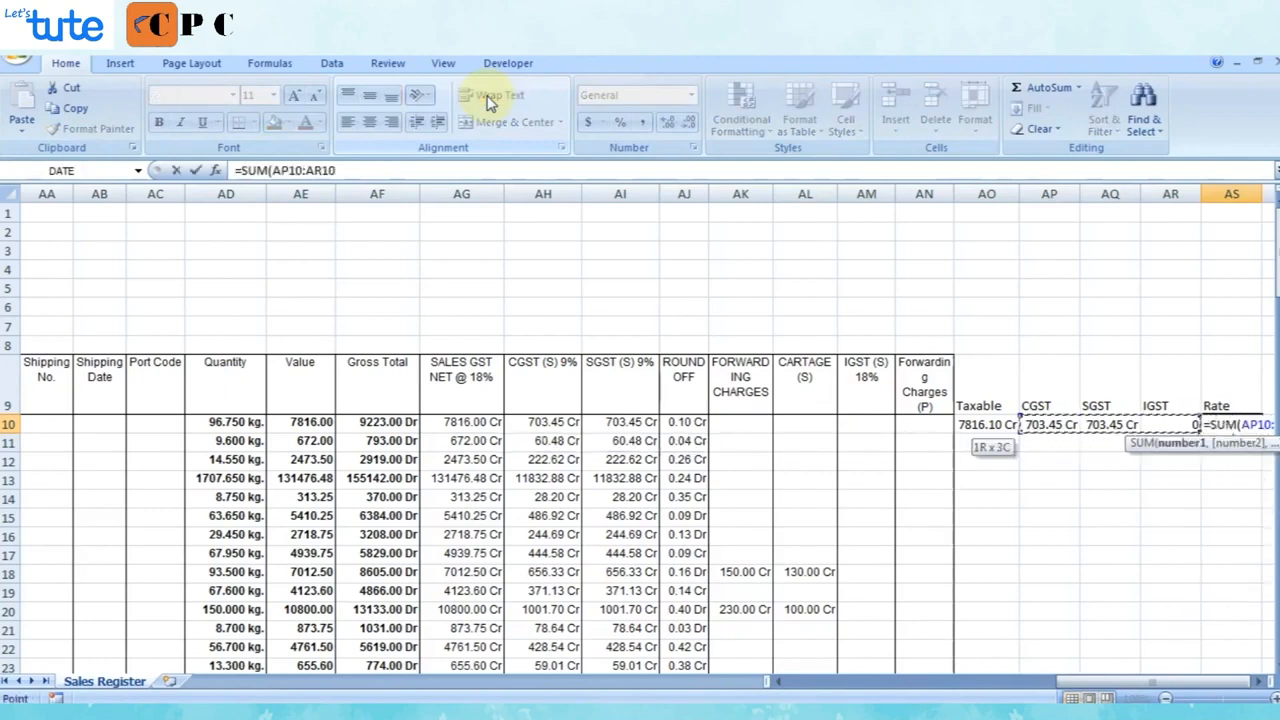
type(")/")
key("Left")
key("Left")
key("Left")
key("Left")
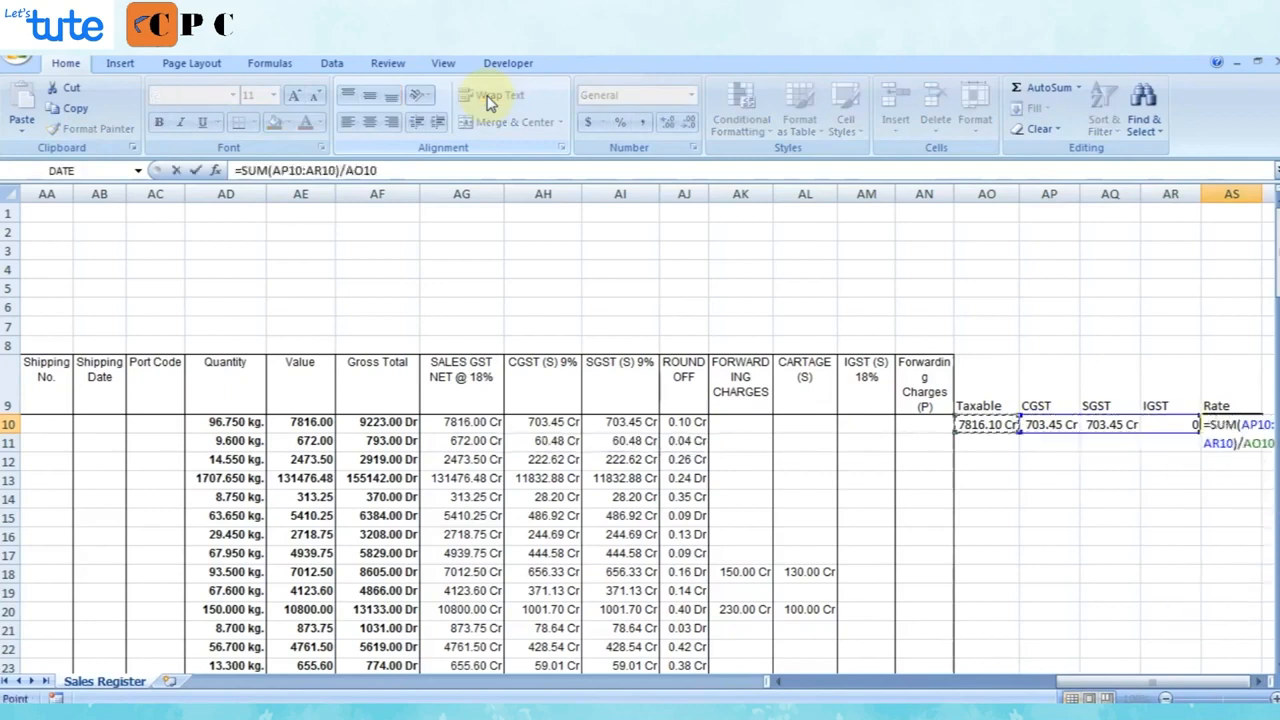
key("Return")
Fill the Taxable, CGST, SGST, IGST and Rate formulas from row 10 down to the last invoice row, 123.
key("Left")
key("Left")
key("Left")
key("Left")
key("Left")
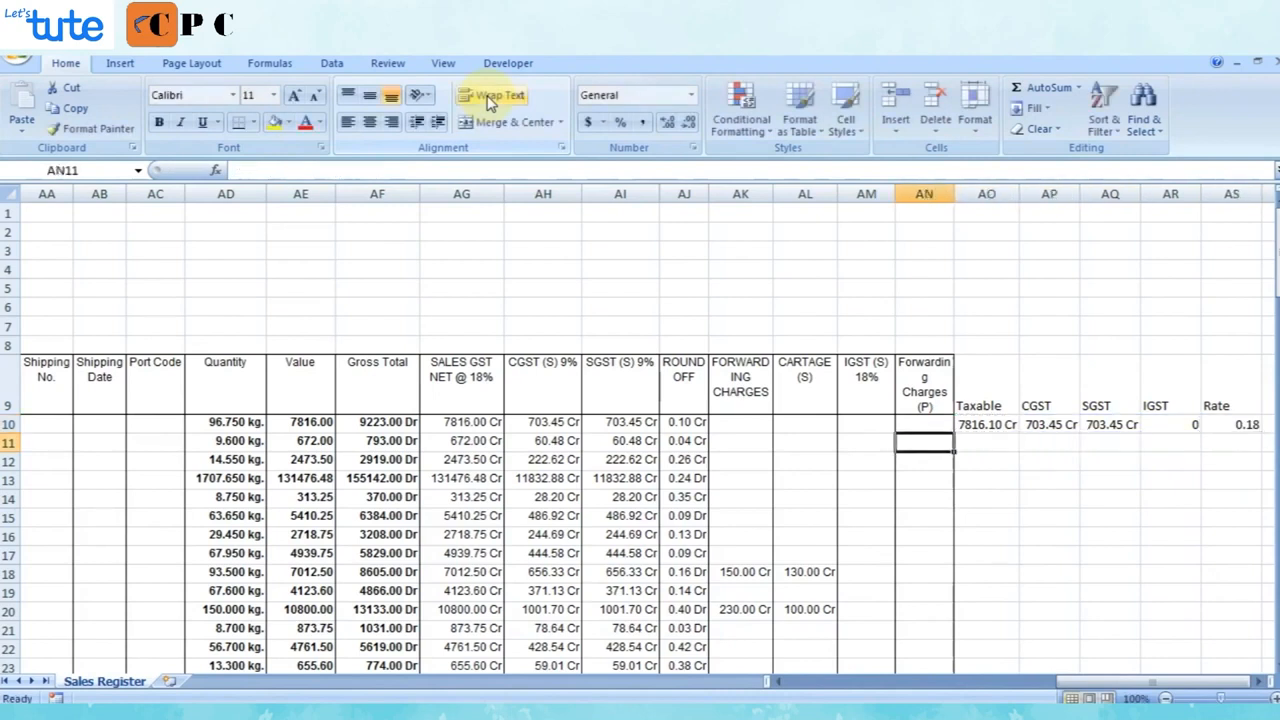
key("ctrl+Down")
key("Left")
key("Left")
key("Left")
key("Left")
key("Left")
key("Left")
key("Left")
key("Left")
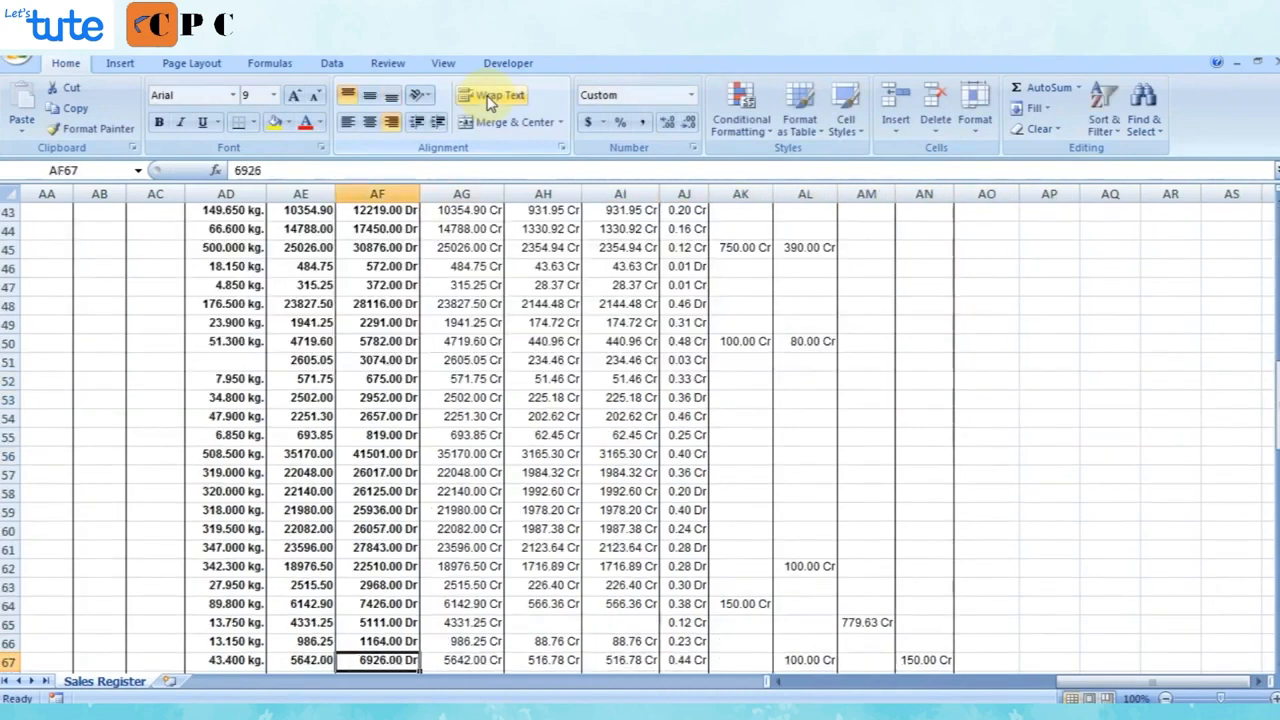
key("ctrl+Down")
key("Up")
key("Right")
key("Right")
key("Right")
key("Right")
key("Right")
key("Right")
key("Right")
key("Right")
key("Right")
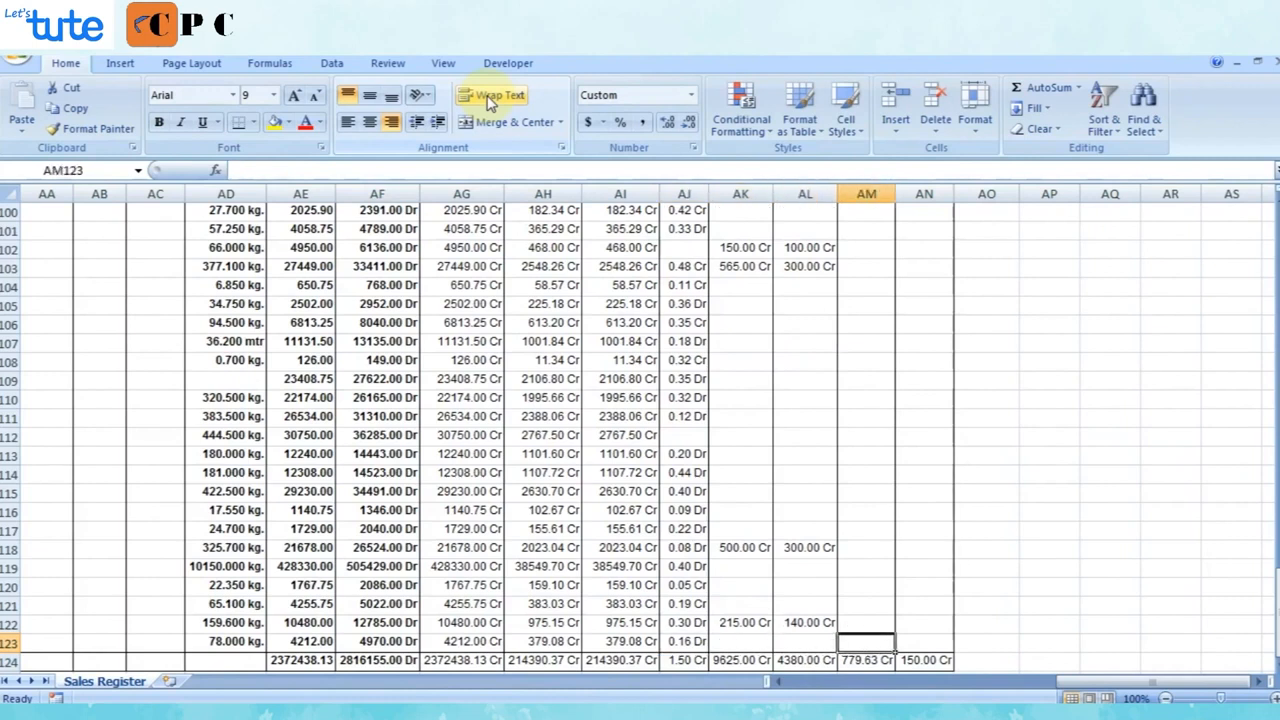
key("shift+Right")
key("shift+Right")
key("shift+Right")
key("shift+Right")
key("ctrl+shift+Up")
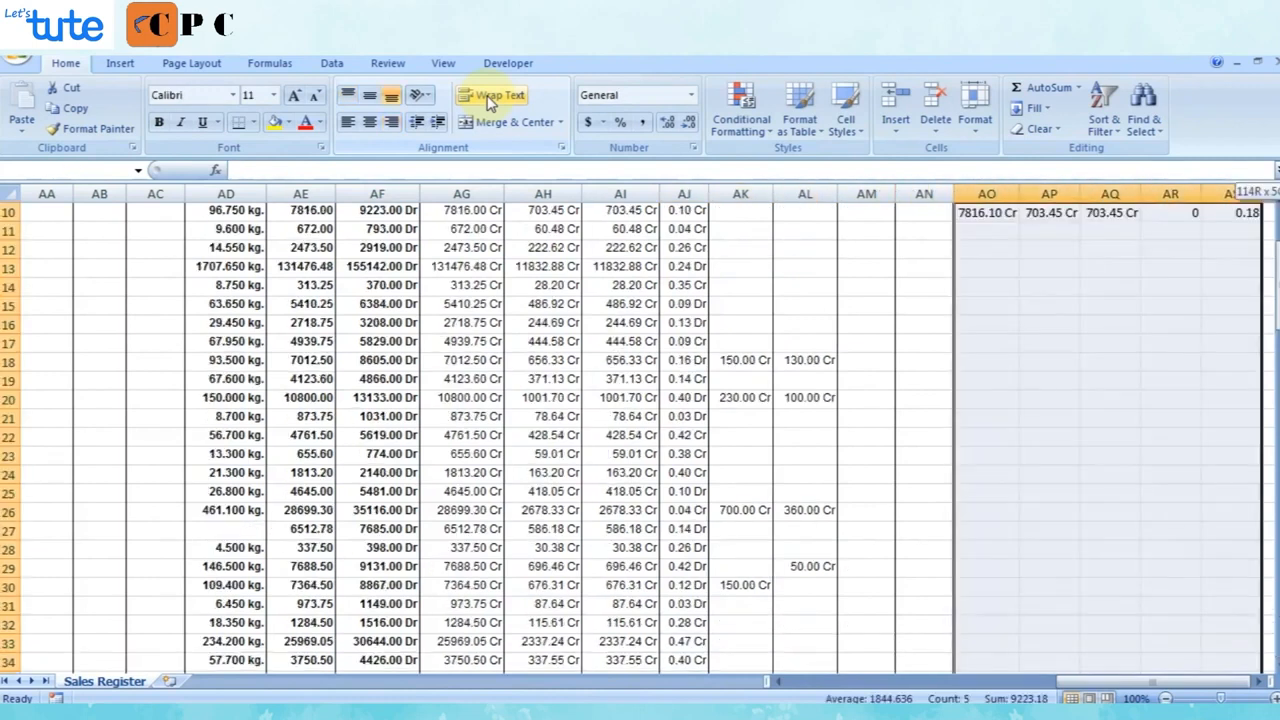
key("ctrl+d")
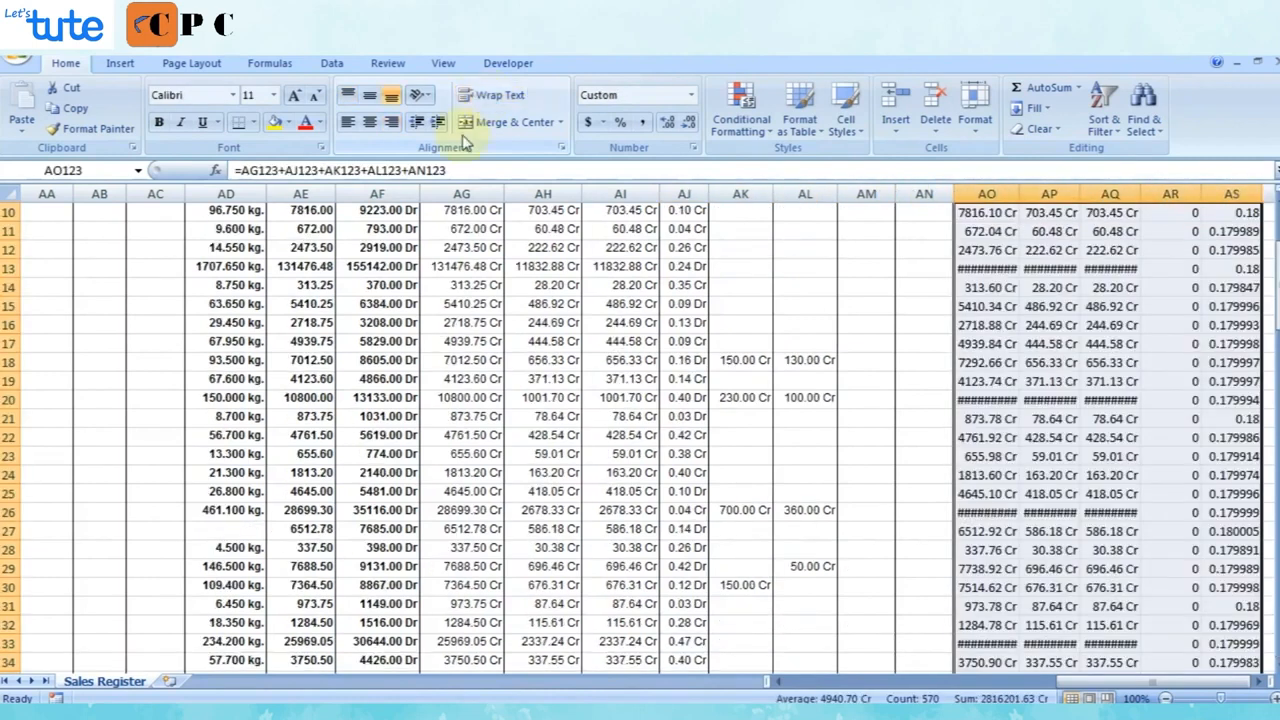
Format the Rate values in AS10:AS123 as percentages with two decimal places.
key("ctrl+Up")
key("Right")
key("Right")
key("Right")
key("Right")
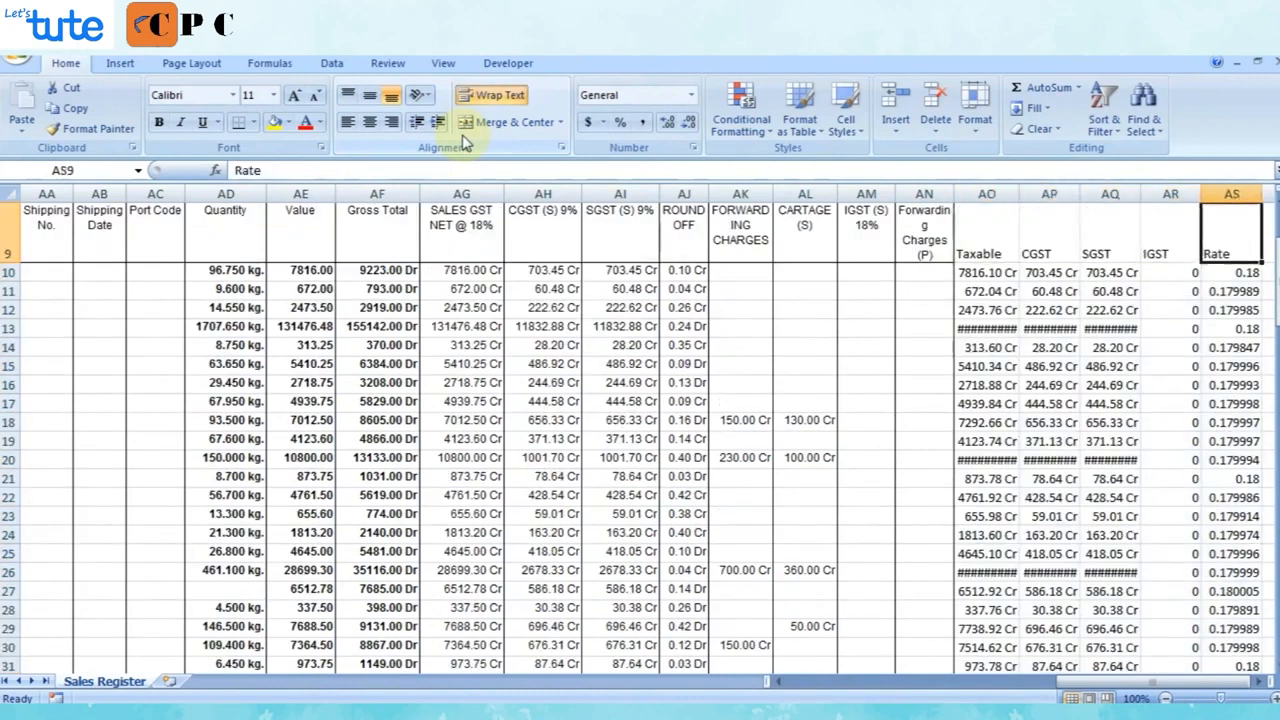
key("Down")
key("ctrl+shift+Down")
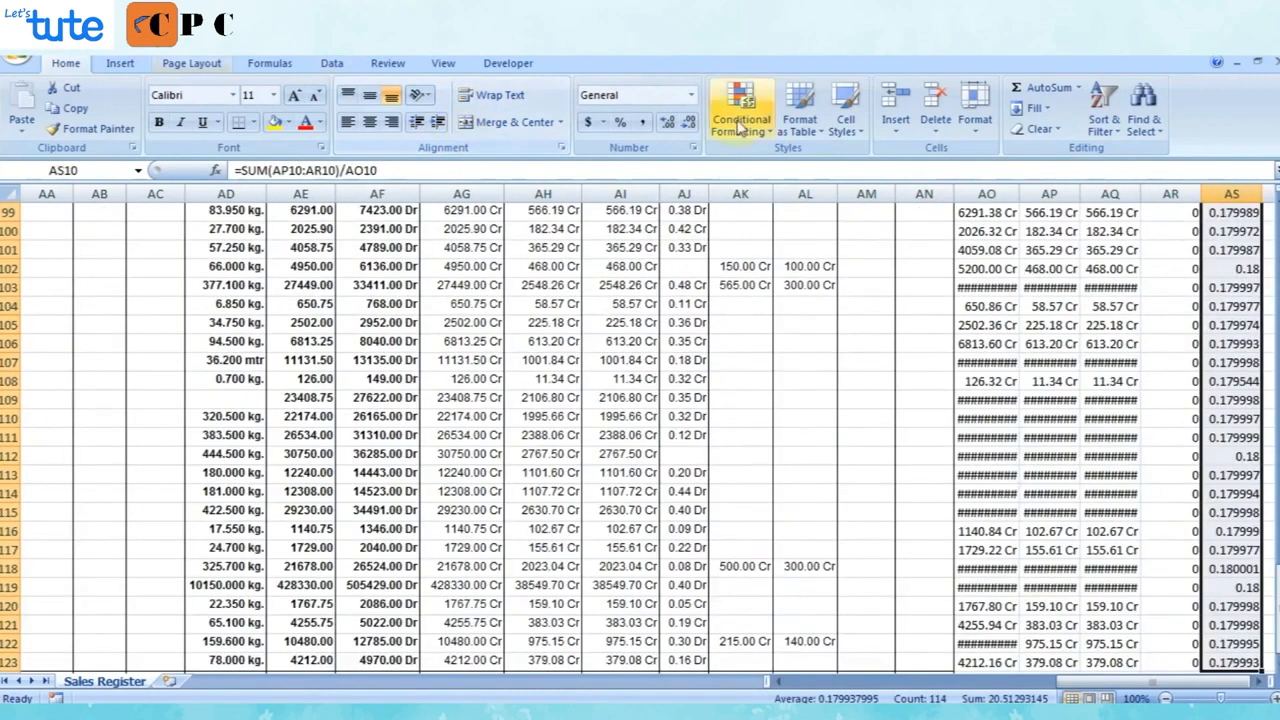
left_click(621, 122)
left_click(667, 122)
left_click(667, 122)
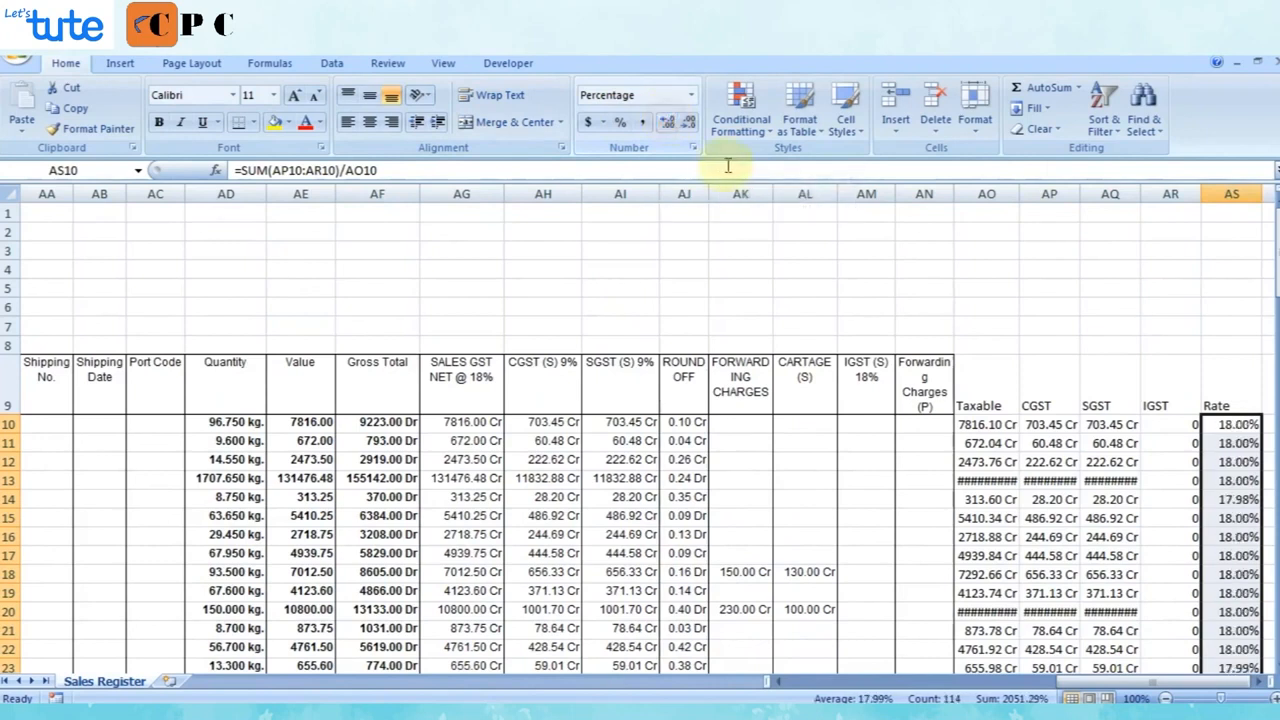
Autofit the widths of the Taxable, CGST and SGST columns (AO, AP and AQ) to their contents.
double_click(1019, 193)
double_click(1093, 193)
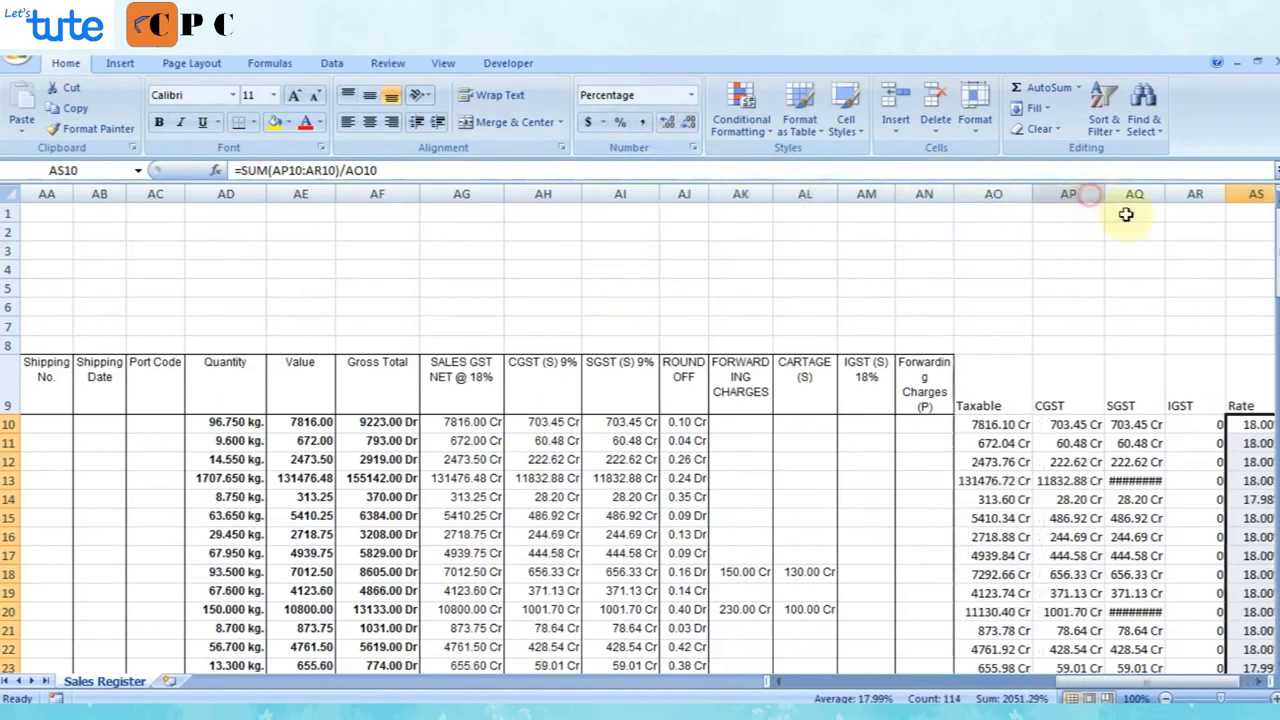
double_click(1163, 194)
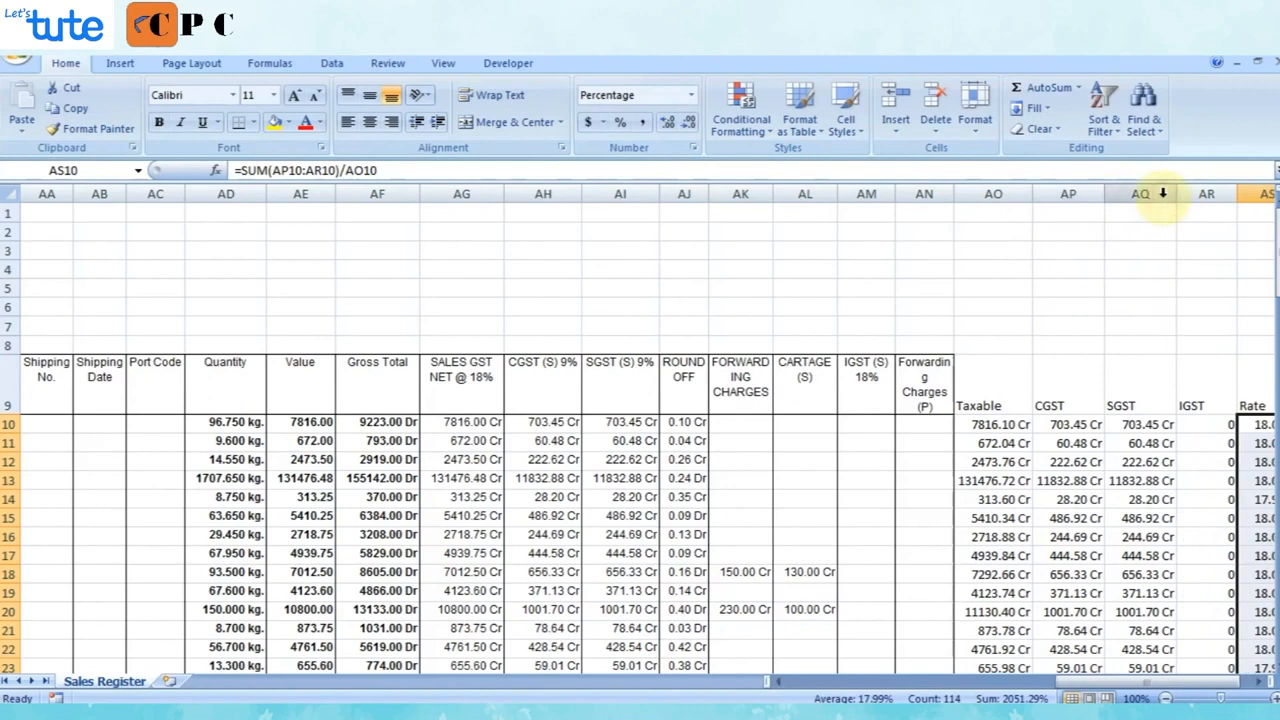
Turn on filtering for the sales data with row 9 as the header row.
key("Up")
key("ctrl+shift+Down")
key("Up")
key("alt+a")
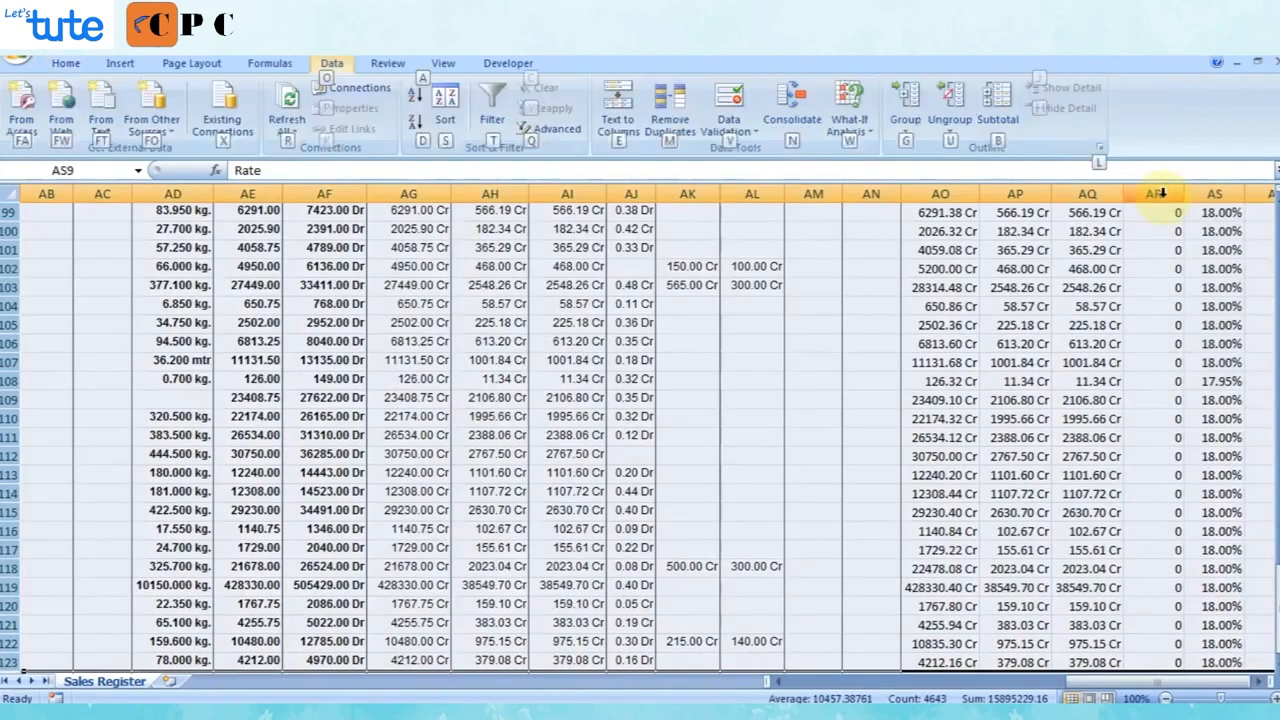
key("t")
Filter the Rate column to show only the rows at 17.54%, 17.95%, 17.98% and 17.99%.
key("Down")
key("alt+Down")
key("Down")
key("Down")
key("Down")
key("Down")
key("Down")
key("Down")
key("Down")
key("Down")
key("Up")
key("space")
key("Down")
key("space")
key("Down")
key("space")
key("Down")
key("space")
key("Down")
key("space")
key("Return")
Examine which charge columns the Taxable formulas in AO14 and AO67 add up.
key("Down")
key("Left")
key("Left")
key("Left")
key("Left")
key("F2")
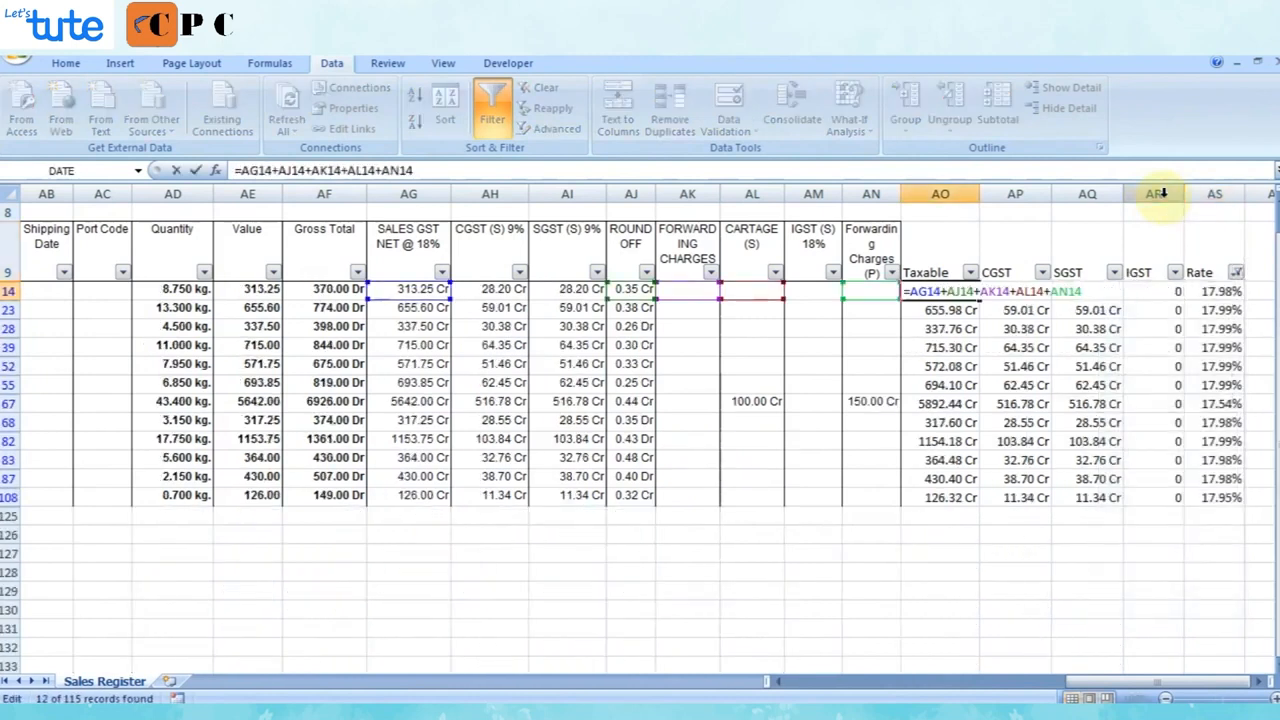
key("Return")
key("Down")
key("Down")
key("Down")
key("Down")
key("Down")
key("F2")
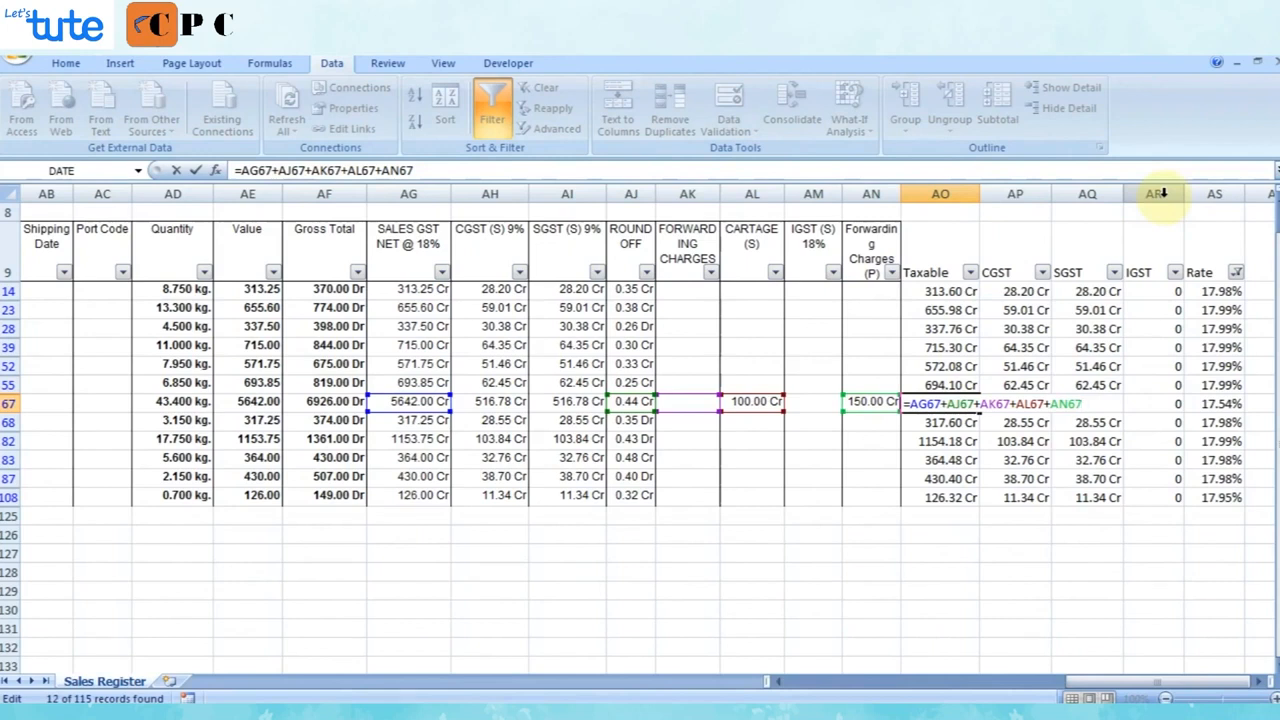
key("Escape")
Add the heading Other in AT9, beside the Rate column.
key("ctrl+Right")
key("Right")
key("ctrl+Up")
key("Down")
key("Down")
key("Down")
key("Down")
key("Down")
key("Down")
key("Down")
key("Down")
type("Other")
key("Return")
Remove the cartage reference AL67 from the Taxable formula in AO67.
key("Down")
key("Left")
key("Left")
key("Left")
key("Left")
key("Left")
key("Down")
key("Down")
key("Down")
key("Down")
key("Down")
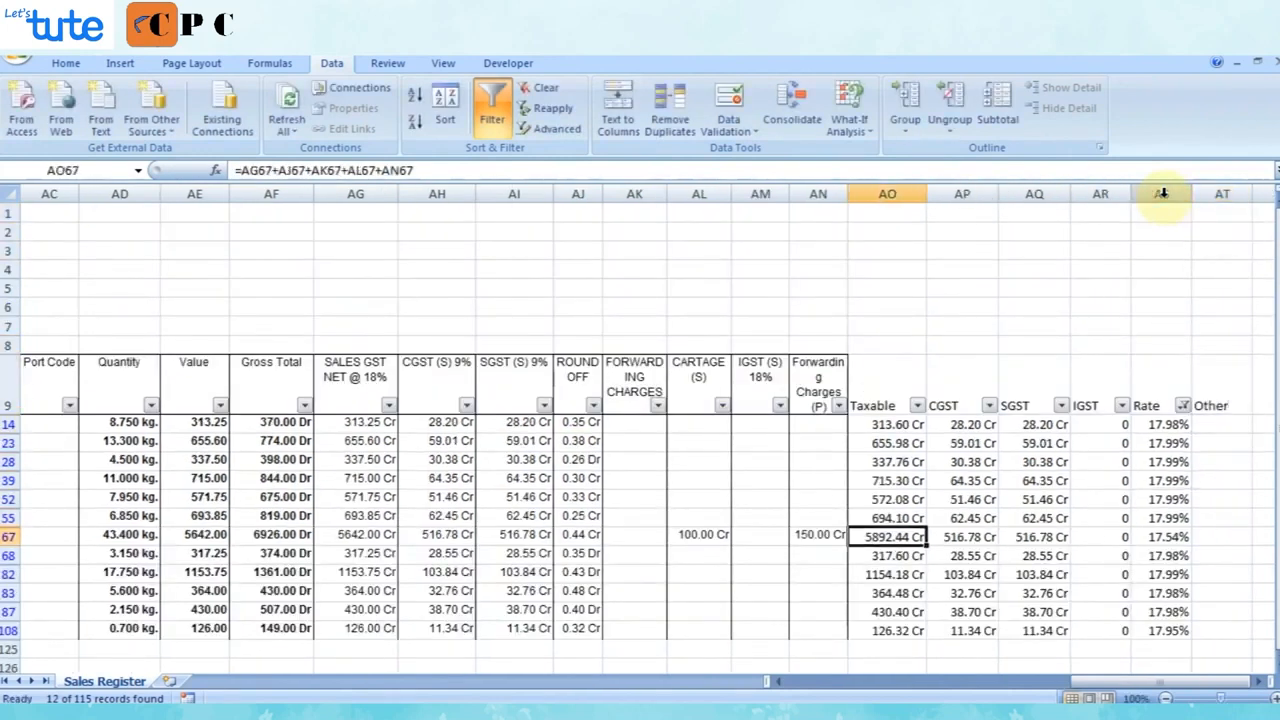
key("F2")
key("Left")
key("Left")
key("Left")
key("Left")
key("Left")
key("shift+Left")
key("shift+Left")
key("shift+Left")
key("shift+Left")
key("shift+Left")
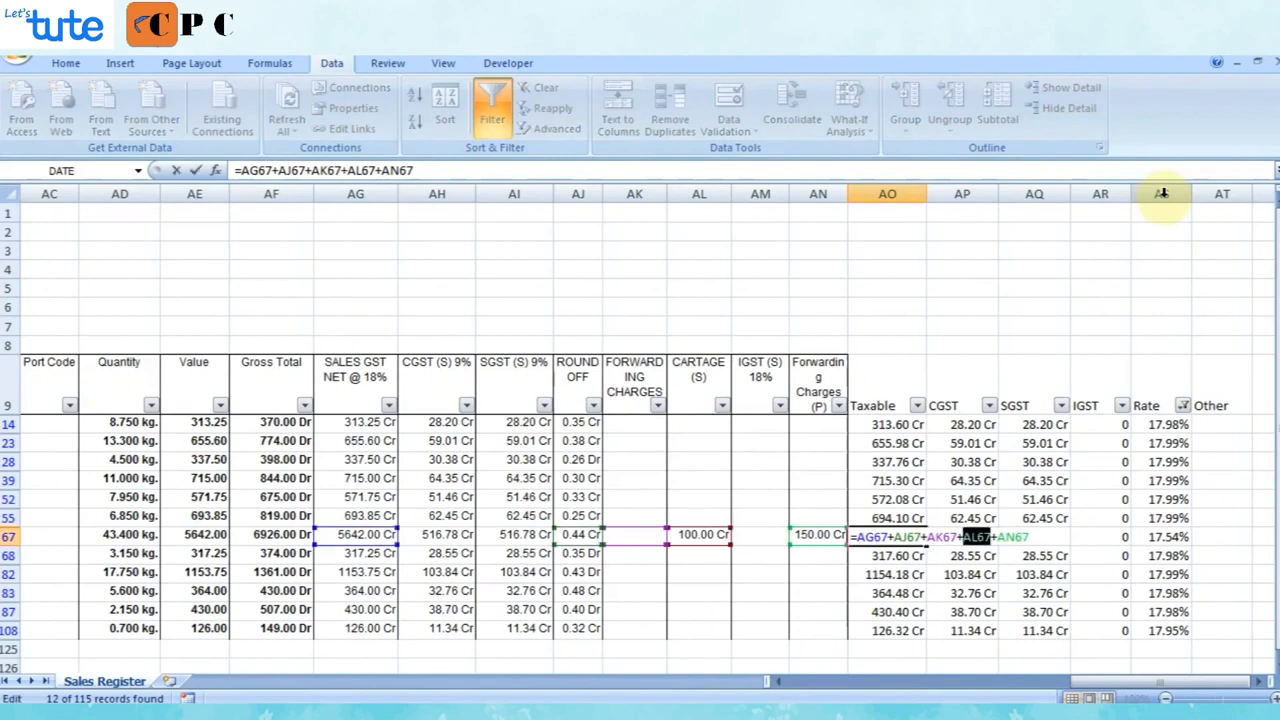
key("Delete")
key("ctrl+Return")
Record the row's cartage amount of 100.00 Cr in the Other column at AT67.
key("Right")
key("Right")
key("Right")
key("Right")
key("Right")
type("100.00 Cr")
Try removing the forwarding charges reference AN67 from the Taxable formula in AO67.
key("Left")
key("Left")
key("Left")
key("Left")
key("Left")
key("F2")
key("shift+Left")
key("shift+Left")
key("shift+Left")
key("shift+Left")
key("shift+Left")
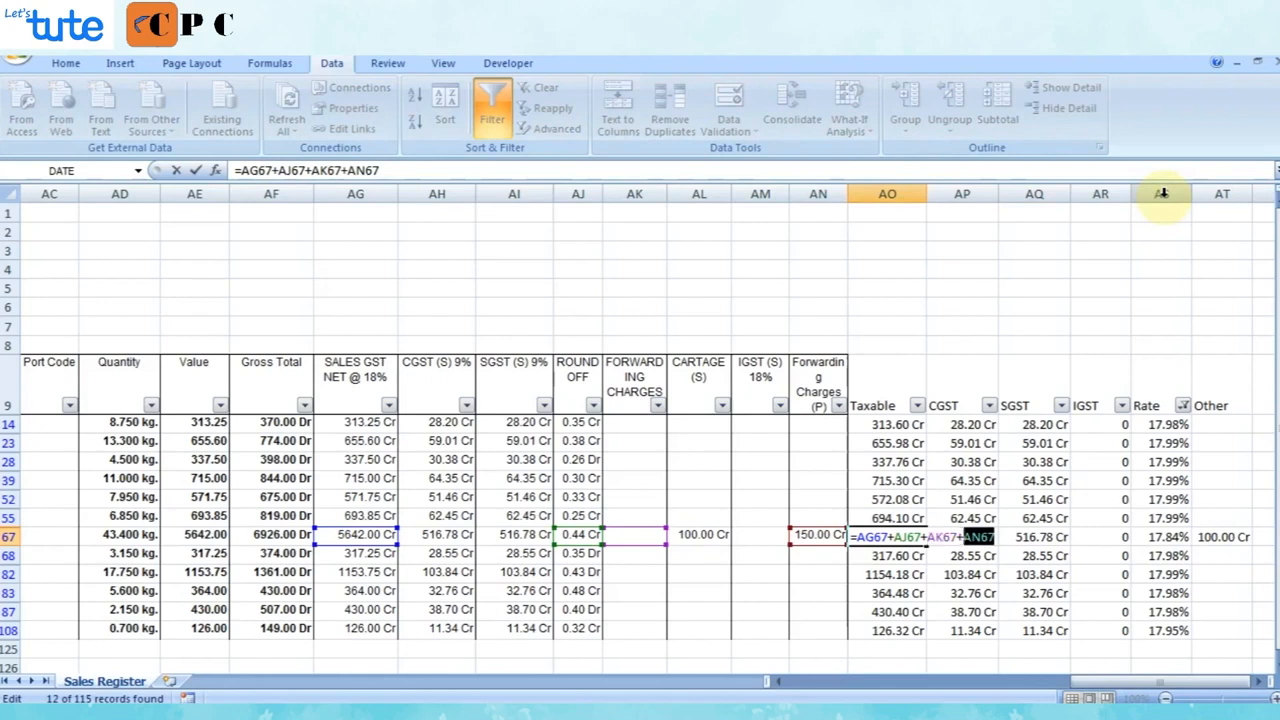
key("Delete")
key("Return")
key("Up")
key("Right")
key("Right")
key("Right")
key("Left")
key("Left")
key("Left")
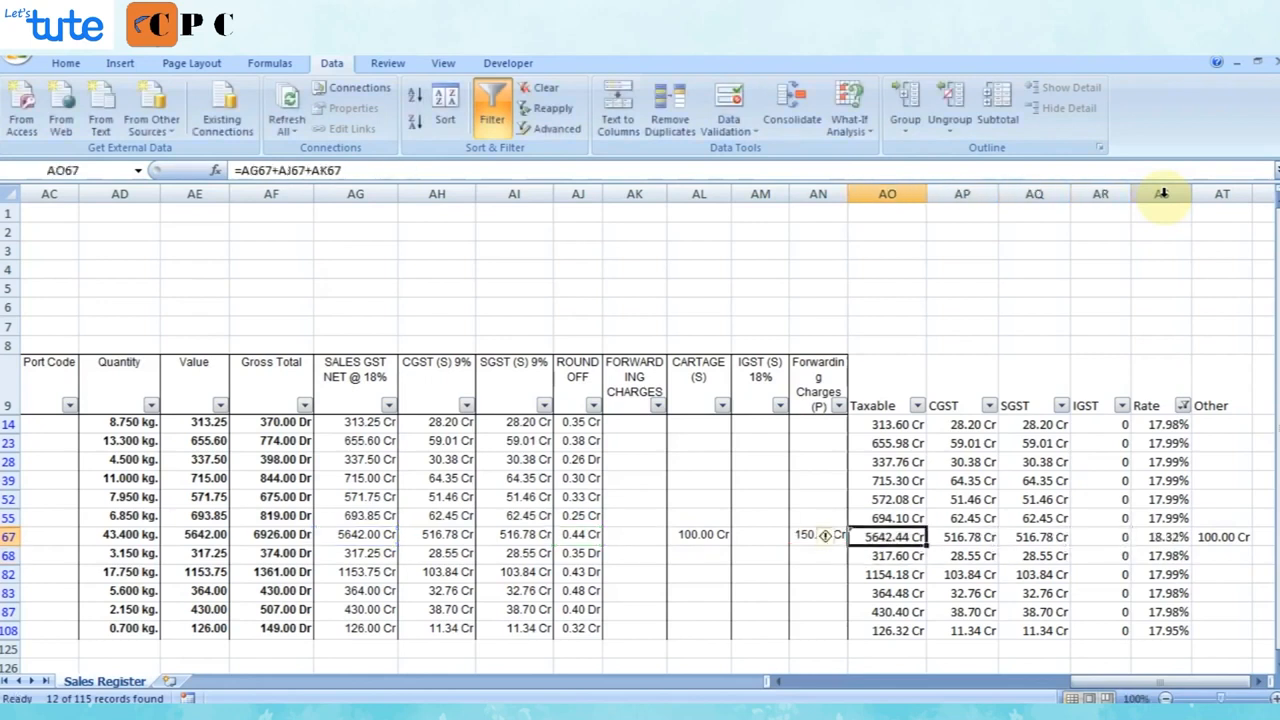
Calculate row 67's taxable base in scratch cell AI7 with =AI67/0.09, and clear the cell after checking.
key("Left")
key("Left")
key("Left")
key("Left")
key("Left")
key("Left")
left_click(508, 327)
type("=")
left_click(507, 340)
key("Down")
key("Down")
key("Down")
key("Down")
key("Down")
key("Down")
key("Down")
key("Down")
type("/0.09")
key("Return")
key("Up")
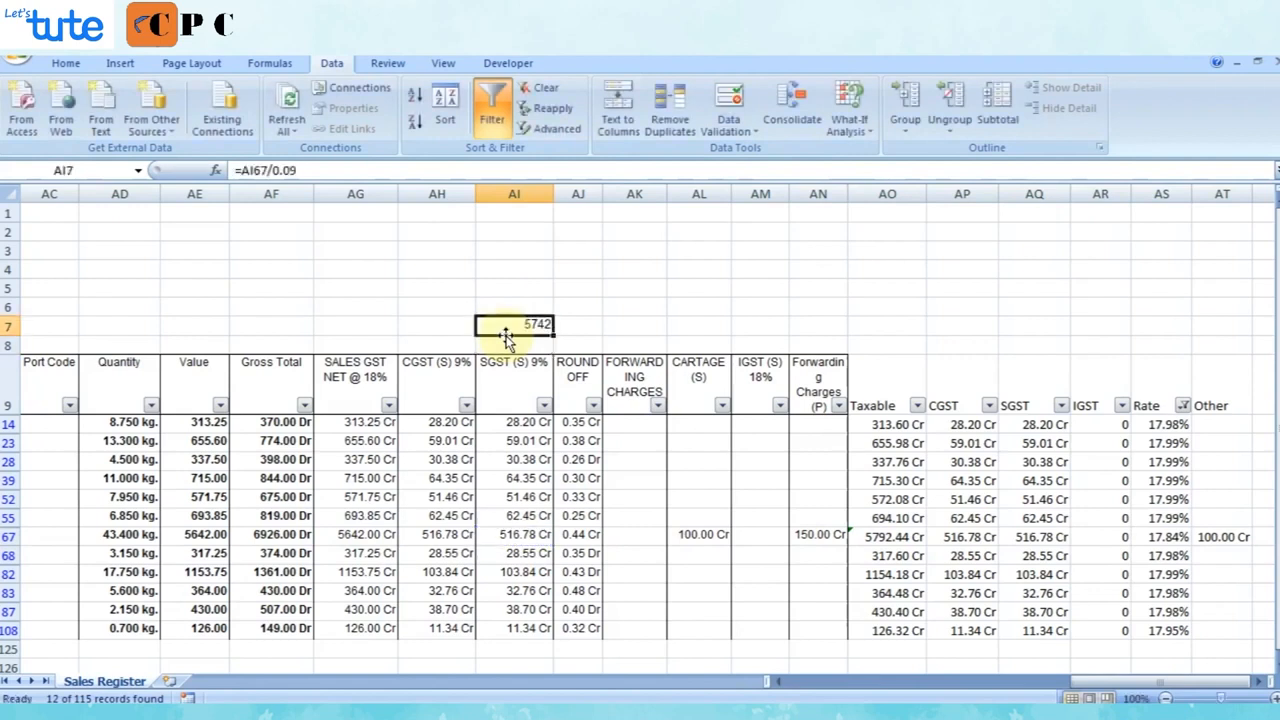
key("Delete")
Take AN67 out of the Taxable formula in AO67 and record the 150.00 Cr forwarding charge in AU67.
key("Down")
key("Down")
key("Down")
key("Down")
key("Down")
key("Down")
key("Down")
key("Down")
key("Down")
key("Down")
key("Right")
key("Right")
key("Right")
key("Right")
key("Right")
key("Right")
key("Up")
key("F2")
key("Return")
key("Up")
key("Right")
key("Right")
key("Right")
key("Right")
key("Right")
key("Right")
Transfer the cartage reference AL67 from AT67 back into the Taxable formula in AO67, making it =AG67+AJ67+AK67+AL67.
key("Left")
key("F2")
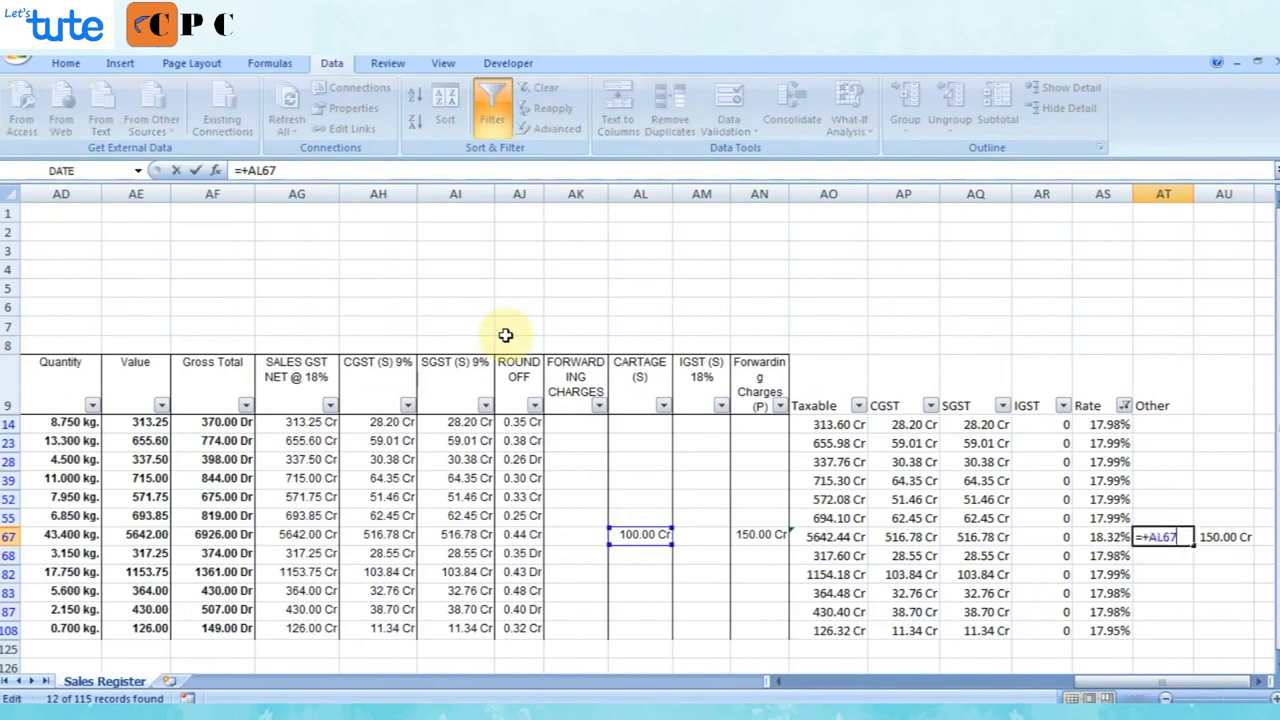
key("Left")
key("Left")
key("Left")
key("Left")
key("Left")
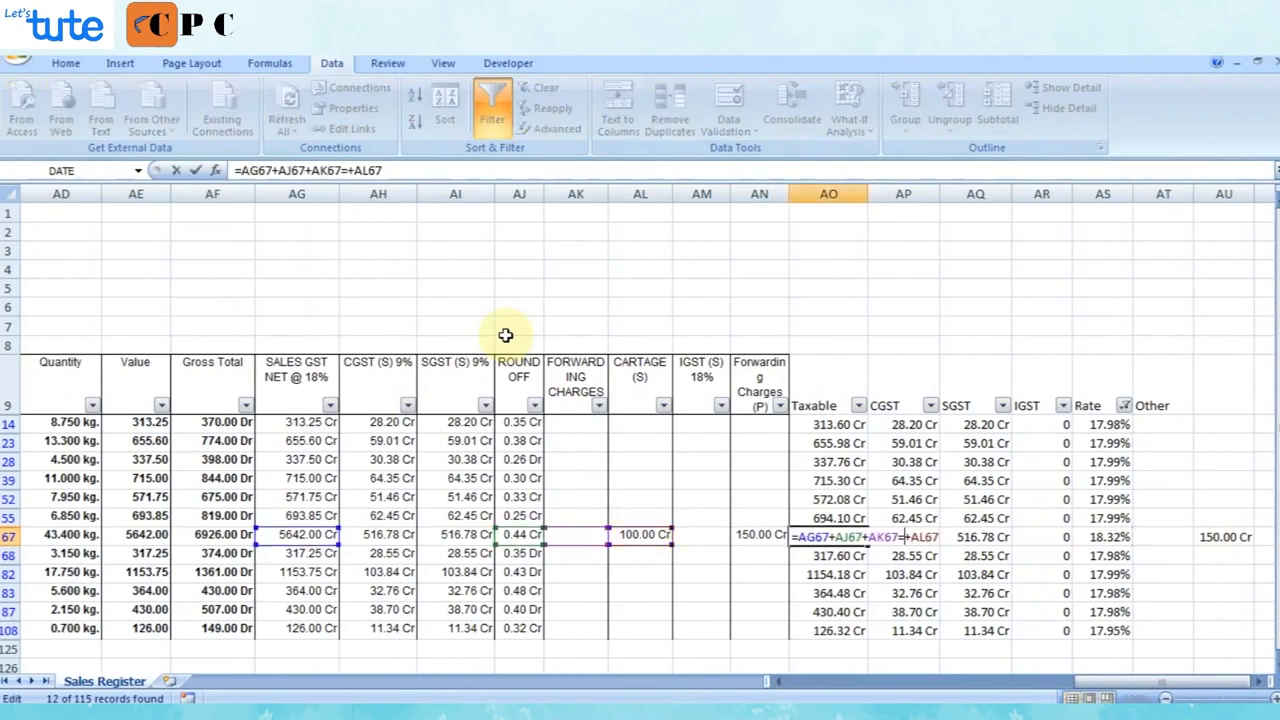
key("BackSpace")
key("Return")
Move the 150.00 Cr forwarding charge from AU67 into the Other column at AT67.
key("Up")
key("Right")
key("Right")
key("Right")
key("Right")
key("Right")
key("Right")
key("ctrl+x")
key("Left")
key("ctrl+v")
Clear the Rate filter to show every row of the sales register.
key("Left")
key("Left")
key("Right")
key("Up")
key("Up")
key("Left")
key("Left")
key("Left")
key("Left")
key("ctrl+Up")
key("alt+a")
key("c")
key("Left")
key("Left")
key("Left")
key("Left")
key("Left")
key("alt+Down")
key("Down")
key("Down")
key("Down")
key("Down")
key("Down")
key("Down")
key("Down")
key("Escape")
Filter the Rate column to show only the 17.95% rows.
key("Right")
key("Right")
key("Right")
key("Right")
key("Right")
key("Right")
key("Right")
key("Right")
key("Right")
key("alt+Down")
key("Down")
key("Down")
key("Down")
key("Down")
key("Down")
key("Down")
key("Down")
key("Down")
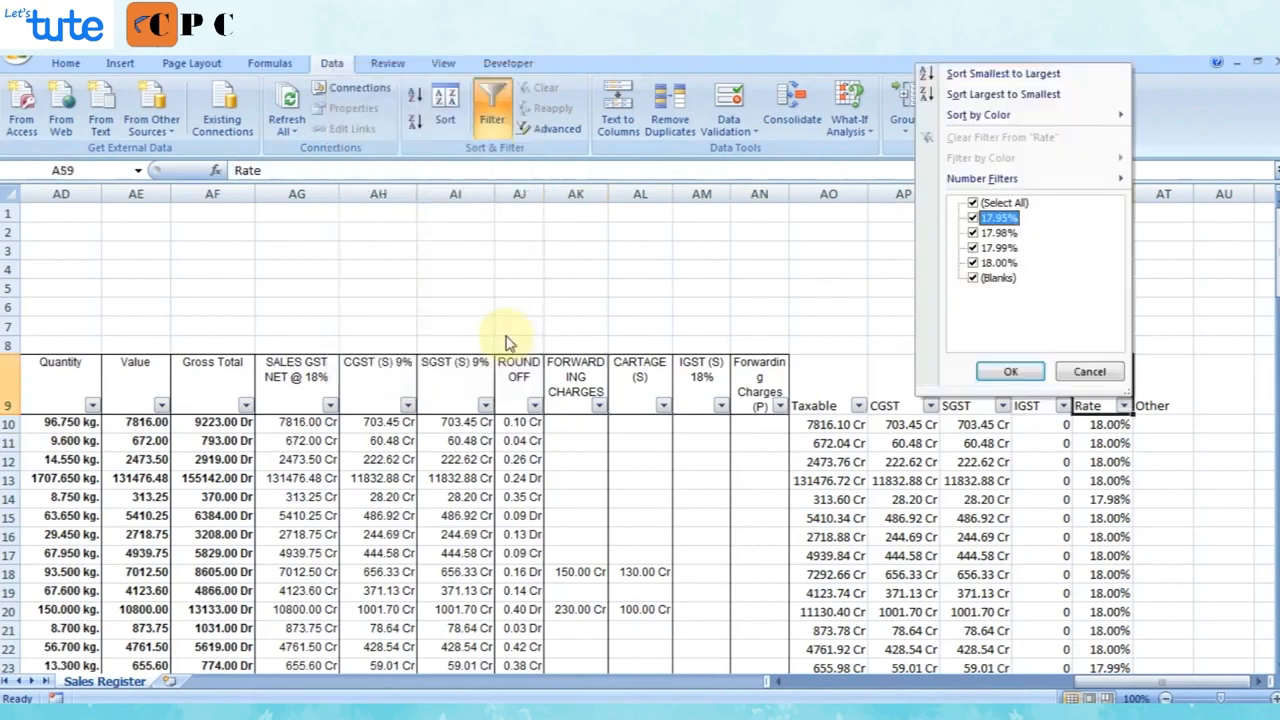
key("Up")
key("space")
key("Down")
key("space")
key("Return")
Inspect the Taxable formula in AO108 for the row with the 17.95% rate.
key("Down")
key("Left")
key("Left")
key("Left")
key("Left")
key("F2")
key("Escape")
Clear the 17.95% Rate filter and go to the last Rate entry, AS123.
key("Right")
key("Right")
key("Right")
key("Right")
key("Up")
key("alt+a")
key("c")
key("ctrl+Down")
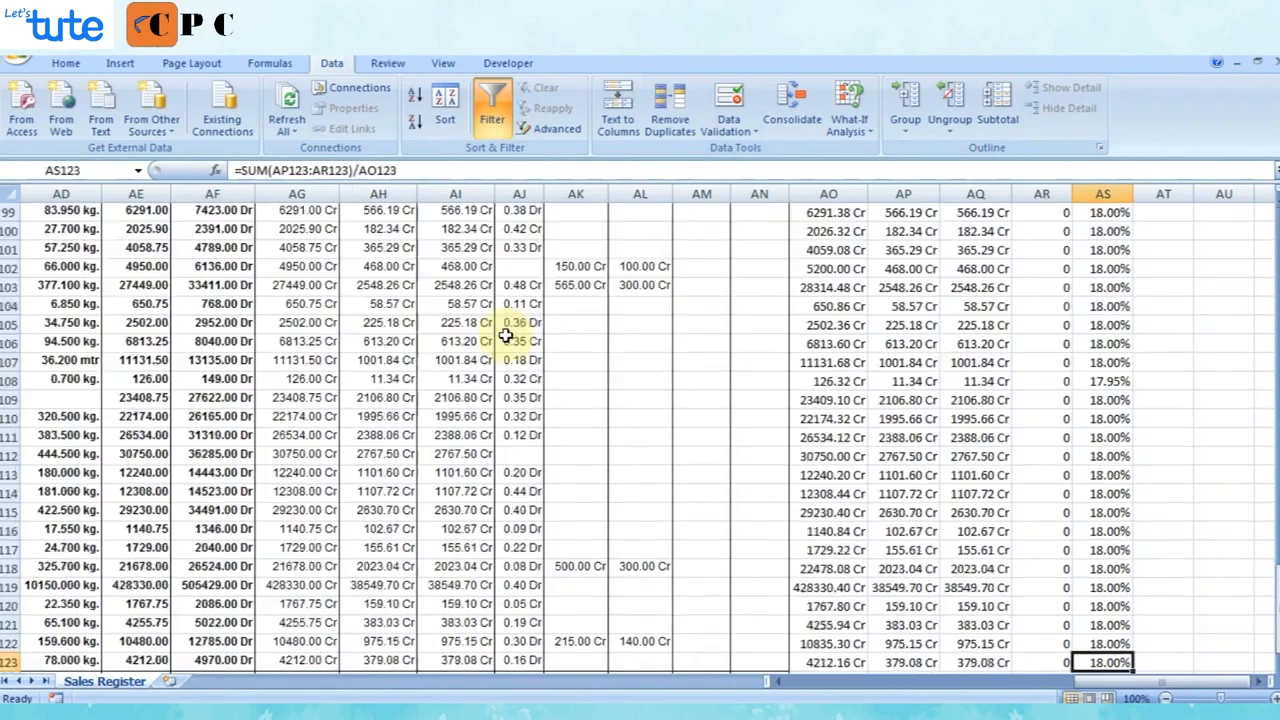
Total the Taxable column in AO124 and copy the sum across the CGST, SGST and IGST columns.
key("Down")
key("Down")
key("Up")
key("Left")
key("Left")
key("Left")
key("Left")
key("alt+equal")
key("Return")
key("Up")
key("ctrl+c")
key("Right")
key("ctrl+v")
key("Right")
key("ctrl+v")
key("Right")
key("ctrl+v")
key("Escape")
Autofit the column widths for the new totals and return to the IGST header in AR9.
key("shift+Left")
key("shift+Left")
key("alt+o")
key("c")
key("a")
key("ctrl+Up")
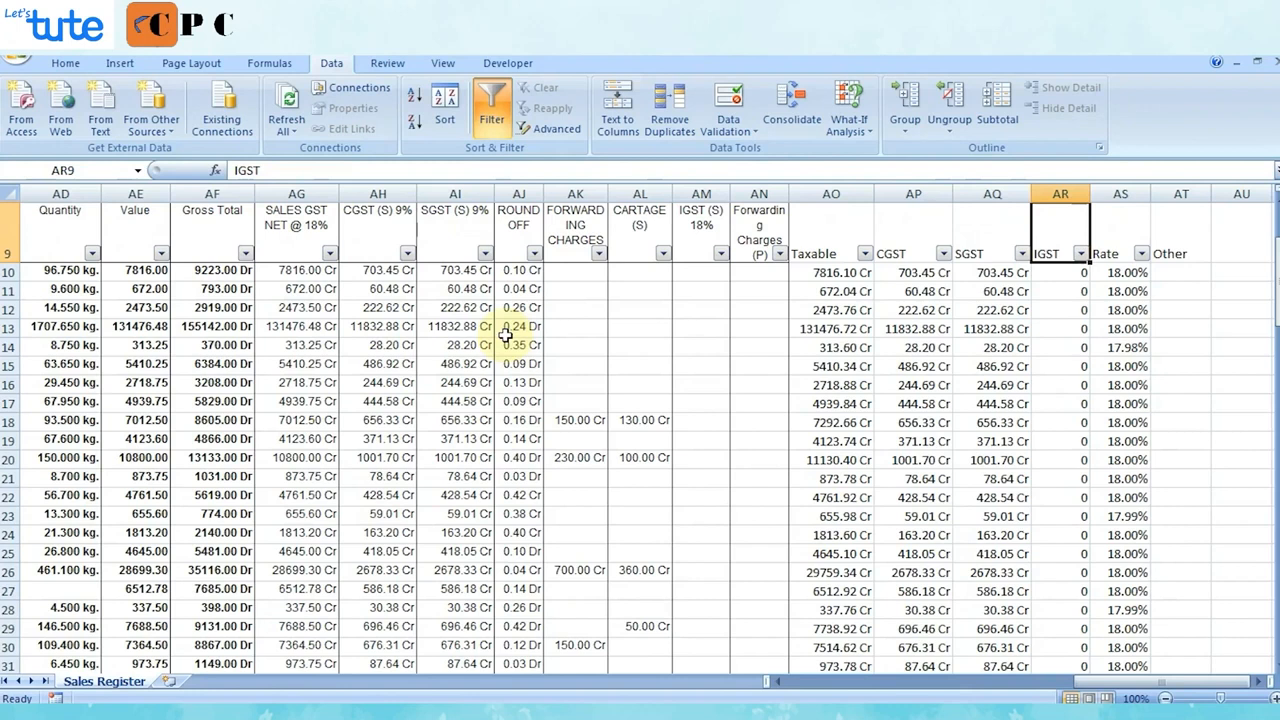
In the web browser, open gst.gov.in and go to the download page of the Returns Offline Tool.
left_click(500, 71)
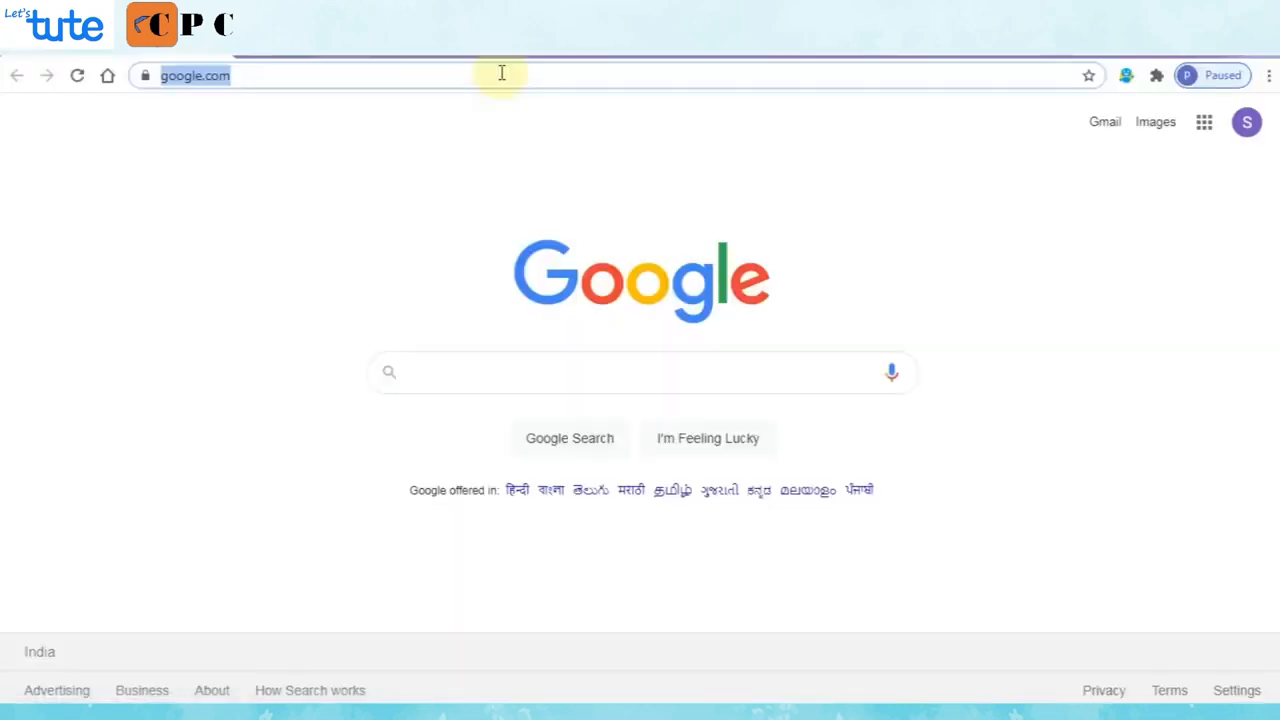
type("gst")
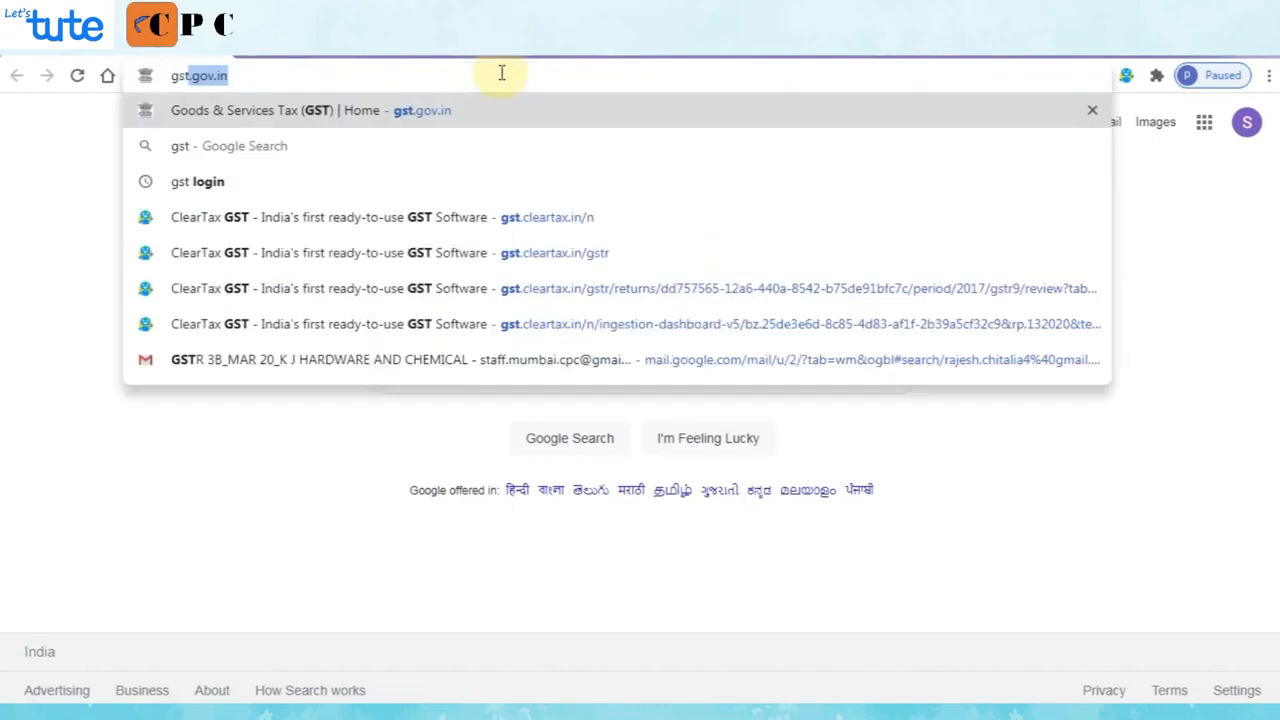
key("Return")
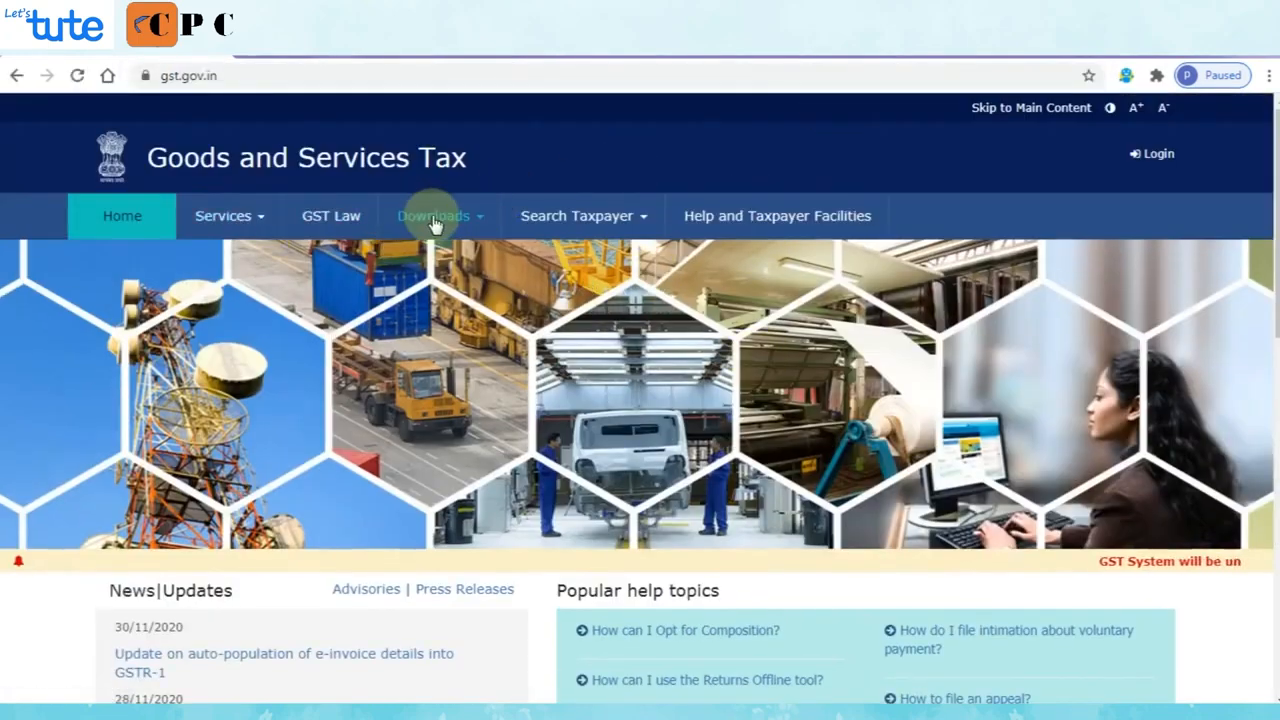
left_click(440, 217)
left_click(126, 258)
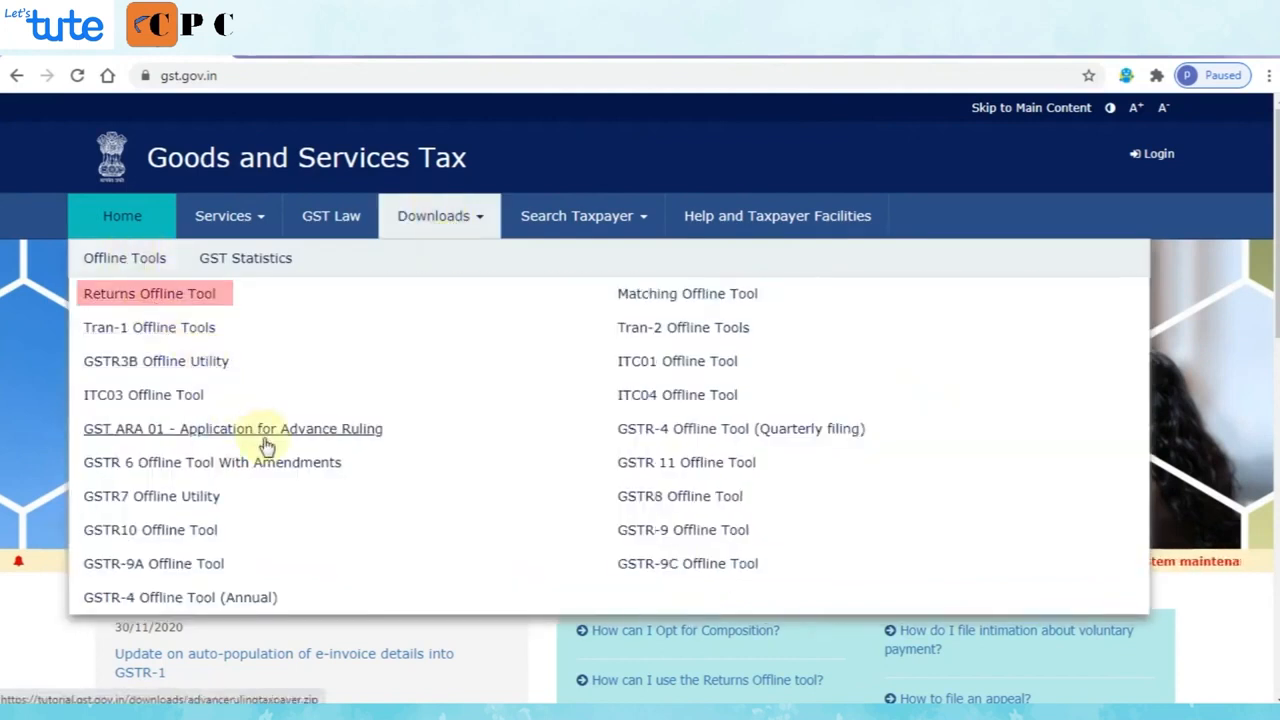
left_click(118, 296)
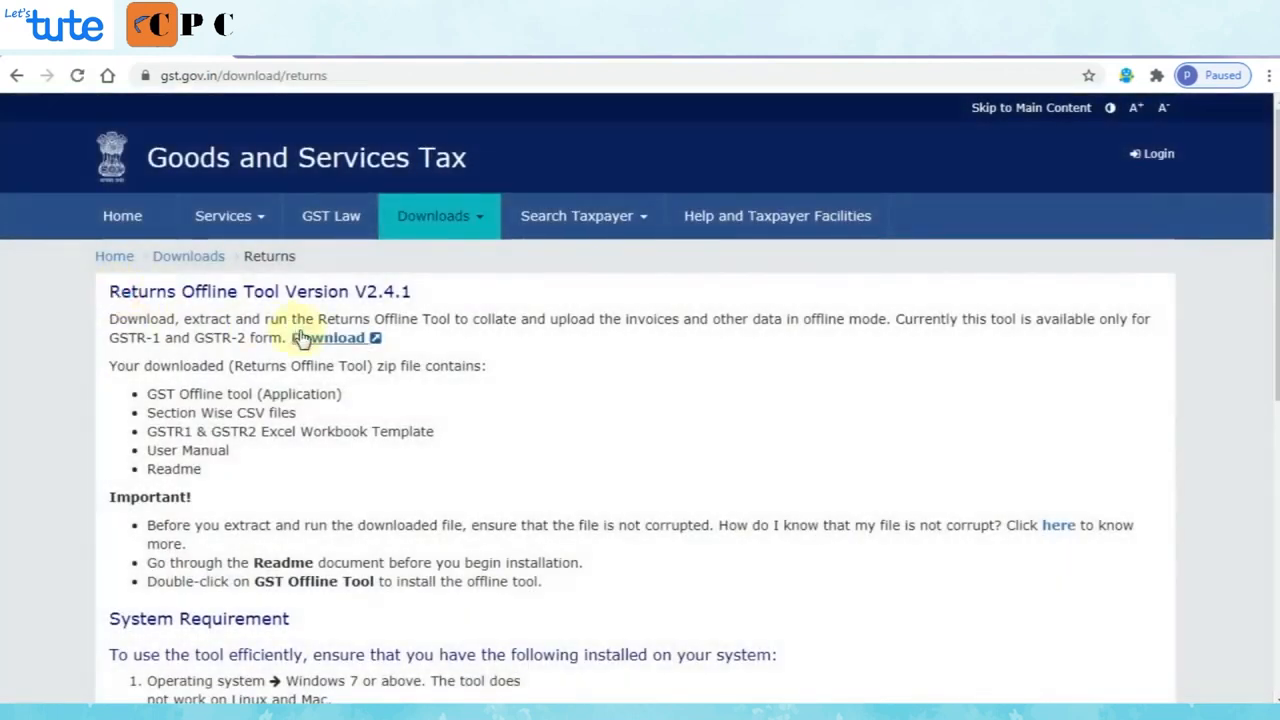
Download the Returns Offline Tool V2.4.1 as gst_offline_tool.zip.
scroll(308, 393, "down", 1)
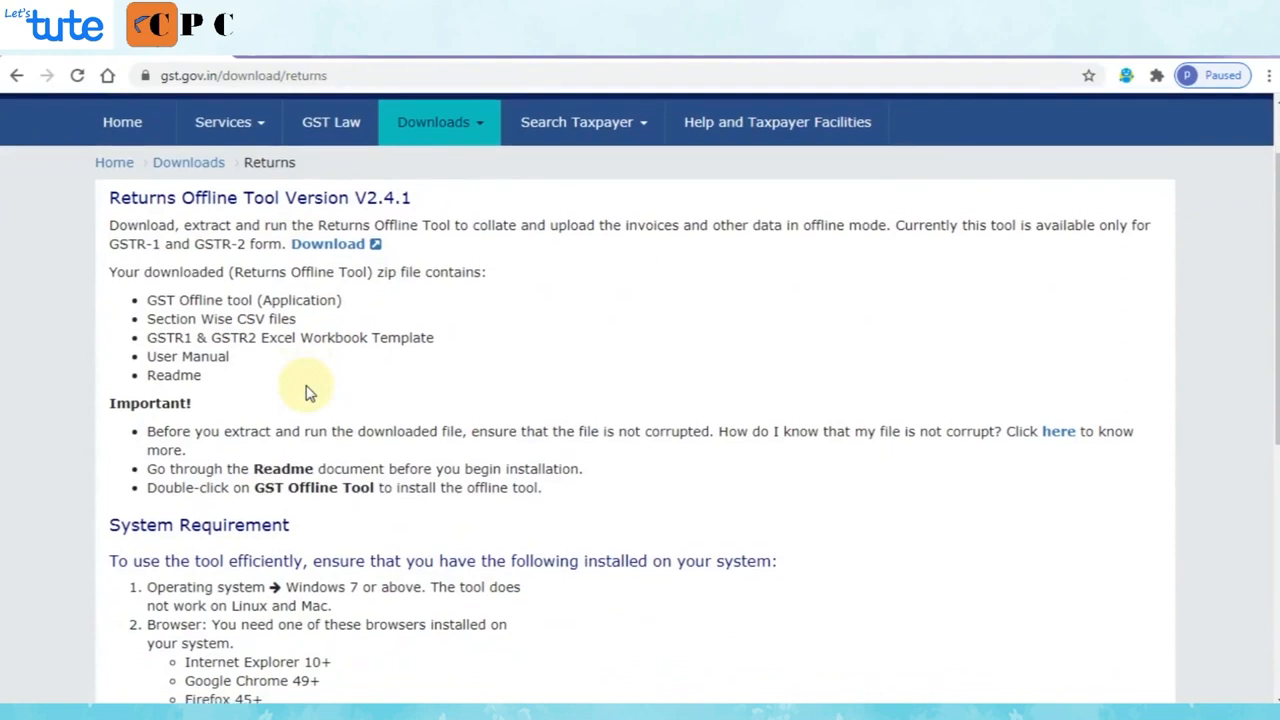
scroll(308, 393, "up", 1)
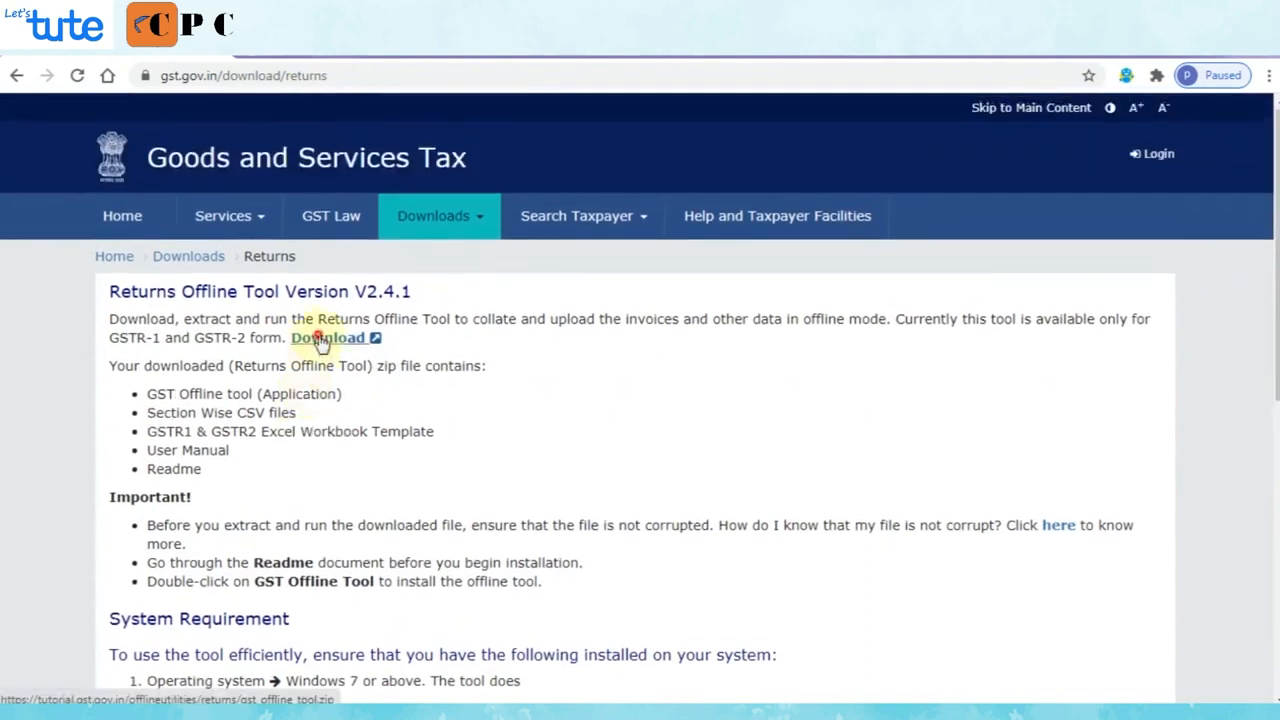
left_click(318, 334)
left_click(709, 378)
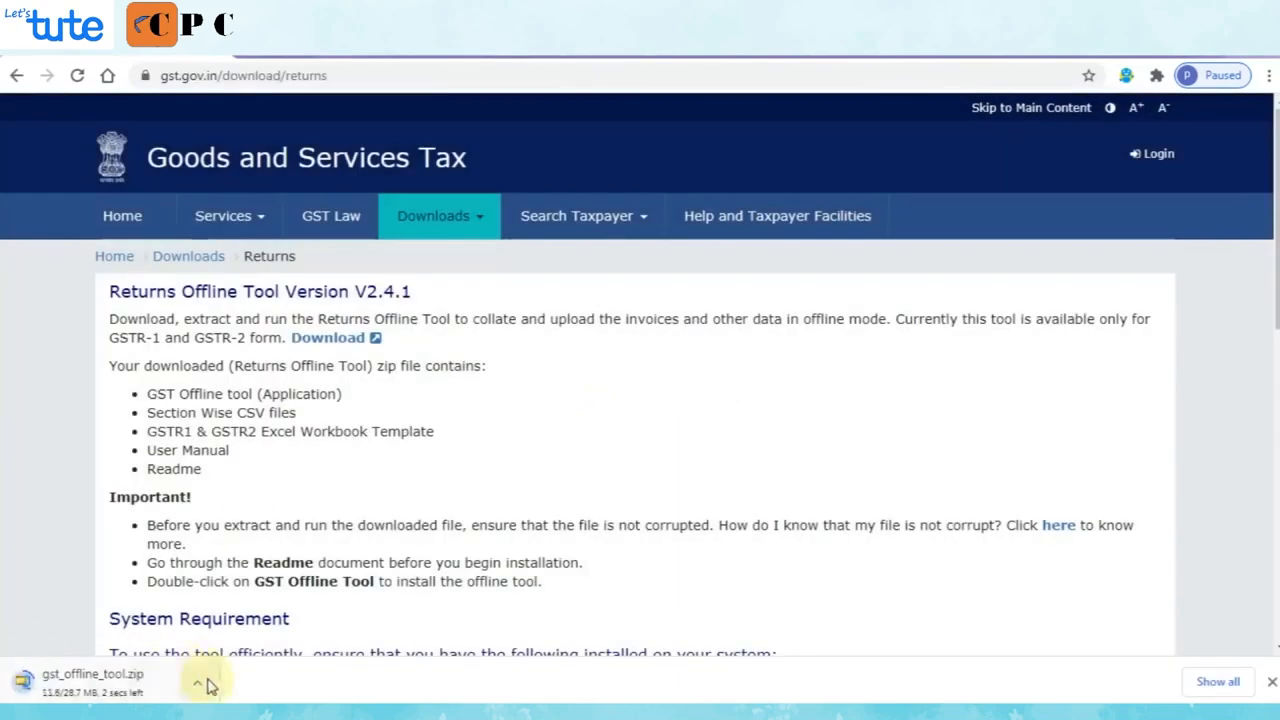
Show the downloaded zip in its Downloads folder and sort the files by date modified.
left_click(199, 683)
left_click(237, 618)
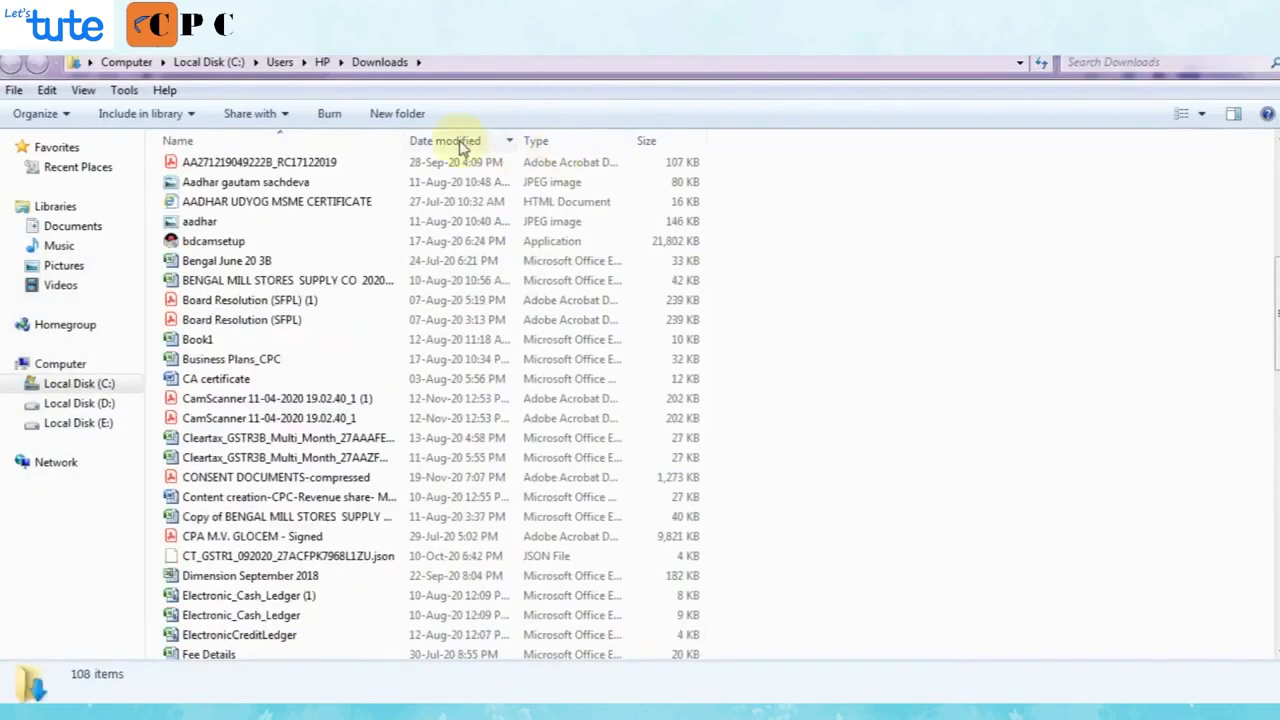
left_click(462, 147)
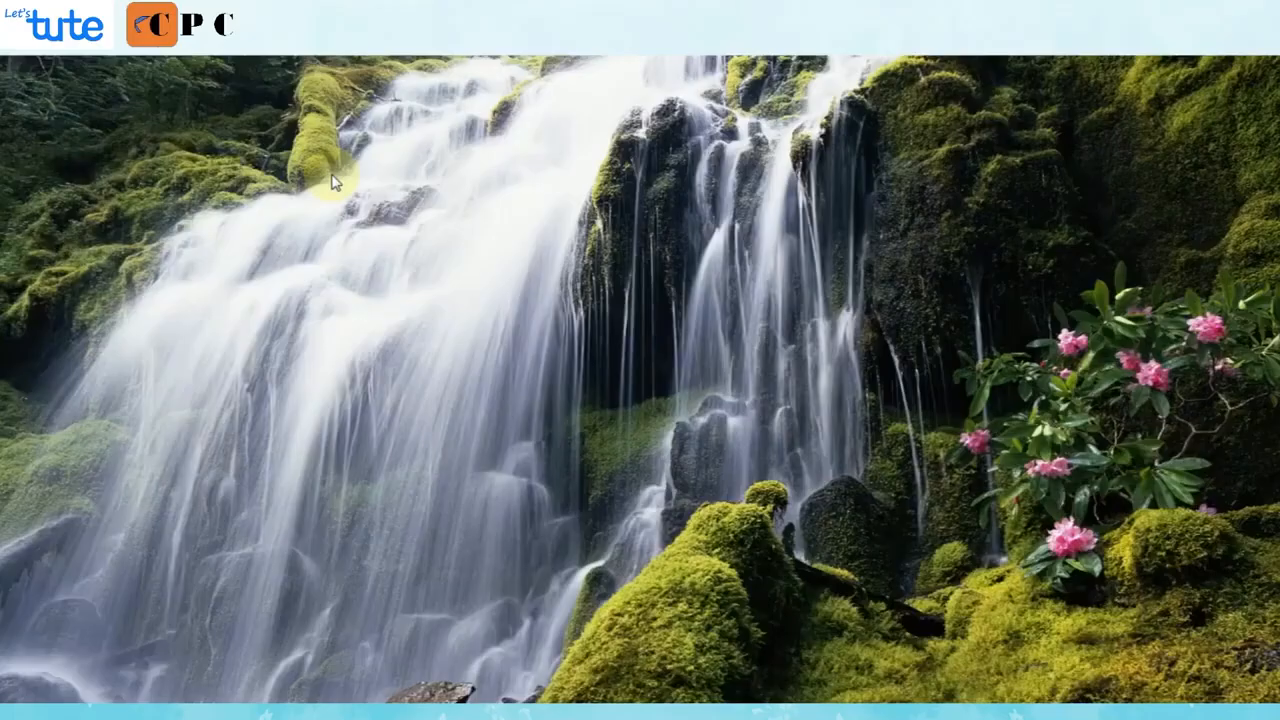
Extract the GST offline tool zip on the desktop and open GSTR1_Excel_Workbook_Template_V1.7 from the extracted folder.
right_click(235, 447)
left_click(296, 198)
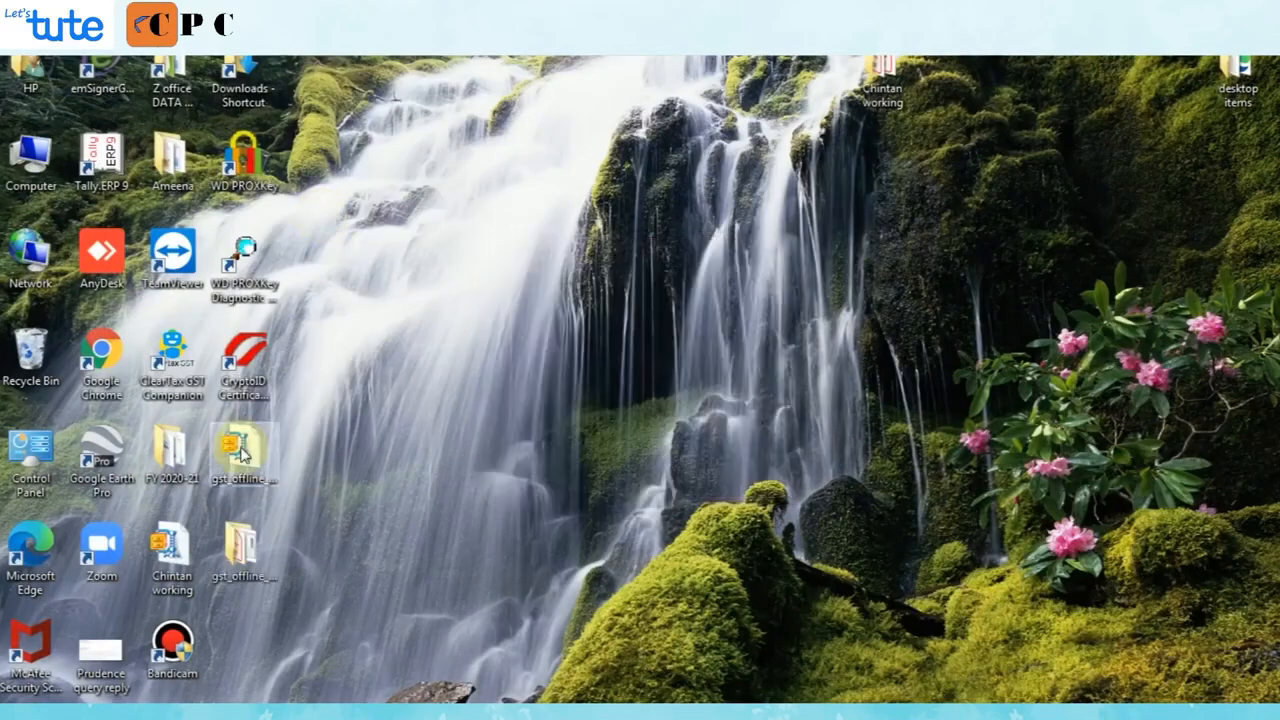
double_click(260, 555)
key("Down")
key("Down")
key("Down")
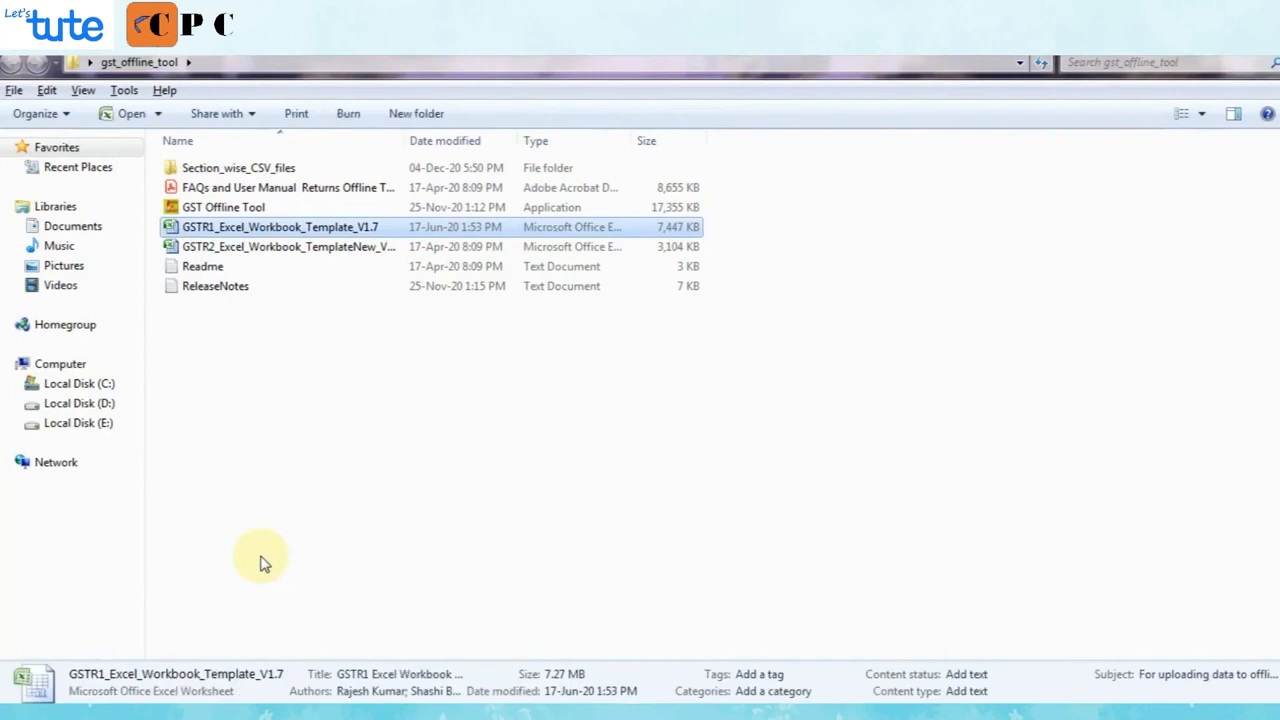
key("Return")
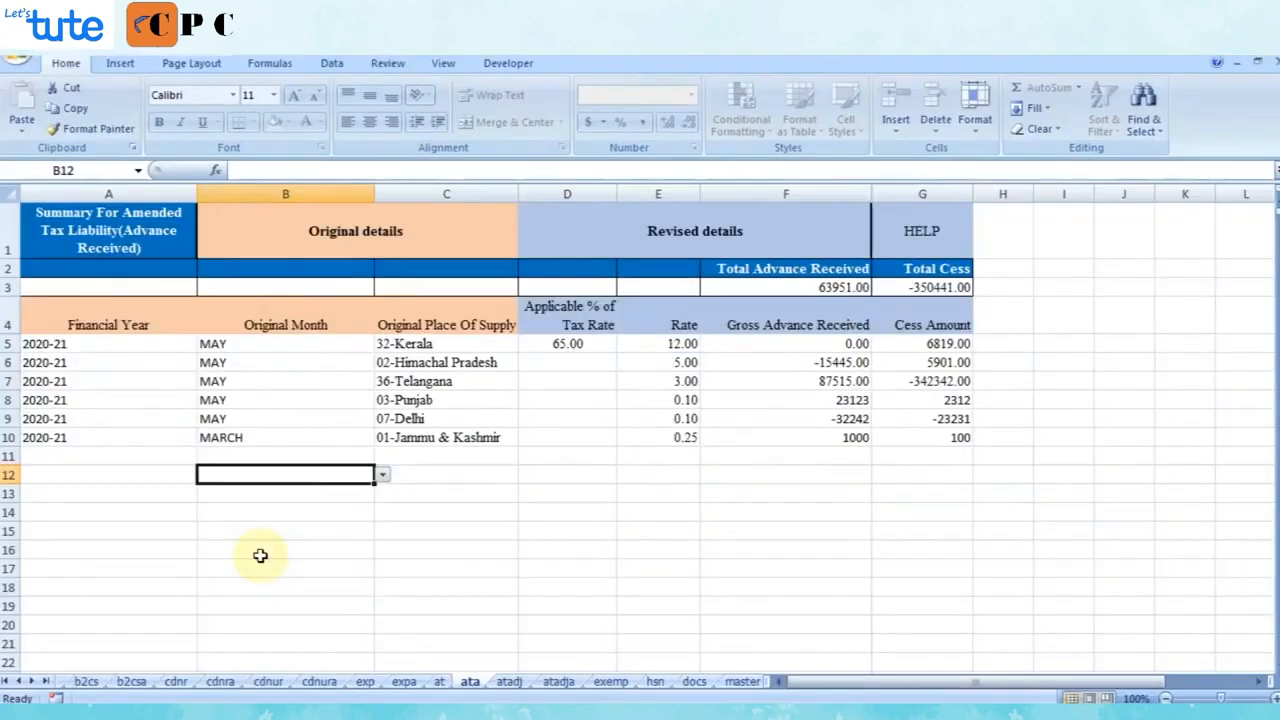
Go to the b2b sheet of the GSTR1 template and clear its sample invoice data from row 5 downwards.
key("ctrl+Page_Up")
key("ctrl+Page_Up")
key("ctrl+Page_Up")
key("ctrl+Page_Up")
key("ctrl+Page_Up")
key("ctrl+Page_Up")
key("ctrl+Page_Up")
key("ctrl+Page_Up")
key("ctrl+Page_Up")
key("ctrl+Page_Up")
key("ctrl+Page_Up")
key("ctrl+Page_Up")
key("ctrl+Page_Up")
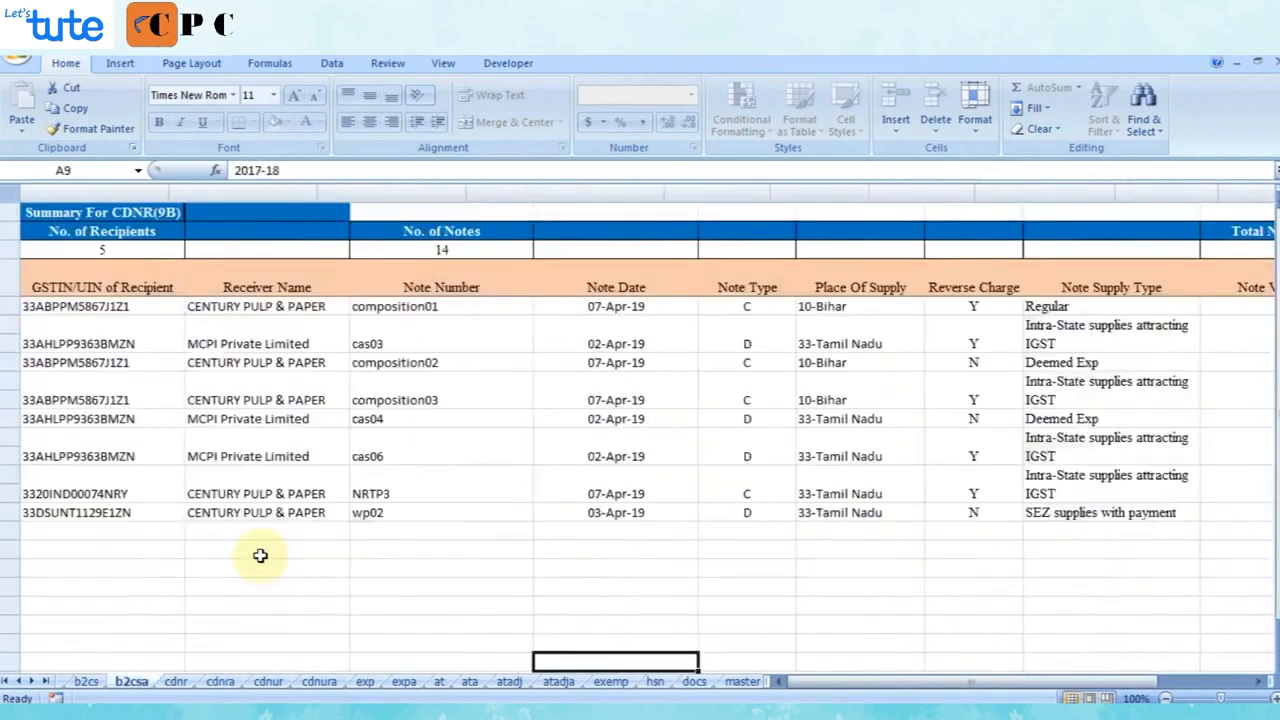
key("ctrl+Page_Up")
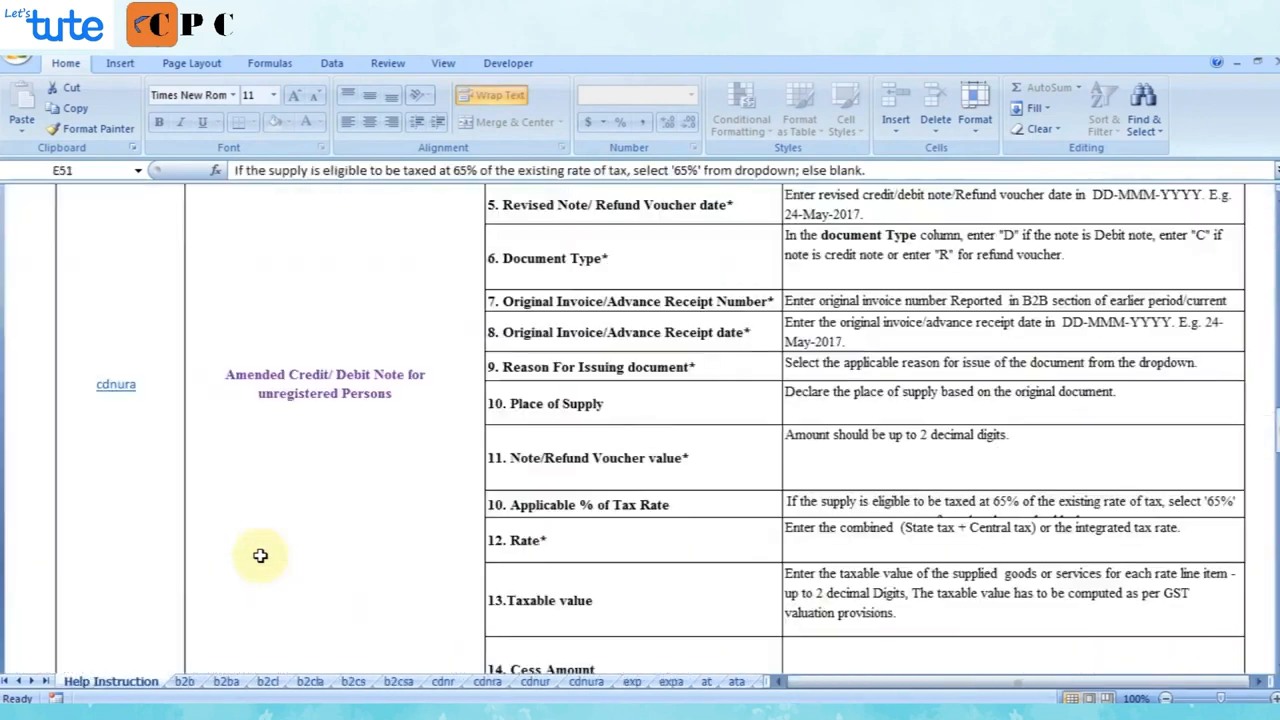
key("ctrl+Page_Down")
key("Down")
key("Home")
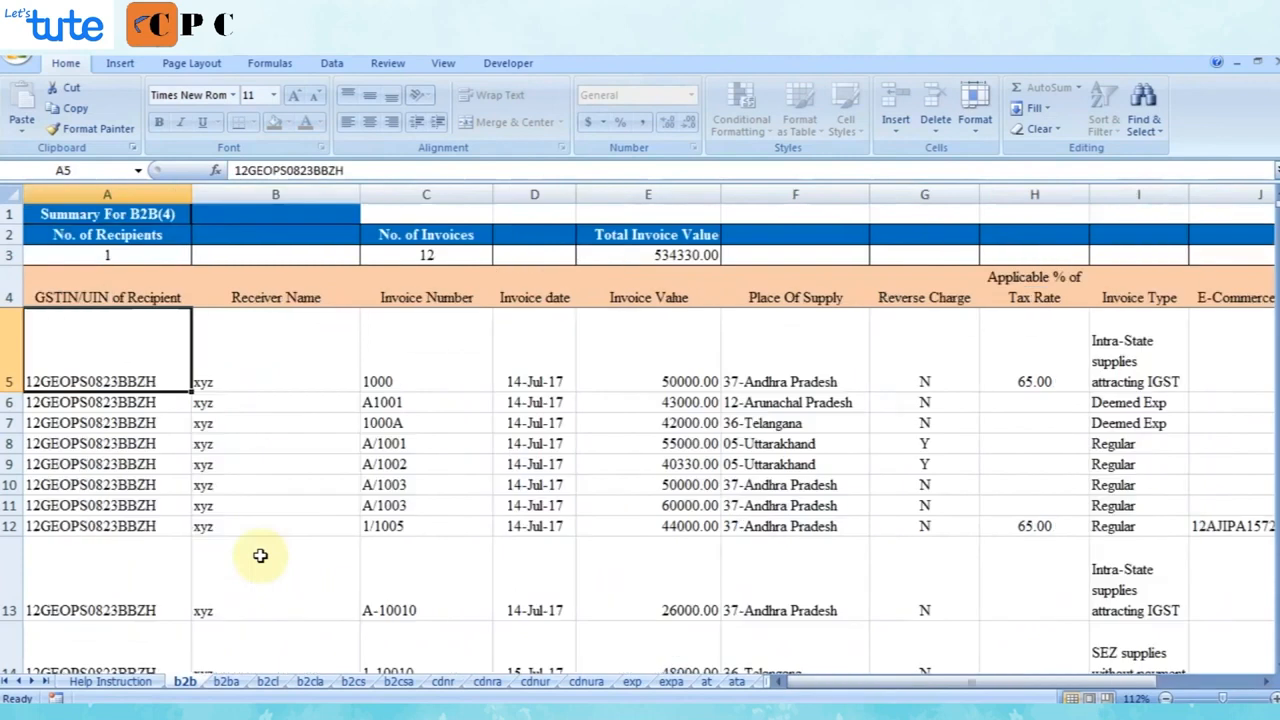
key("ctrl+shift+Down")
key("ctrl+shift+Right")
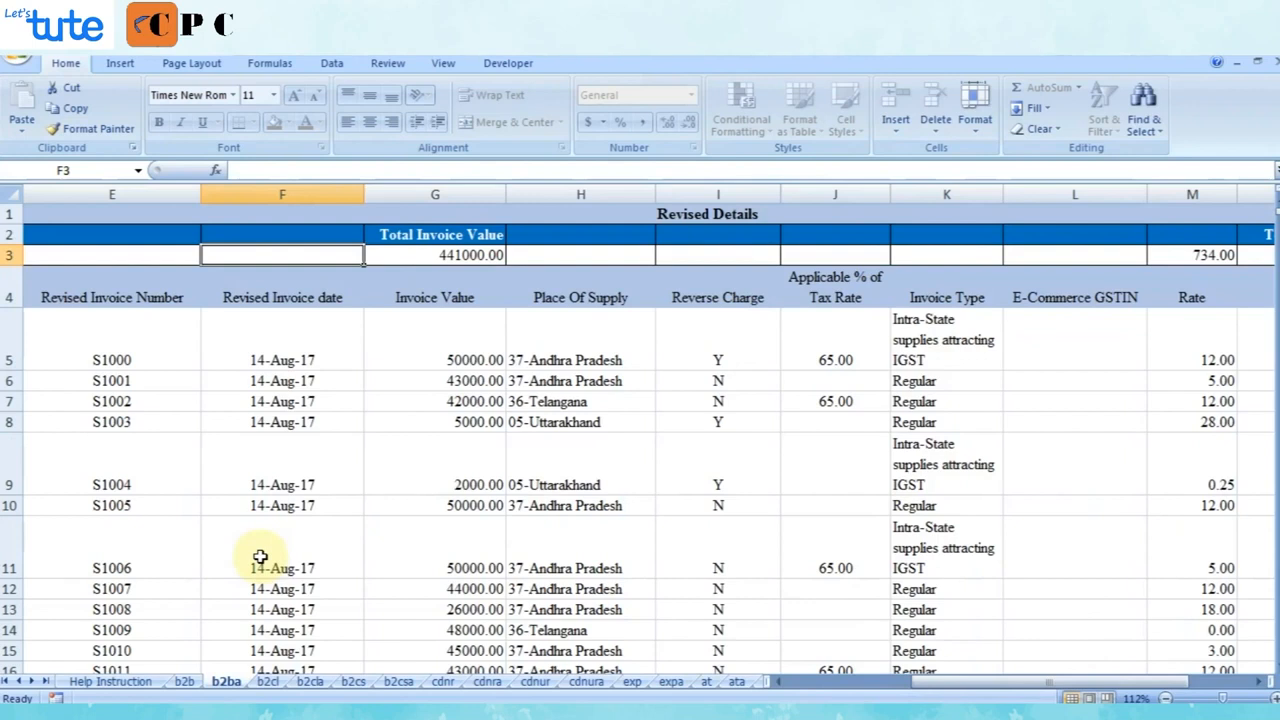
Clear the sample data below the headers of the b2ba sheet, from A5 onwards.
key("Down")
key("Home")
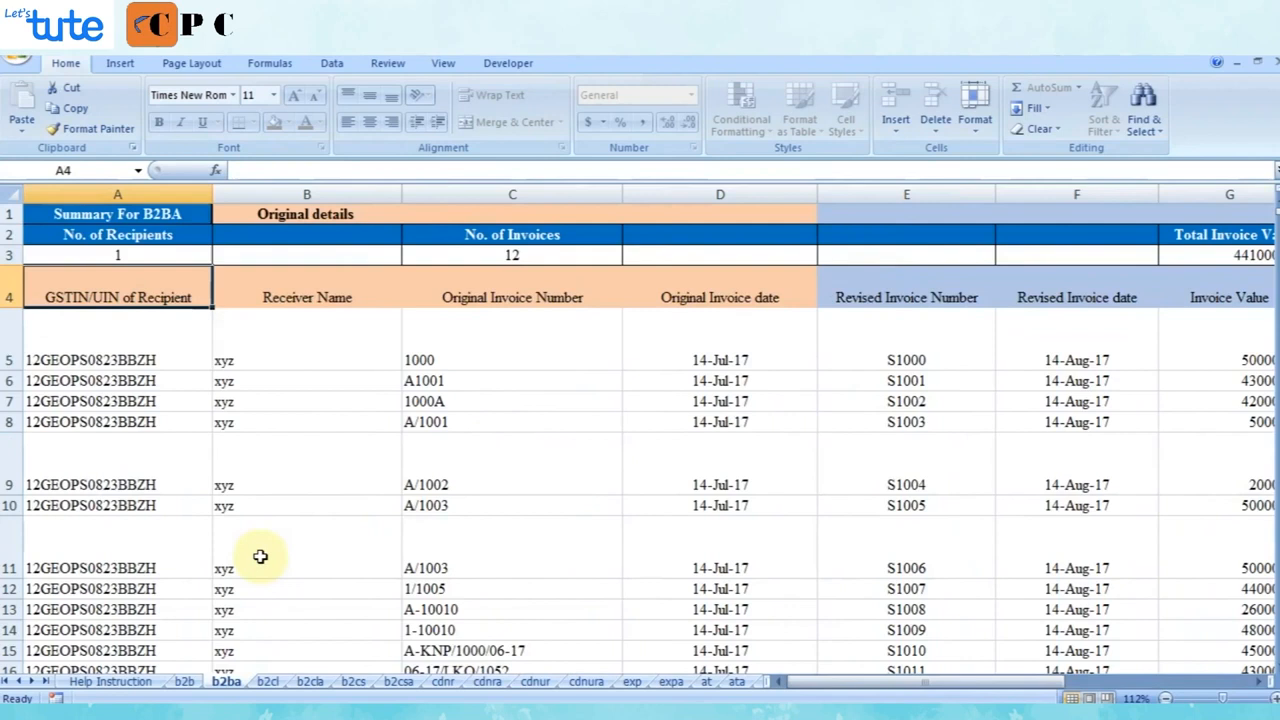
key("Down")
key("ctrl+shift+Down")
key("ctrl+shift+Right")
key("Delete")
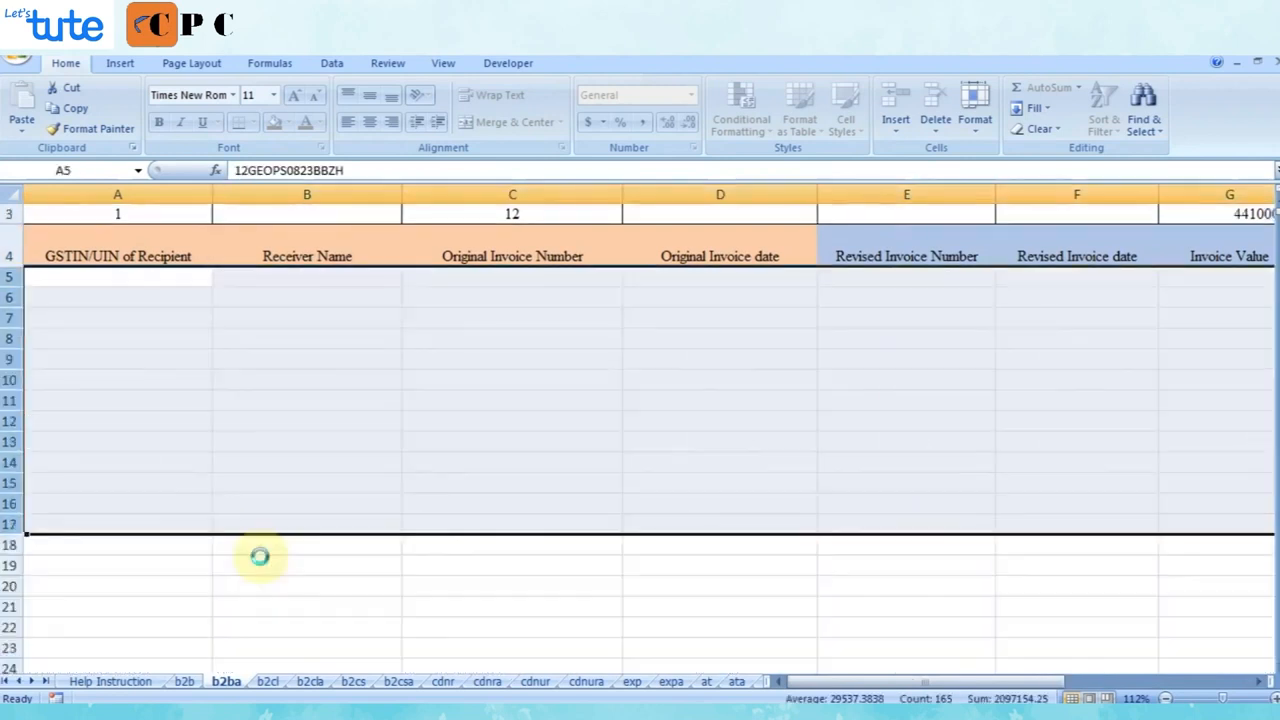
Return to the b2b sheet, switch to the sales register and copy the GSTIN/UIN entries H10:H123.
key("ctrl+Page_Up")
key("alt+Tab")
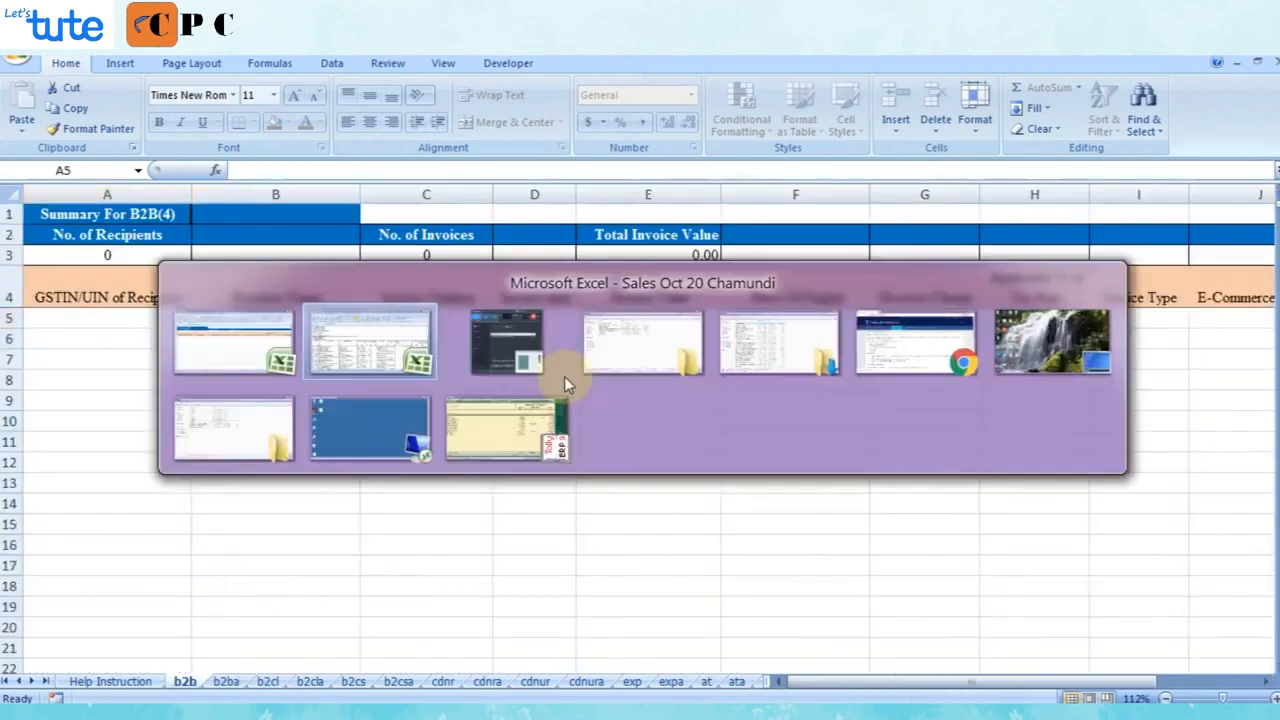
key("Right")
key("Right")
key("Right")
key("Right")
key("Right")
key("Right")
key("Right")
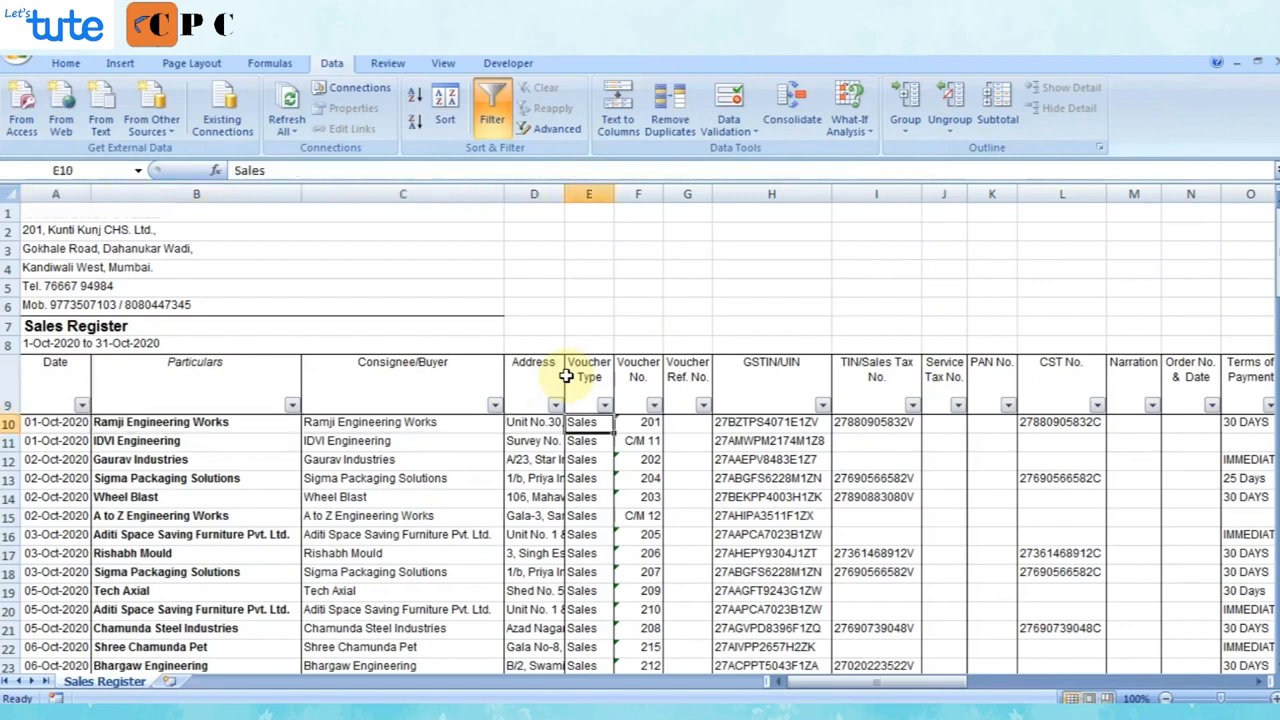
key("ctrl+shift+Down")
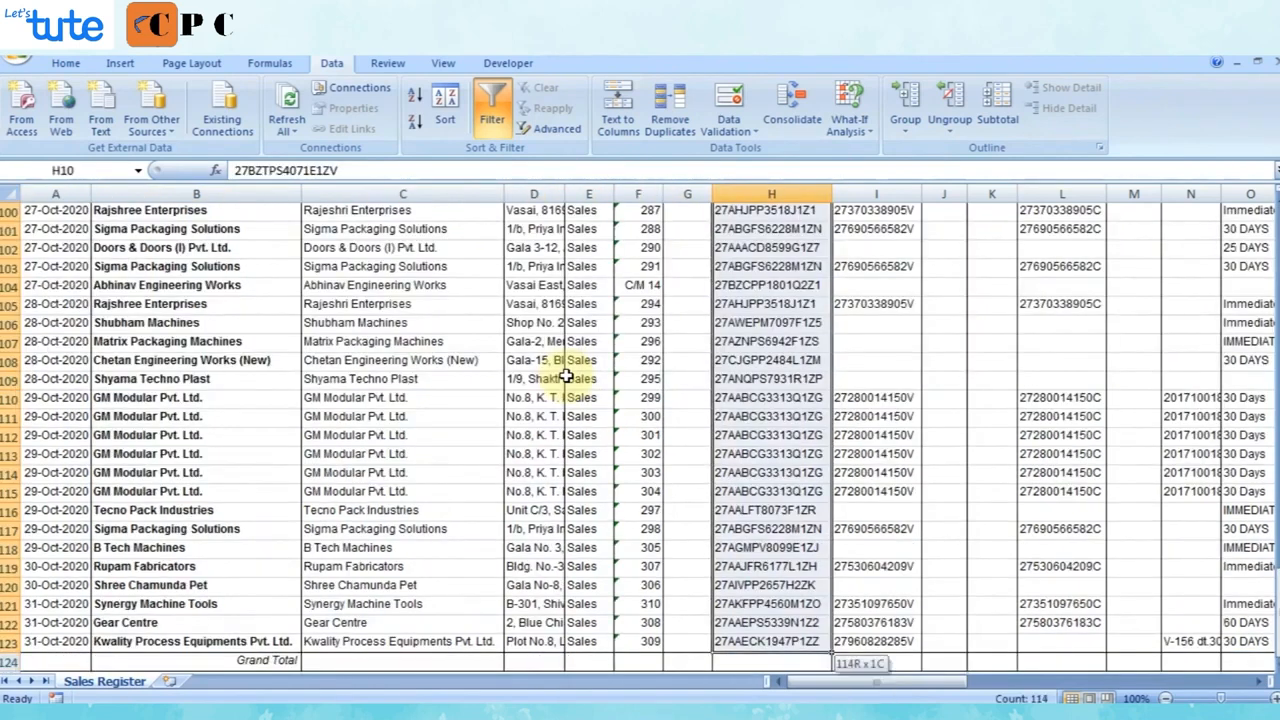
key("ctrl+c")
Paste the copied GSTINs into the GSTIN/UIN of Recipient column of the b2b sheet, starting at A5.
key("alt+Tab")
key("Menu")
key("Down")
key("Down")
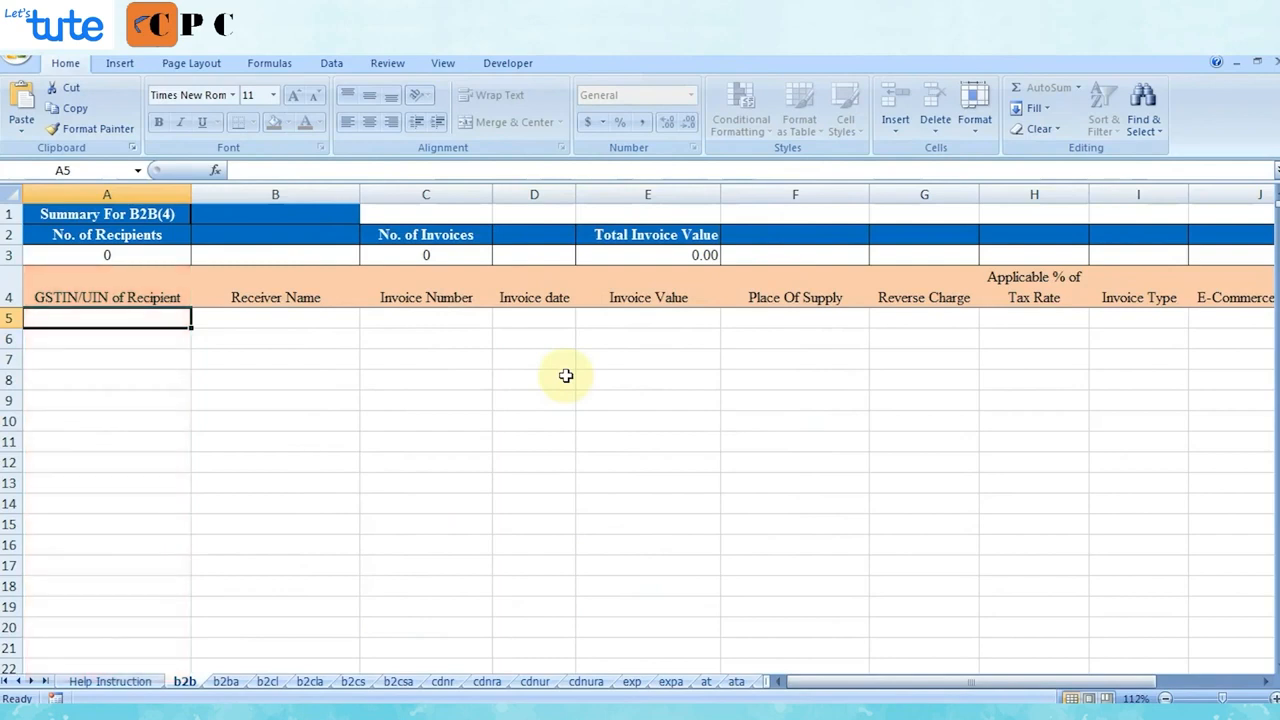
key("Menu")
key("p")
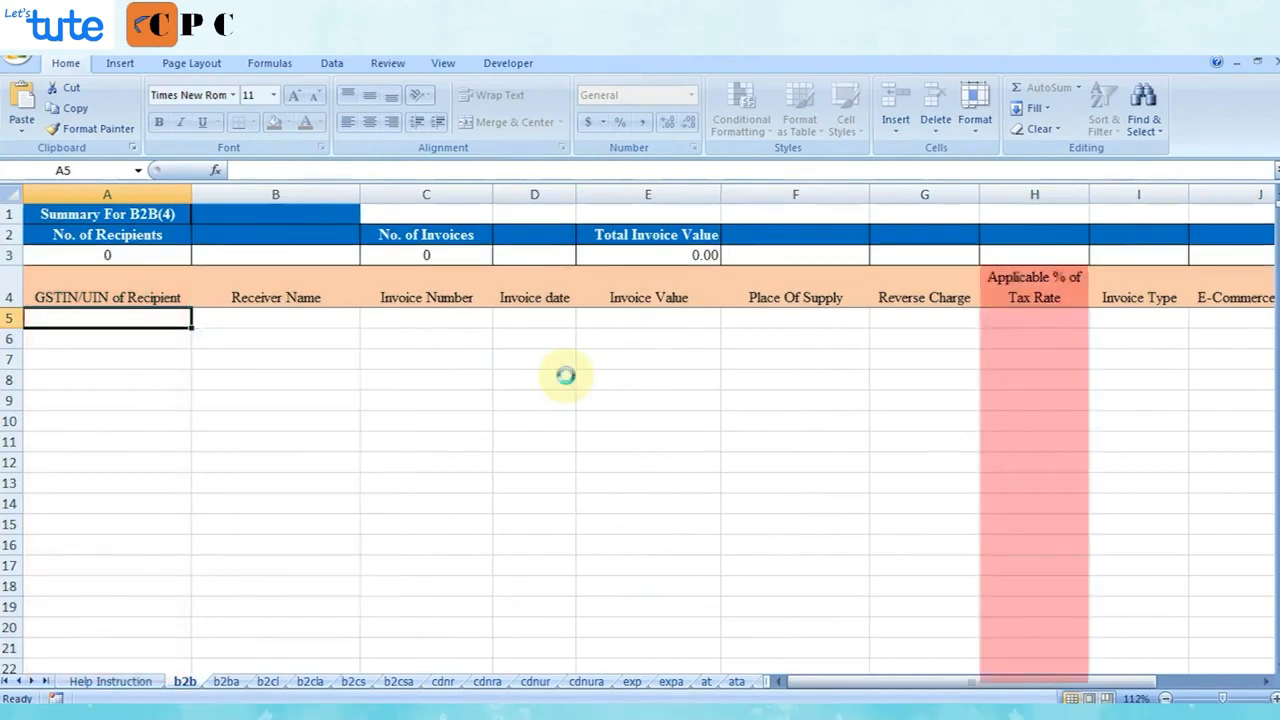
key("Right")
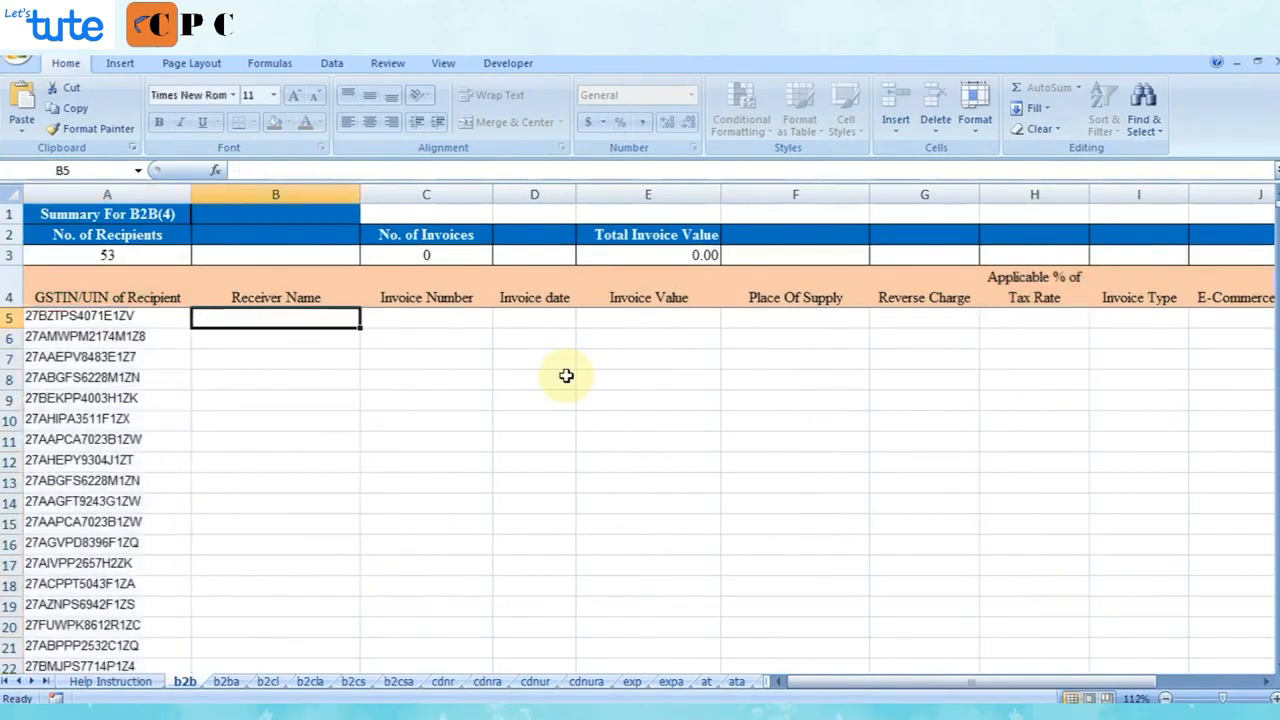
Copy the register's Voucher No. entries from F10 down into the Invoice Number column of the b2b sheet.
key("alt+Tab")
key("alt+Tab")
key("Right")
key("alt+Tab")
key("Left")
key("Left")
key("ctrl+shift+Down")
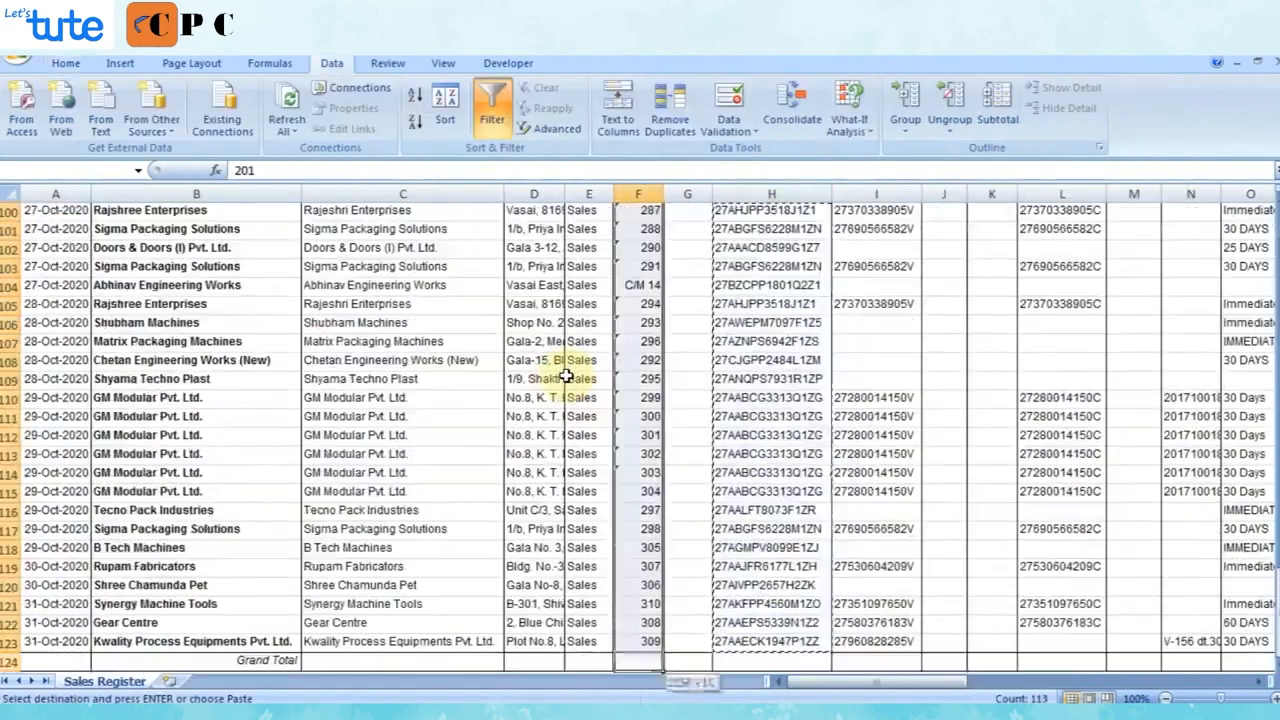
key("ctrl+c")
key("alt+Tab")
key("Right")
key("alt+Tab")
key("alt+Tab")
key("Menu")
key("p")
Copy the register's Date and Gross Total values for the Invoice date and Invoice Value columns of the b2b sheet.
key("Right")
key("alt+Tab")
key("alt+Tab")
key("alt+Tab")
key("ctrl+Right")
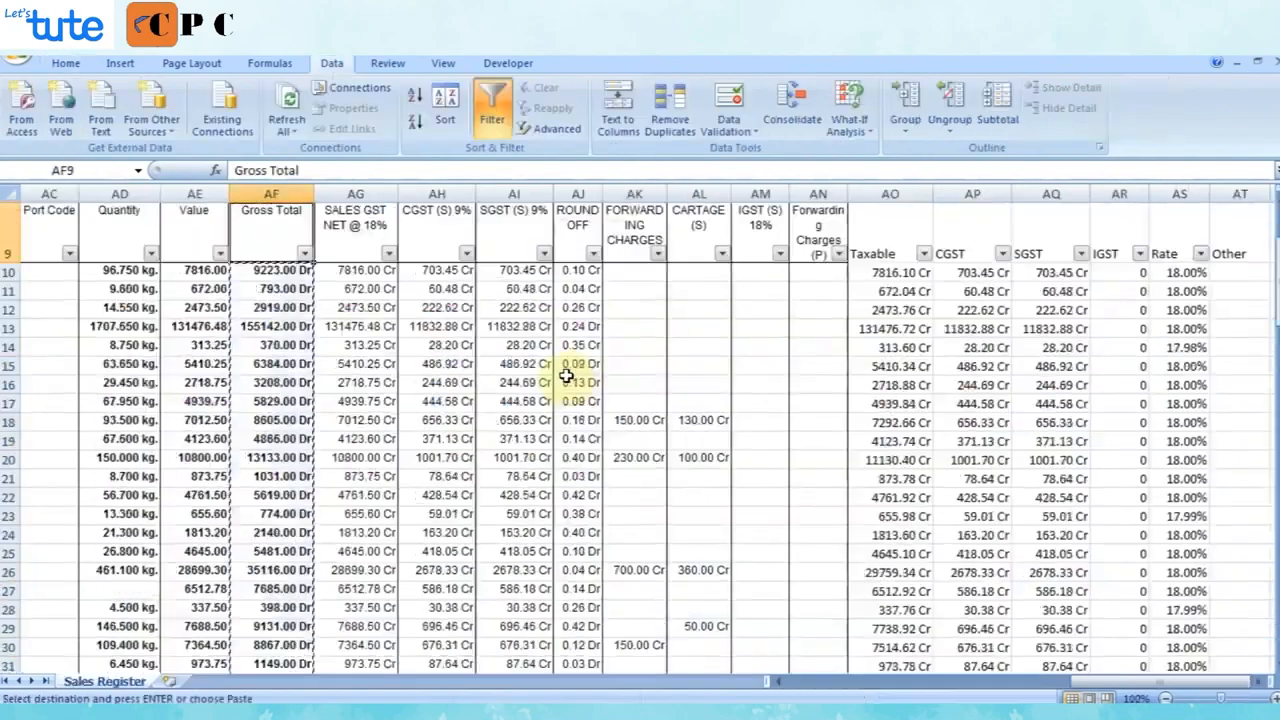
Fill the empty Service Tax No. column of the sales register with Maharashtra for every invoice row.
key("ctrl+Left")
key("Left")
key("alt+Down")
key("space")
key("Return")
key("ctrl+Up")
type("Maharashtra")
key("ctrl+shift+Up")
Copy the Maharashtra entries into the Place Of Supply column of the b2b sheet.
key("ctrl+c")
key("alt+Tab")
key("Menu")
key("p")
key("Right")
Fill Reverse Charge with N and Invoice Type with Regular for all b2b invoice rows, and go to Rate.
key("Right")
type("Regular")
key("Right")
key("Right")
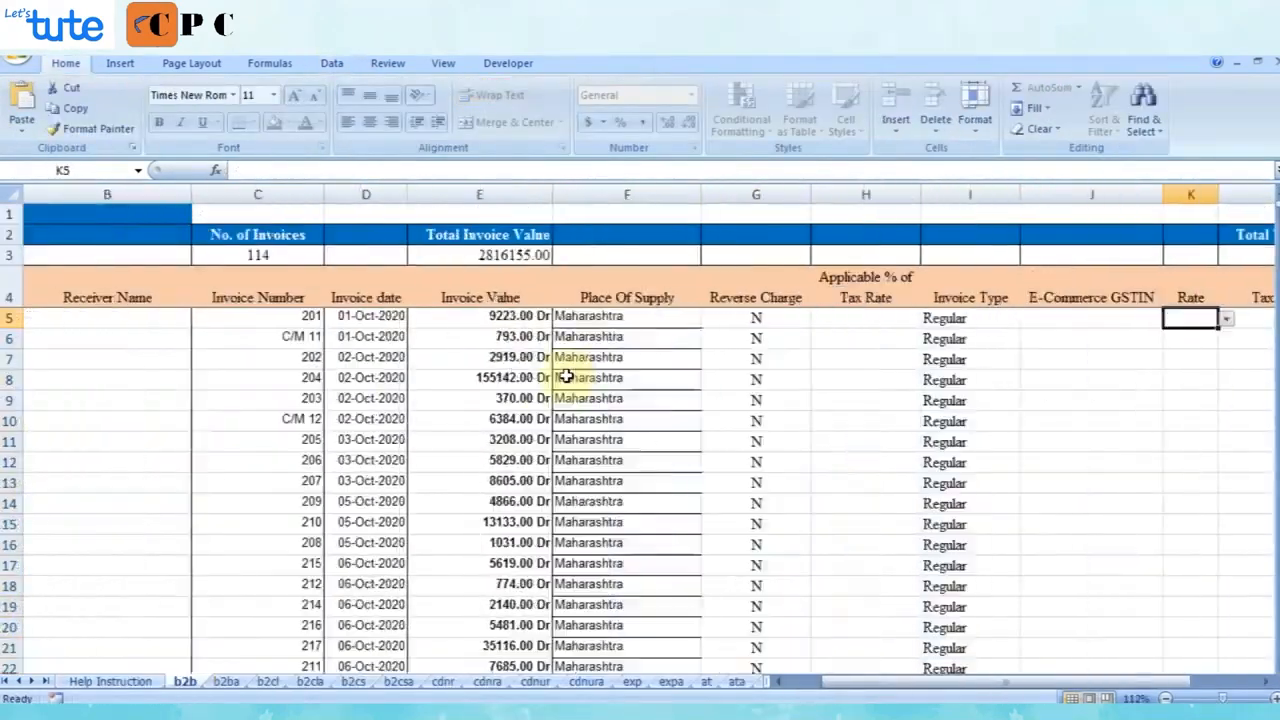
Put the taxable values as plain numbers in column AU of the register and paste them into the b2b sheet.
key("alt+Tab")
key("alt+Tab")
key("p")
key("alt+Tab")
key("alt+Tab")
key("Menu")
key("alt+Tab")
key("alt+Tab")
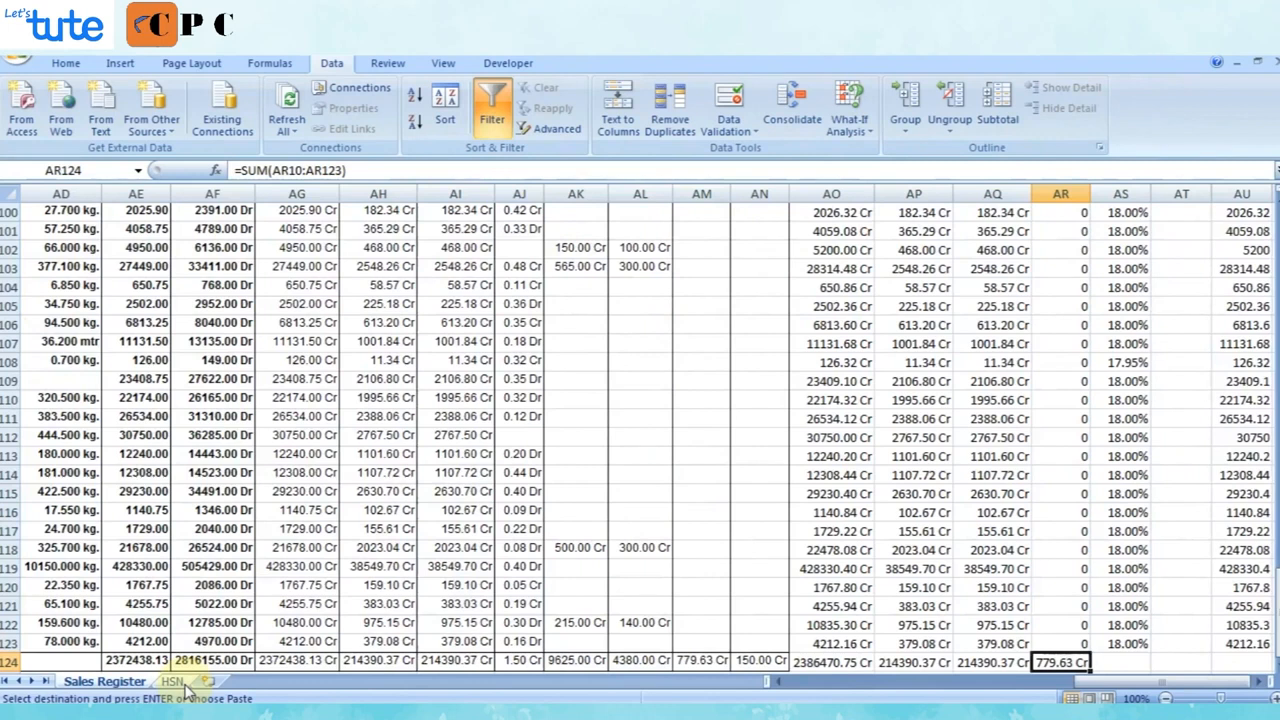
Check the IGST entries in AR10:AR123 of the sales register, leaving out the total row.
key("ctrl+Up")
key("Down")
key("ctrl+shift+Down")
key("shift+Up")
key("Up")
Open the filter list of the Voucher No. column and look through its voucher numbers.
key("ctrl+Left")
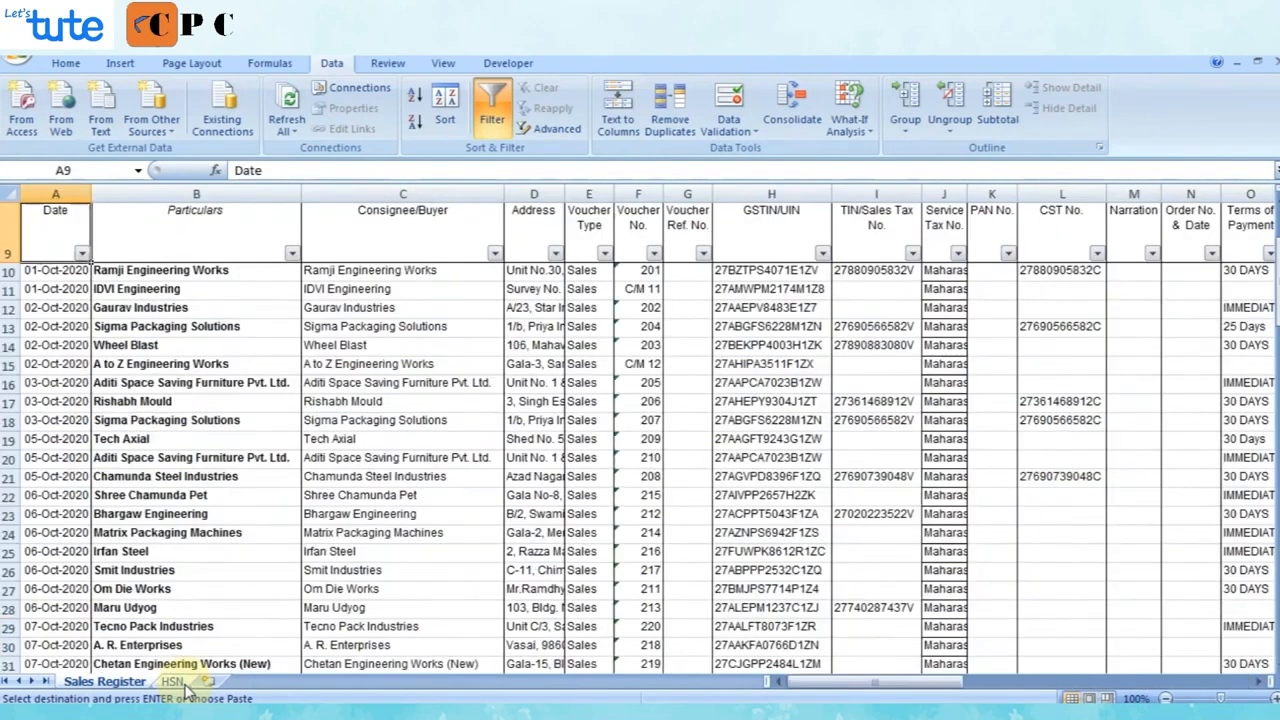
key("Right")
key("Right")
key("Right")
key("Right")
key("Right")
key("alt+Down")
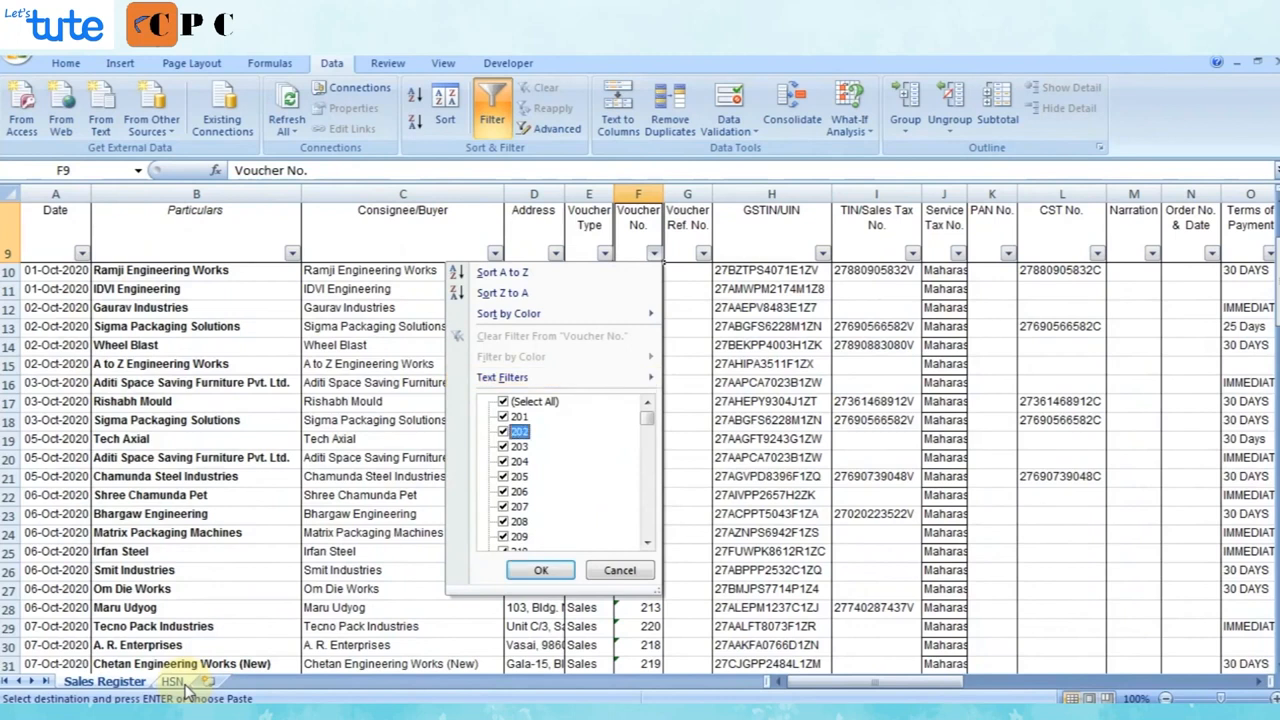
key("Down")
key("Down")
key("Down")
key("Down")
key("Down")
key("Down")
key("Down")
key("Down")
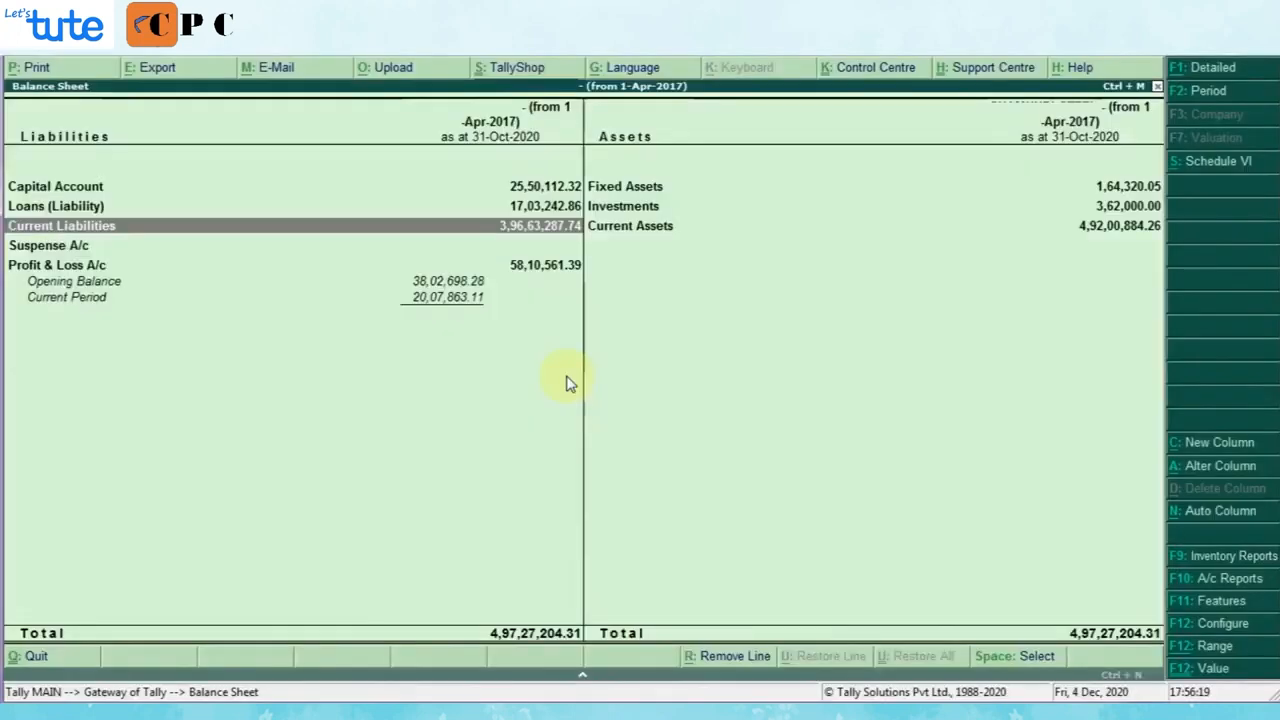
Leave the Balance Sheet in Tally and go to the display reports.
key("Escape")
key("Down")
key("Down")
key("Down")
key("Down")
key("Return")
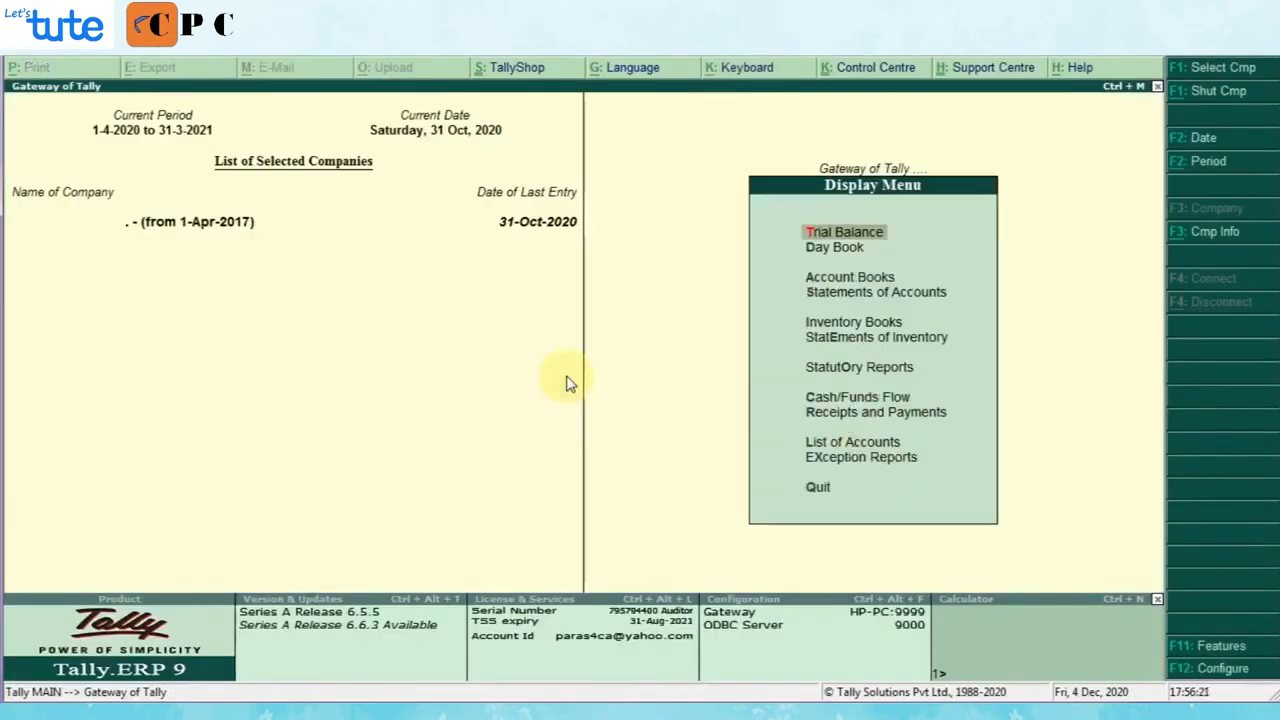
key("Down")
key("Down")
key("Return")
key("Down")
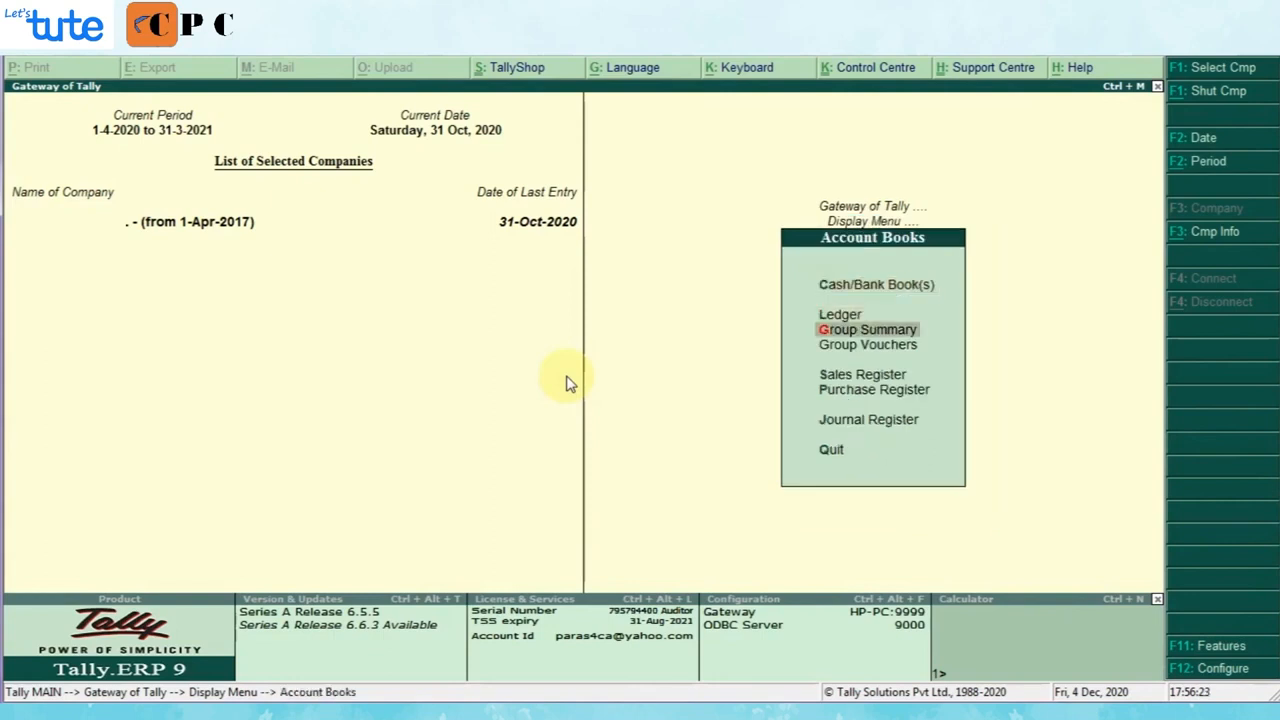
key("Escape")
key("Up")
Open the GSTR-1 report from the statutory GST reports.
key("Down")
key("Down")
key("Down")
key("Down")
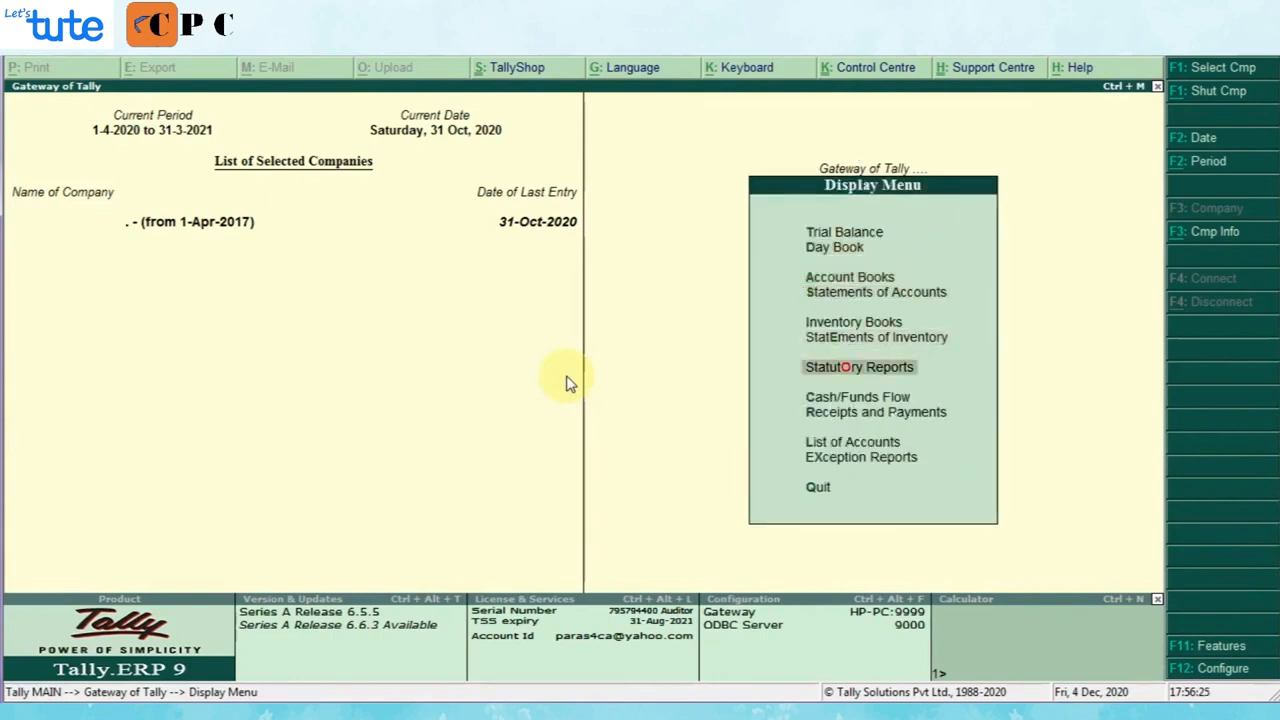
key("Return")
key("Return")
key("Down")
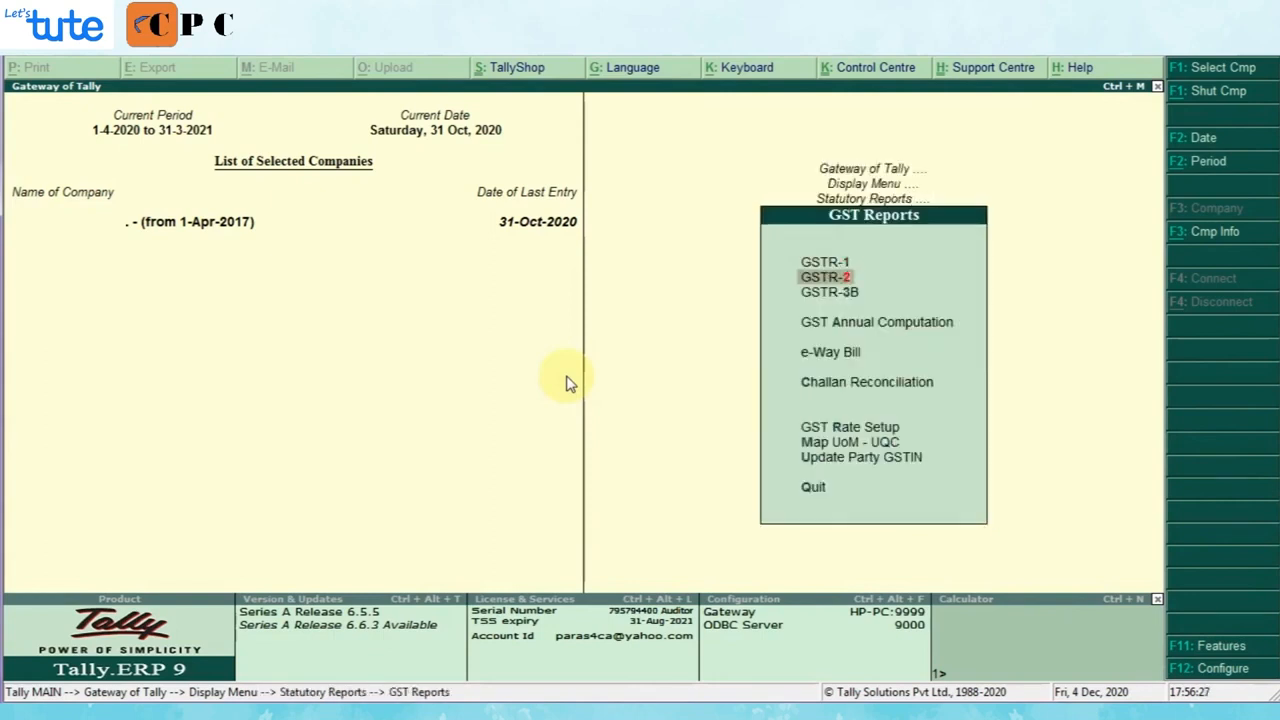
key("Up")
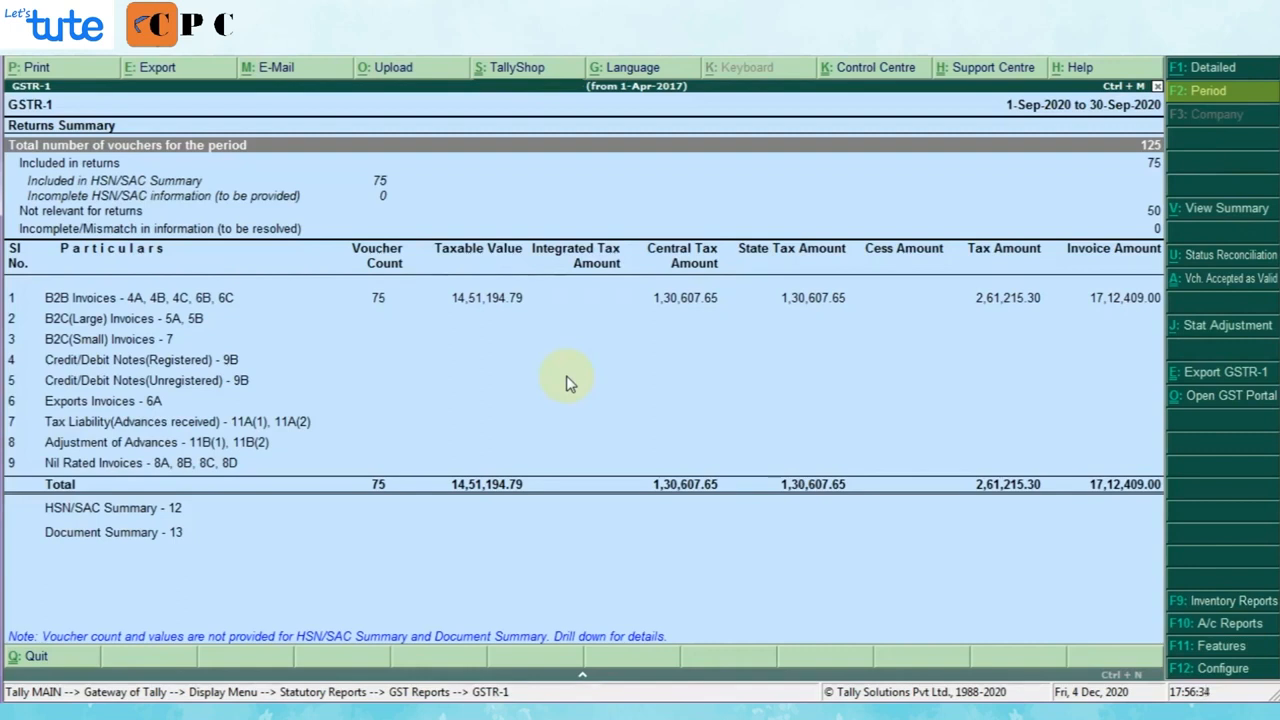
Set the GSTR-1 report period to 1-10-2020 through 31-10-2020.
key("F2")
type("1.10.")
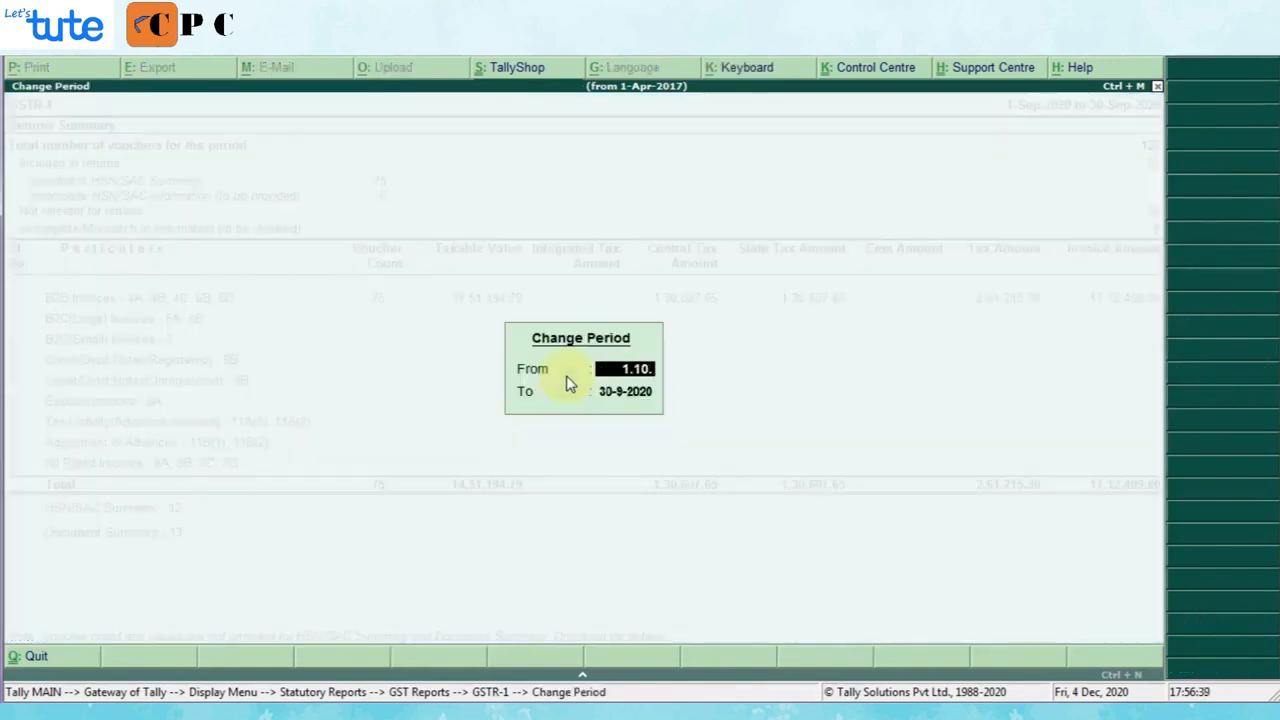
key("Return")
type("31.10.")
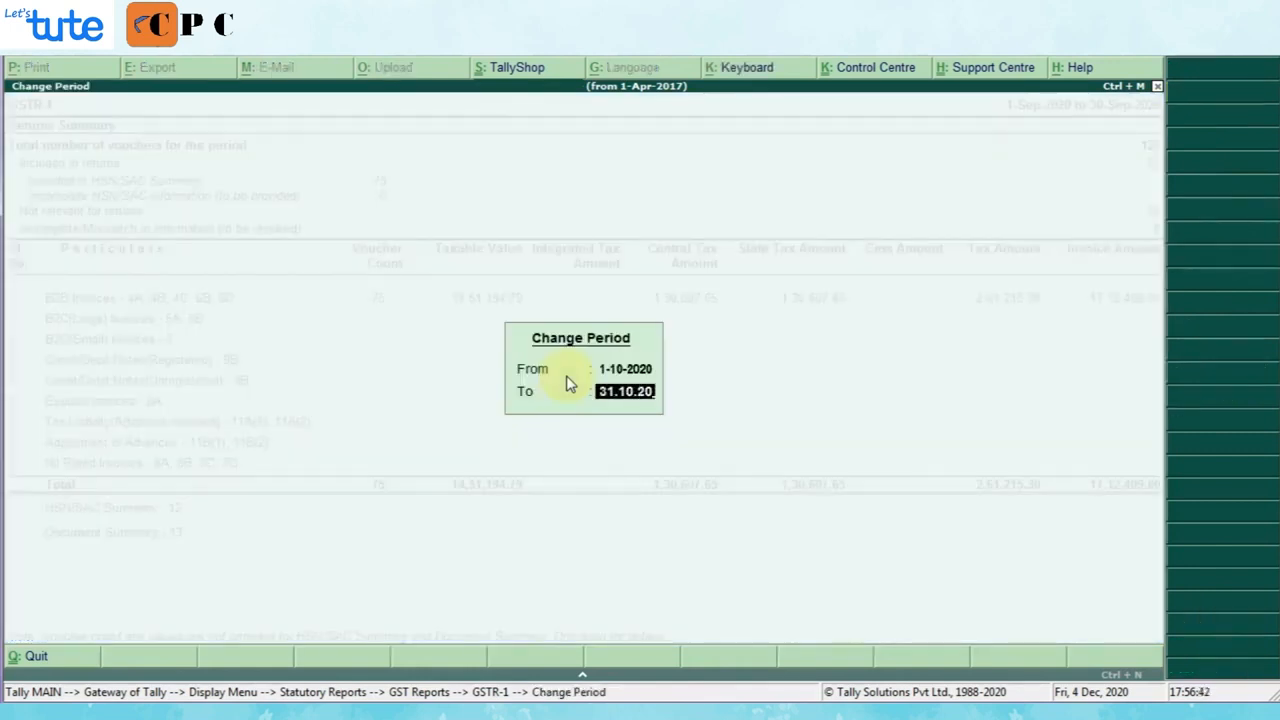
key("Return")
Open the HSN/SAC Summary of the GSTR-1 report and export it as an Excel spreadsheet.
key("Down")
key("Down")
key("Down")
key("Down")
key("Down")
key("Down")
key("Down")
key("Down")
key("Down")
key("Down")
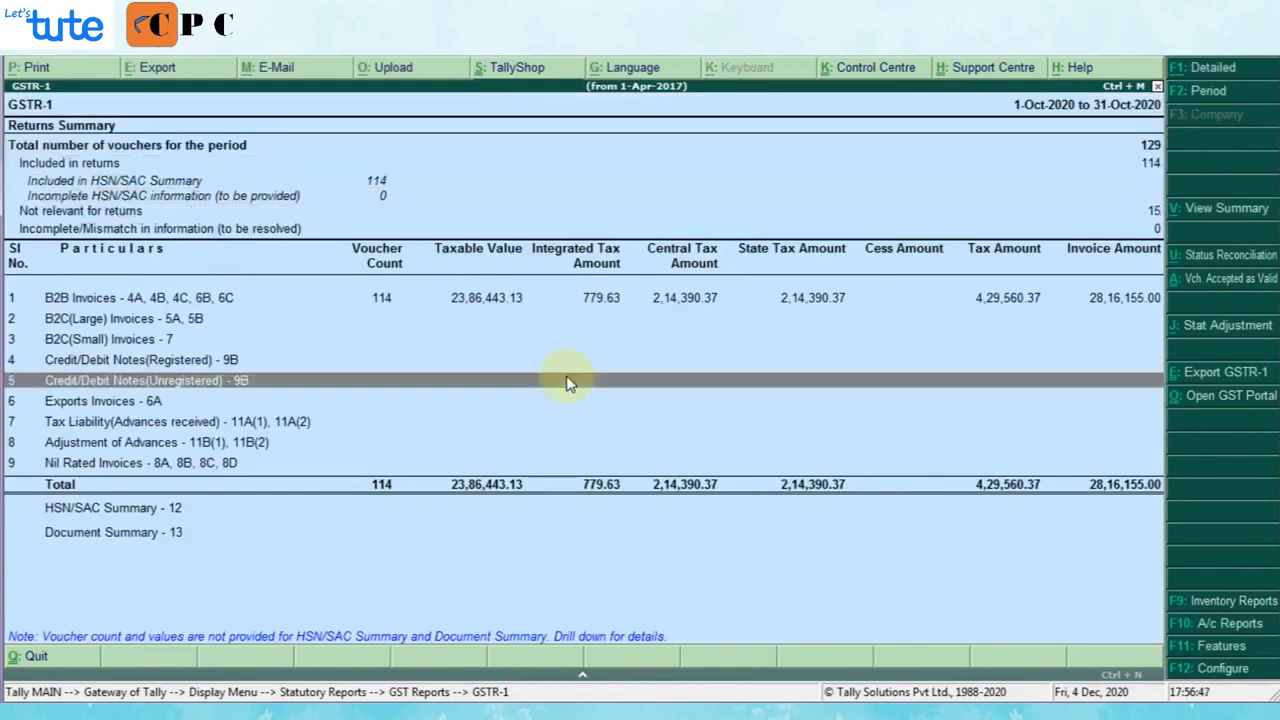
key("Down")
key("Down")
key("Down")
key("Down")
key("Down")
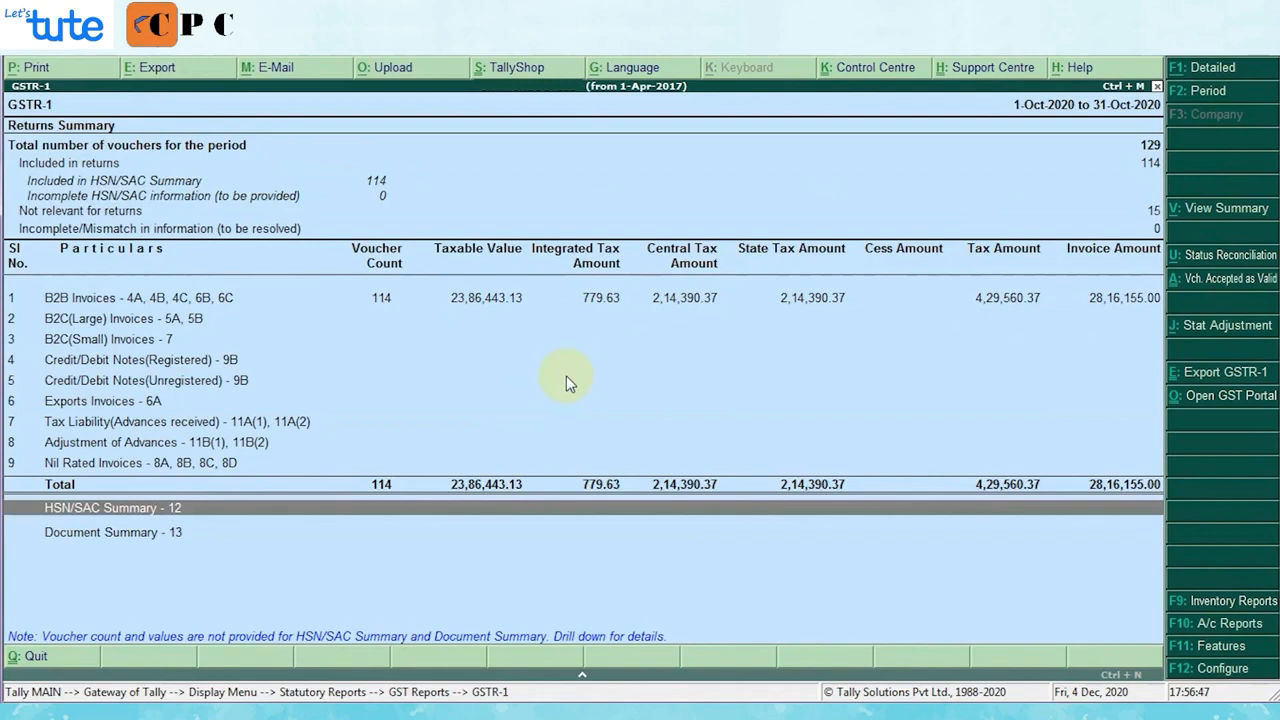
key("Return")
key("alt+e")
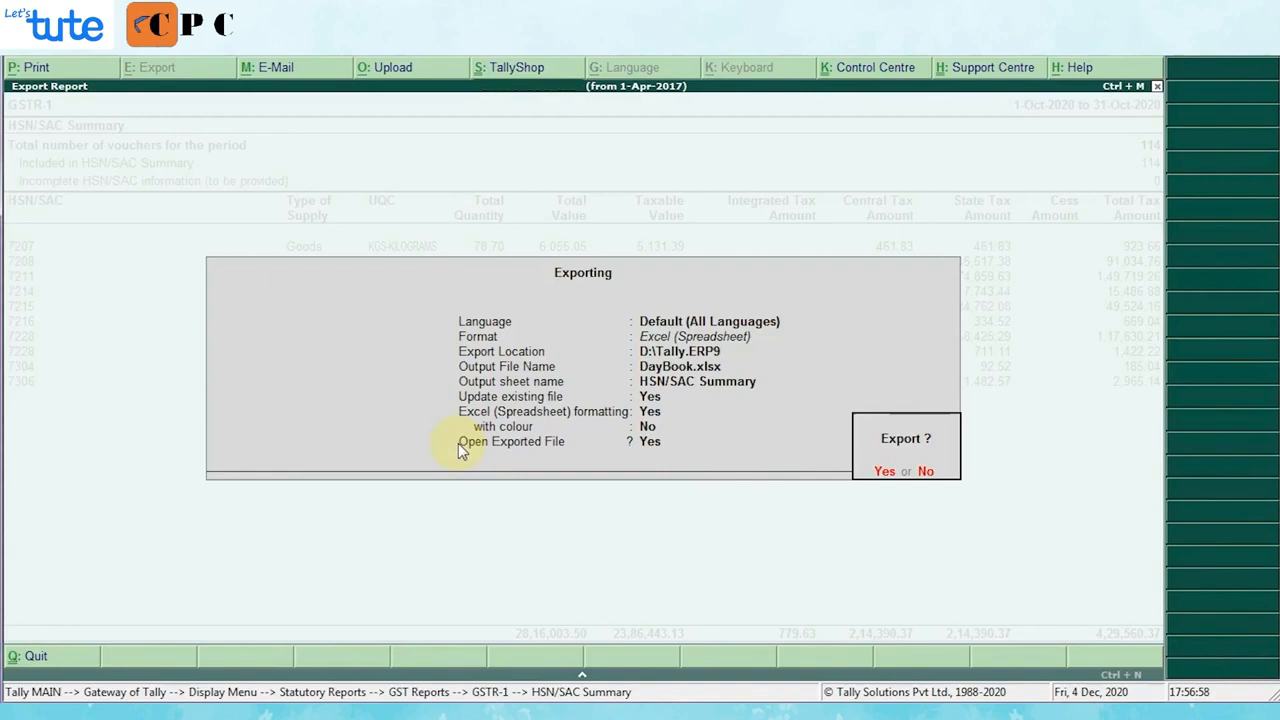
key("Return")
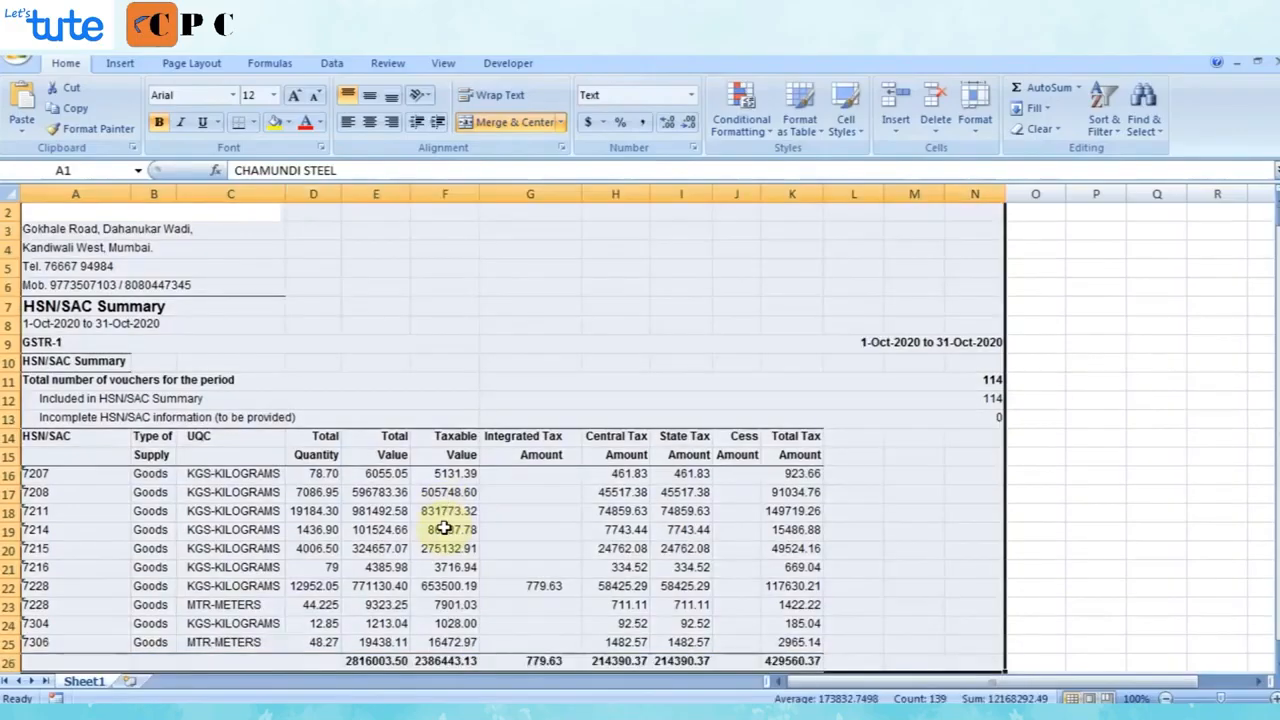
Copy the whole exported HSN/SAC summary into a new sheet of the sales register workbook and autofit its columns.
key("ctrl+c")
key("alt+Tab")
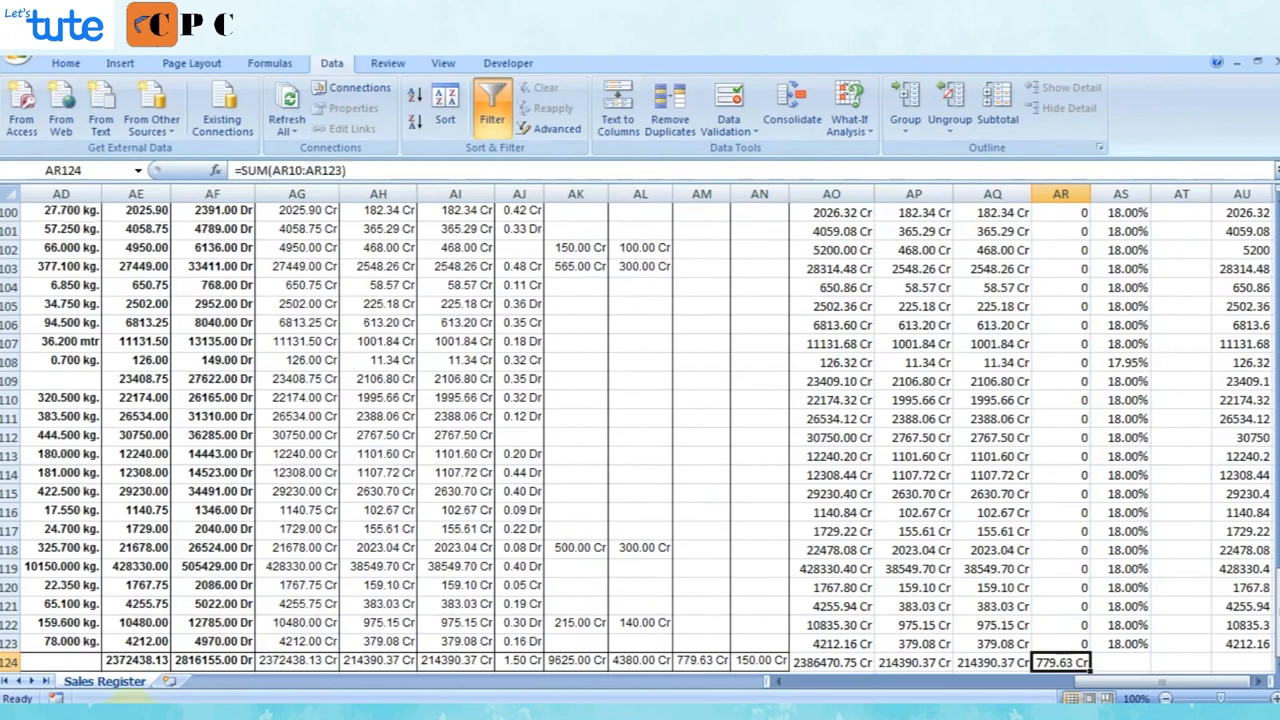
left_click(170, 680)
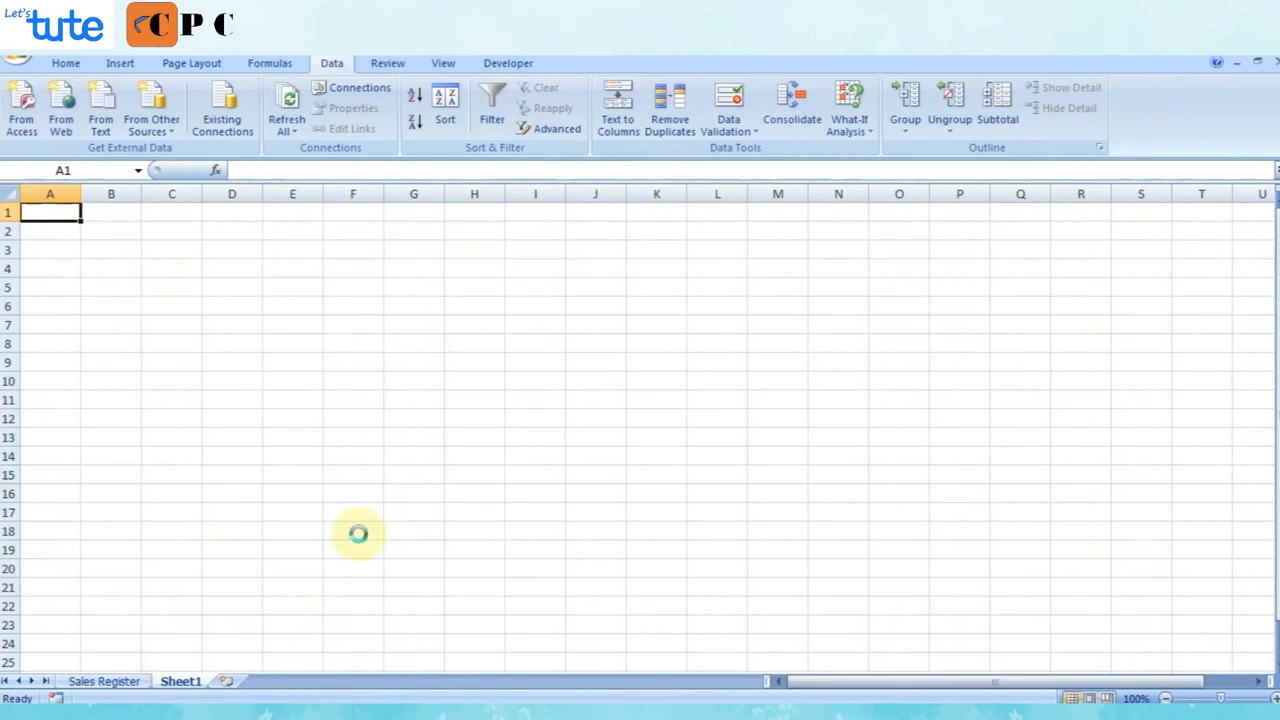
scroll(358, 533, "down", 4)
key("alt")
key("o")
key("c")
key("a")
key("Down")
key("Down")
key("Down")
key("Down")
key("Down")
key("Down")
key("Down")
key("Down")
key("Down")
key("Down")
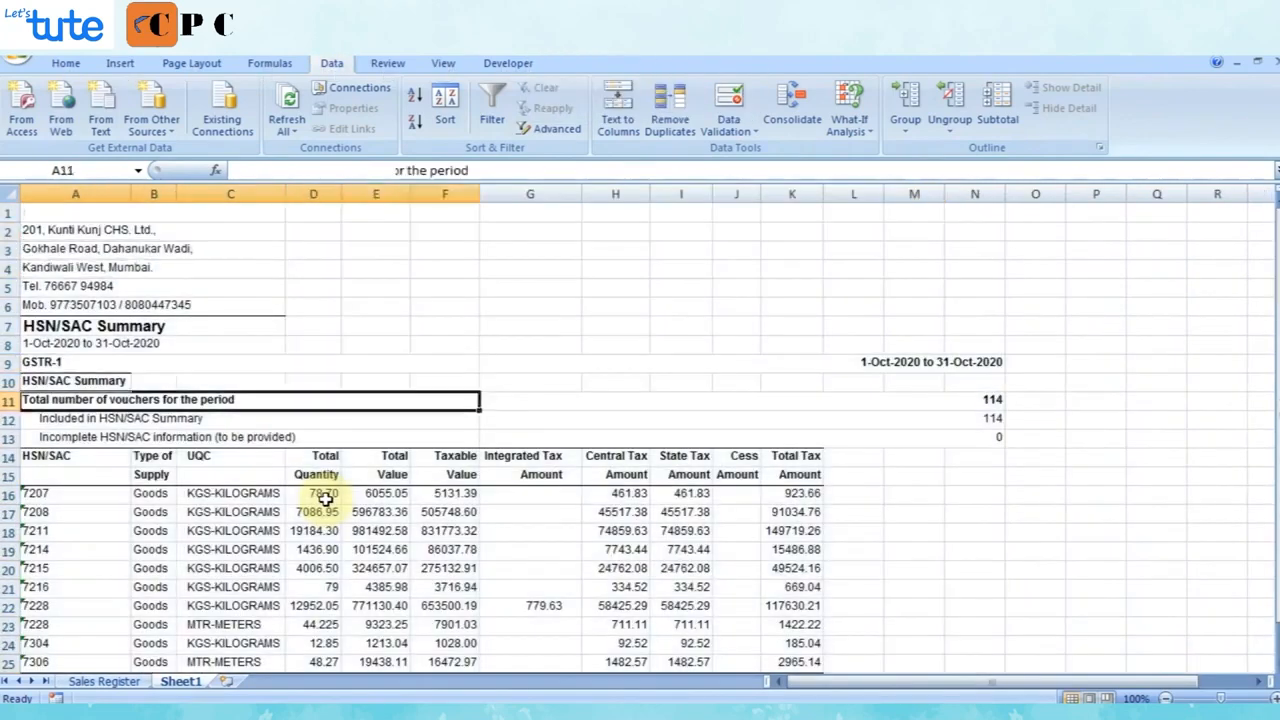
Close the exported HSN/SAC summary workbook without keeping the copied data on the clipboard.
key("alt+Tab")
key("alt+space")
key("c")
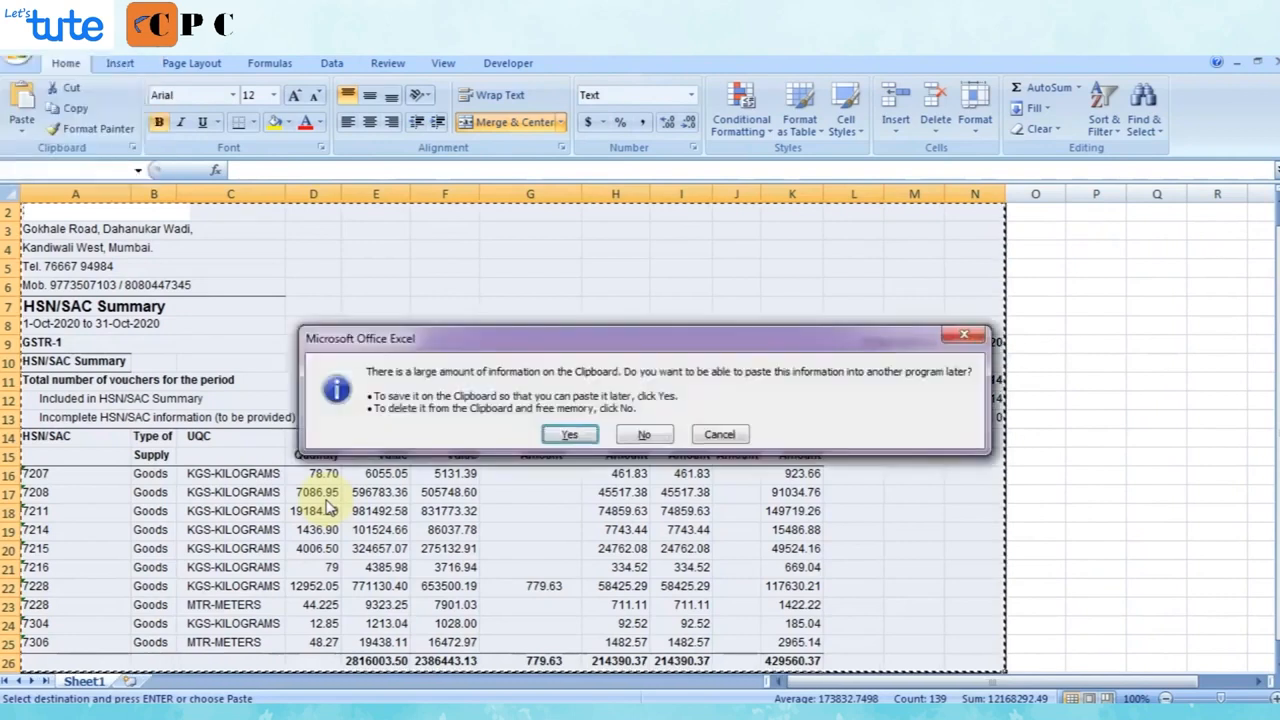
key("n")
Look over the rows and column headings of the HSN/SAC summary table in Sheet1.
key("Down")
key("Down")
key("Down")
key("Down")
key("Down")
key("Down")
key("Down")
key("Down")
key("Down")
key("ctrl+Up")
key("ctrl+Down")
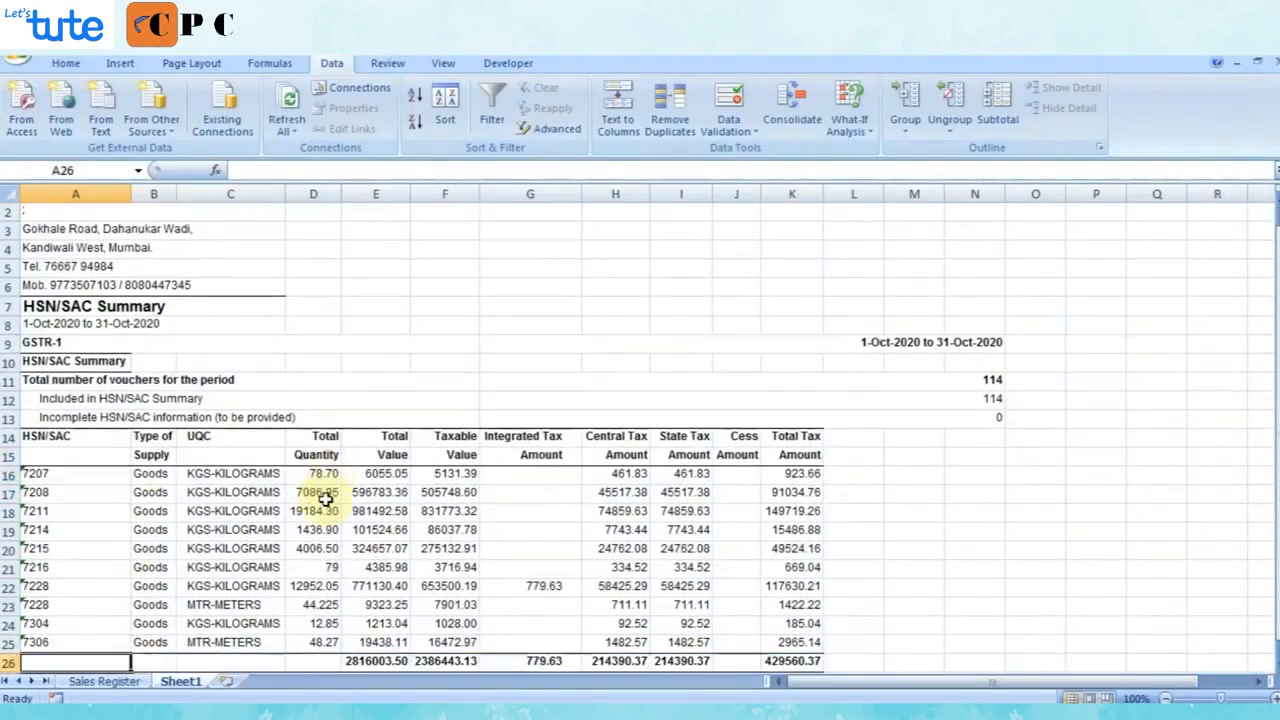
key("Right")
key("Right")
key("Up")
key("Up")
key("Right")
key("Right")
key("ctrl+Up")
key("Down")
Copy the HSN codes in A16:A25 of Sheet1 and switch to the GSTR1 Excel workbook template.
key("alt+Tab")
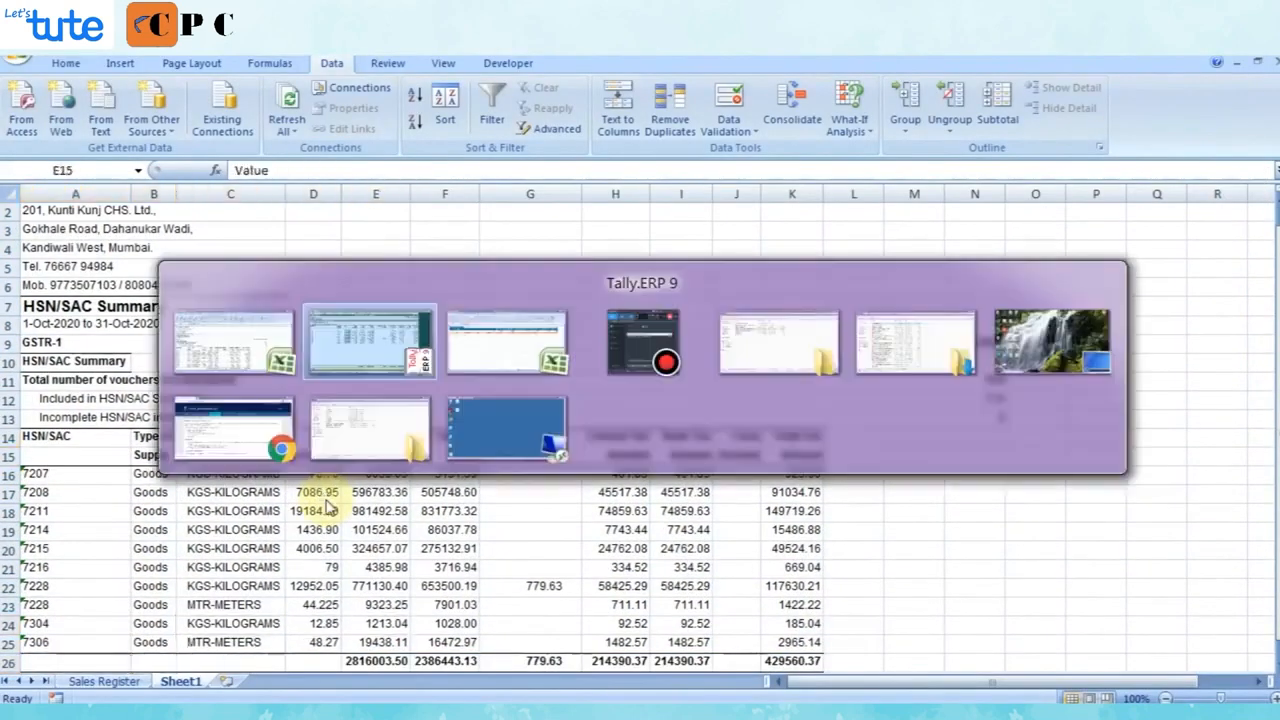
key("alt+Tab")
key("alt+Tab")
key("Left")
key("Left")
key("Left")
key("Left")
key("Down")
key("ctrl+shift+Down")
key("ctrl+c")
key("alt+Tab")
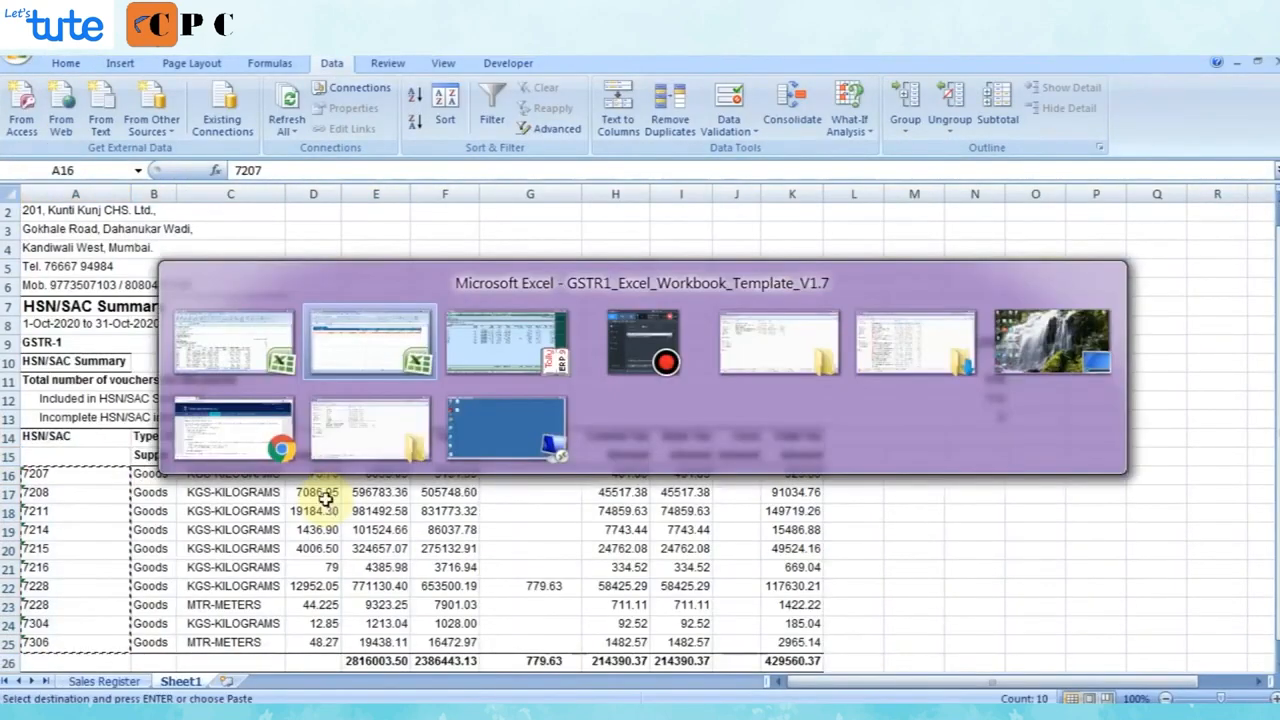
key("Menu")
key("Down")
key("Down")
key("Down")
key("Down")
key("Return")
key("Escape")
Paste the copied codes into the HSN column of the hsn sheet, starting at A5.
key("Menu")
key("Down")
key("Down")
key("Down")
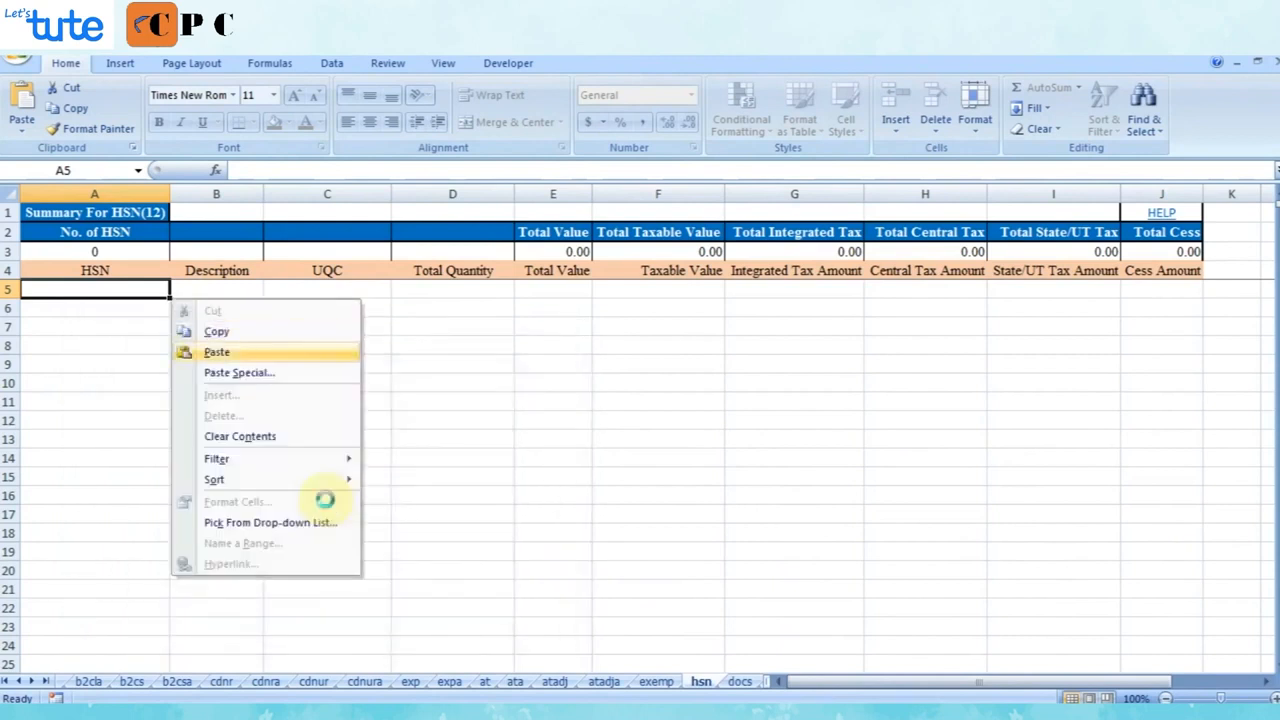
key("Return")
key("Right")
key("alt+Tab")
key("Right")
key("ctrl+shift+Down")
key("ctrl+c")
key("alt+Tab")
key("Right")
key("Right")
key("Left")
key("Left")
Copy the UQC entries in C16:C25 of Sheet1 into the UQC column of the hsn sheet, starting at C5.
key("alt+Tab")
key("Right")
key("ctrl+shift+Down")
key("ctrl+c")
key("alt+Tab")
key("alt+Tab")
key("ctrl+c")
key("alt+Tab")
key("Right")
key("Menu")
key("p")
key("Right")
key("Left")
Copy the total quantities in D16:D25 of Sheet1 into the Total Quantity column of the hsn sheet, starting at D5.
key("alt+Tab")
key("Right")
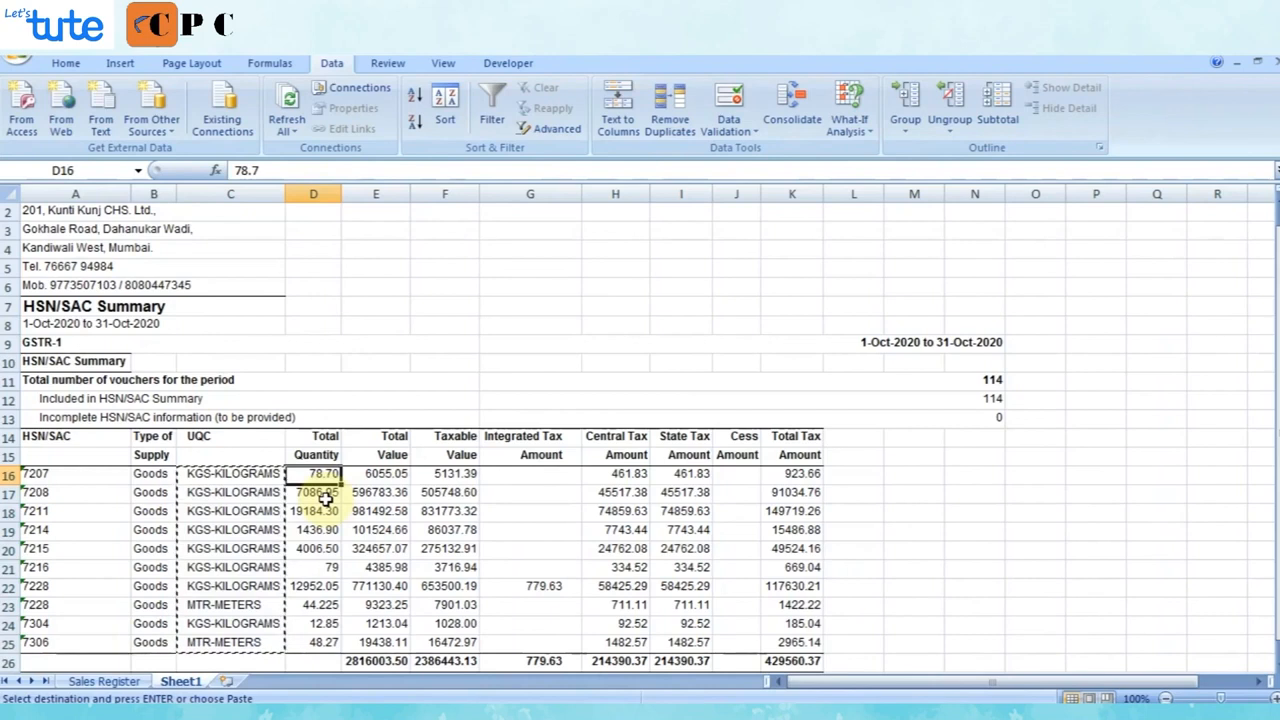
key("shift+Down")
key("shift+Down")
key("shift+Down")
key("shift+Down")
key("shift+Down")
key("shift+Down")
key("shift+Down")
key("shift+Down")
key("shift+Down")
key("ctrl+c")
key("alt+Tab")
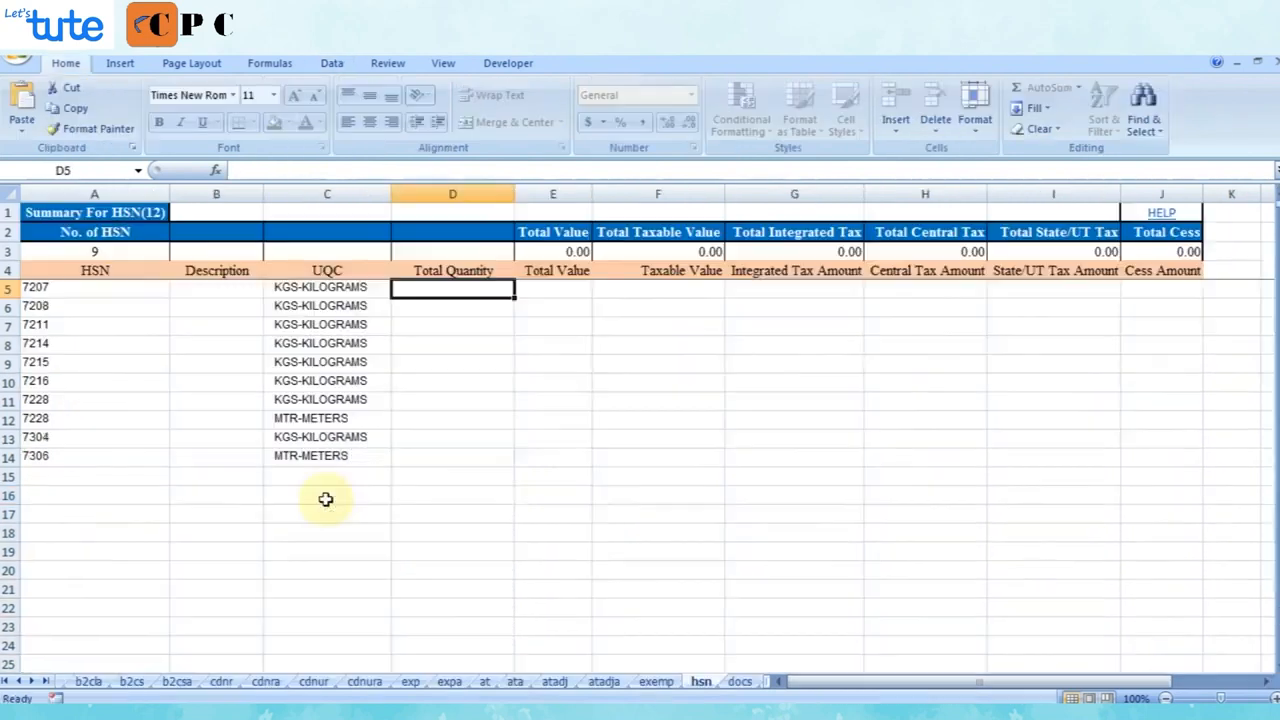
key("shift+F10")
key("Down")
key("Return")
key("Right")
Copy the total values in E16:E25 of Sheet1 in the Sales Oct 20 workbook and return to the GSTR1 template.
key("alt+Tab")
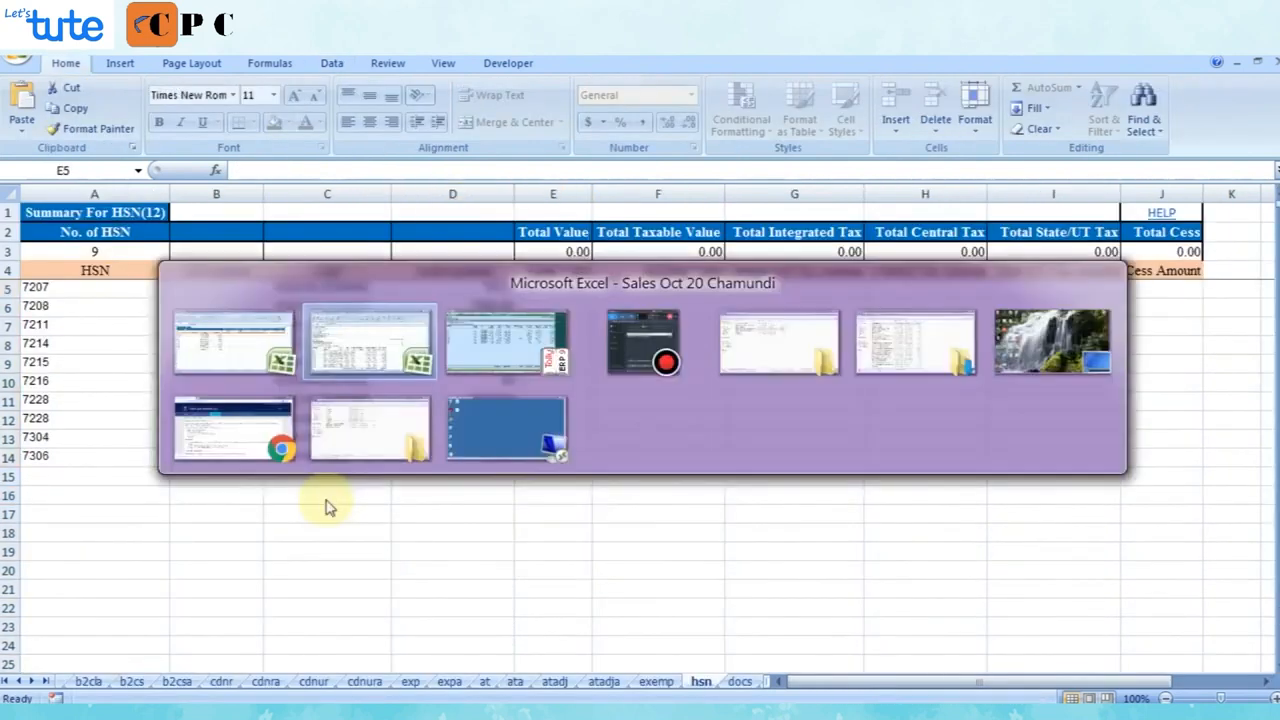
key("Right")
key("shift+Down")
key("shift+Down")
key("shift+Down")
key("shift+Down")
key("shift+Down")
key("shift+Down")
key("shift+Down")
key("shift+Down")
key("shift+Down")
key("ctrl+c")
key("alt+Tab")
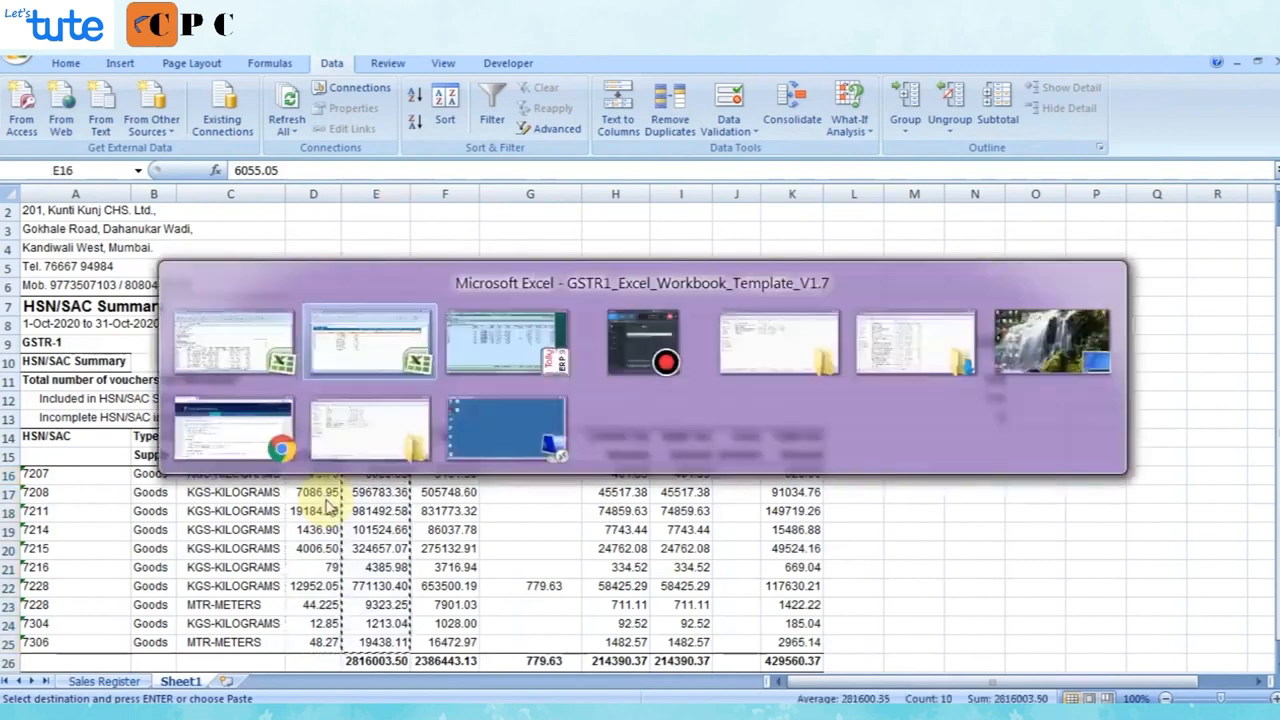
Paste the copied totals into the Total Value column of the hsn sheet, starting at E5.
key("shift+F10")
key("Down")
key("Down")
key("Return")
key("Right")
key("Right")
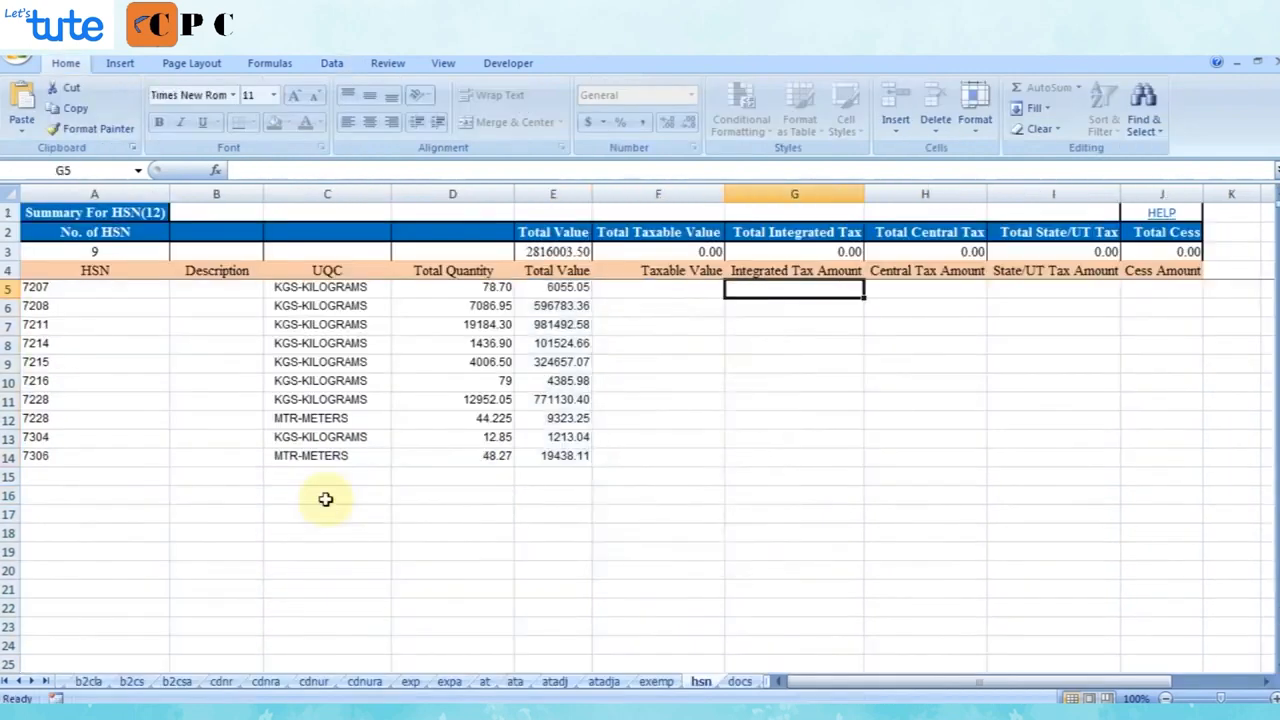
Copy the taxable, integrated, central and state tax amounts in F16:I25 of Sheet1.
key("alt+Tab")
key("Right")
key("shift+Down")
key("shift+Down")
key("shift+Down")
key("shift+Down")
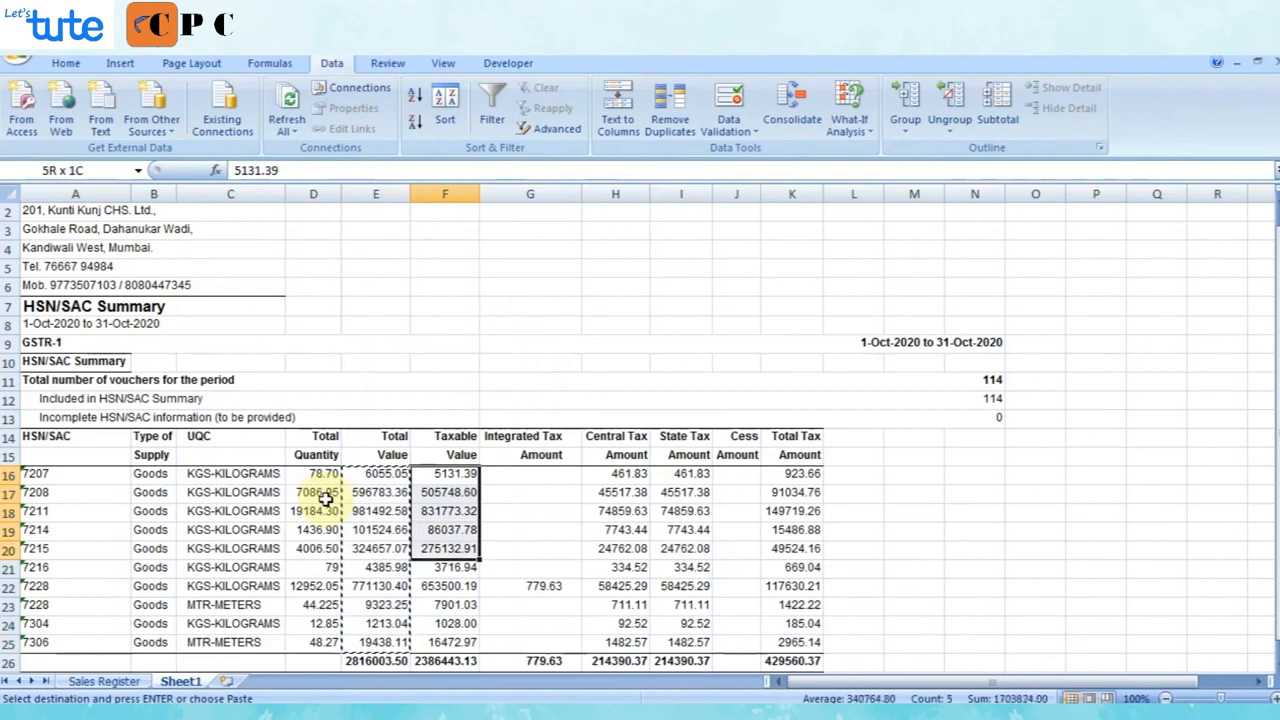
key("shift+Down")
key("shift+Down")
key("shift+Down")
key("shift+Down")
key("shift+Down")
key("shift+Right")
key("shift+Right")
key("shift+Right")
key("ctrl+c")
key("alt+Tab")
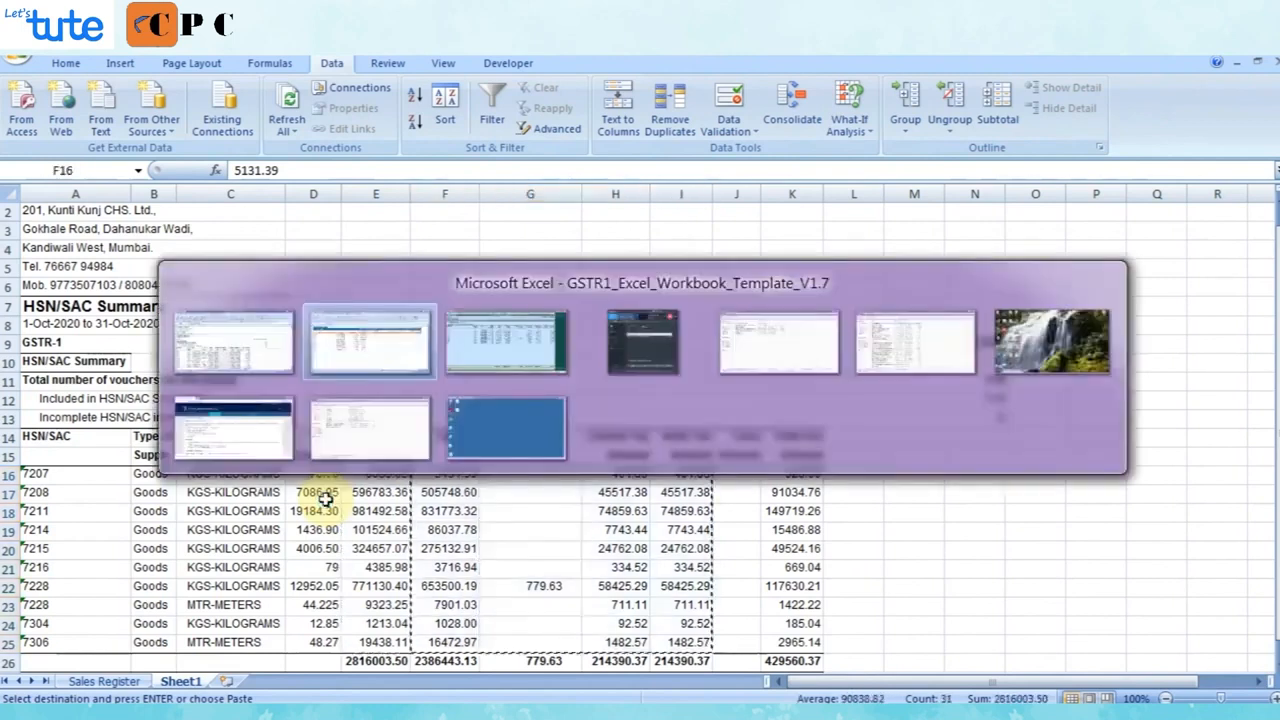
Paste the copied taxable value and tax amounts into the hsn sheet of the GSTR1 template, starting at F5.
key("alt+Tab")
key("alt+Tab")
key("Left")
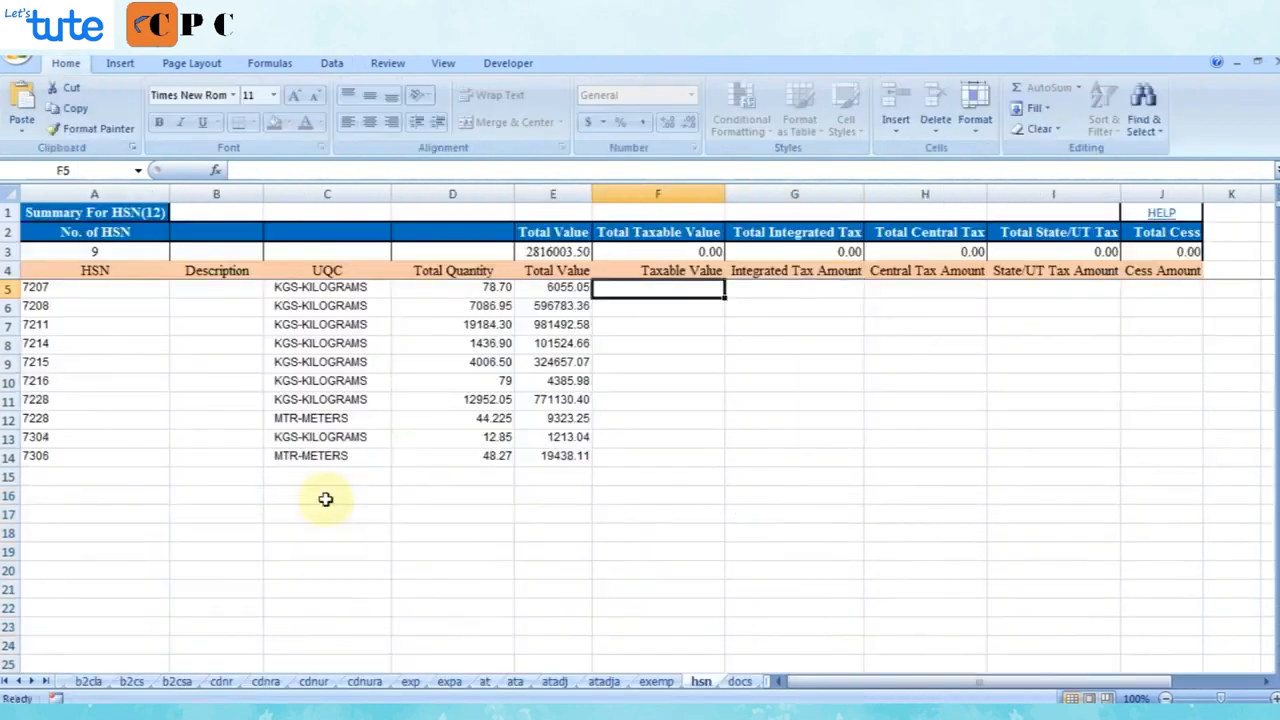
key("Menu")
key("Down")
key("Down")
key("Down")
key("Return")
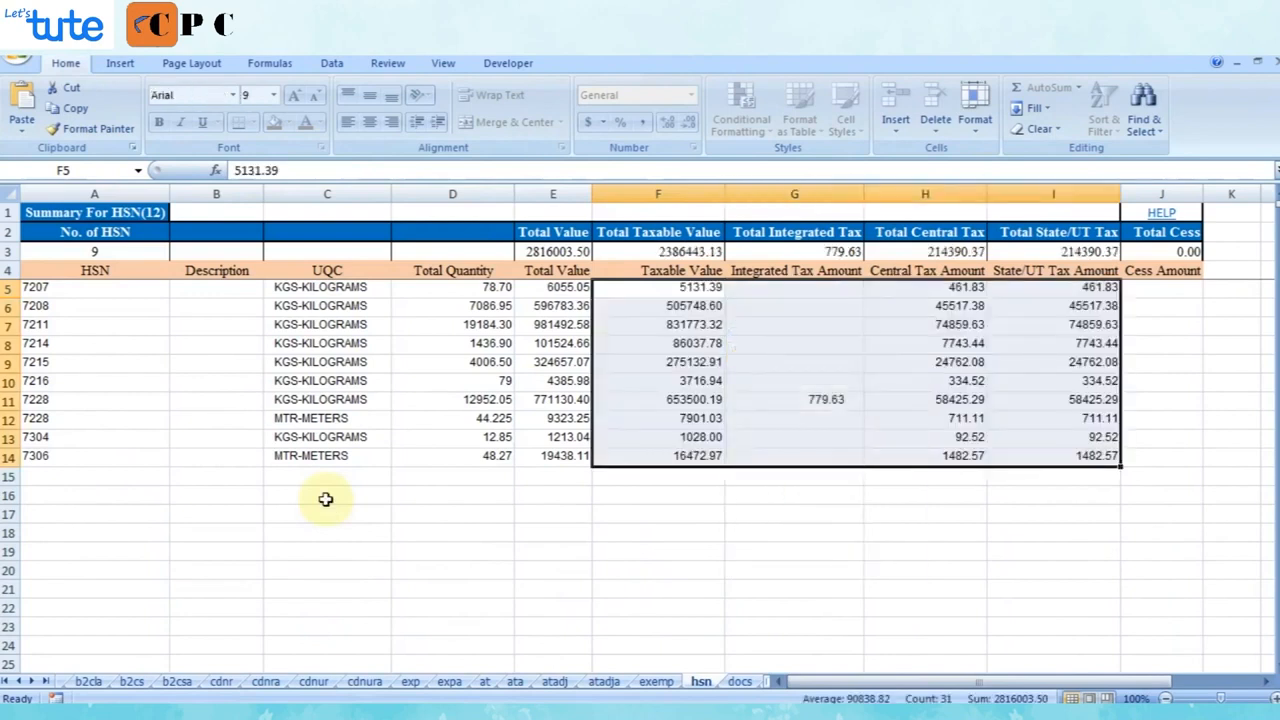
Open the docs sheet of the GSTR1 template.
key("Right")
key("Right")
key("ctrl+Page_Down")
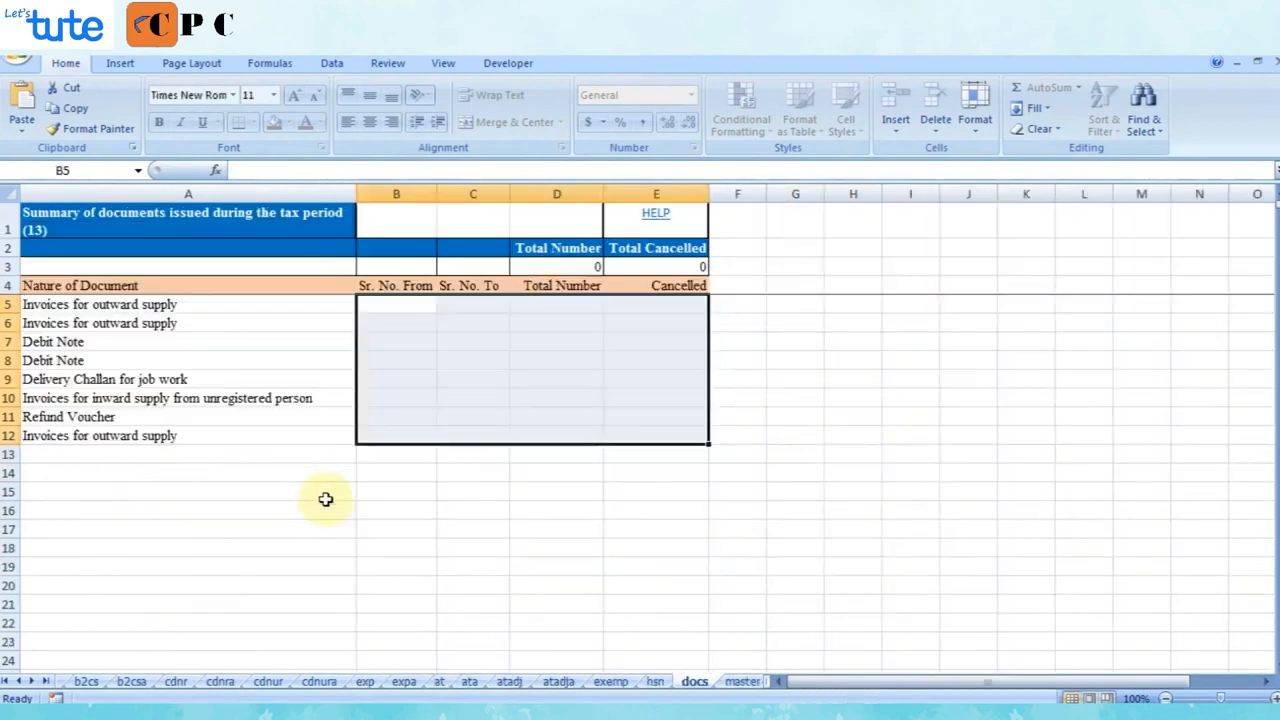
Rename Sheet1 of the Sales Oct 20 workbook as HSN.
key("alt+Tab")
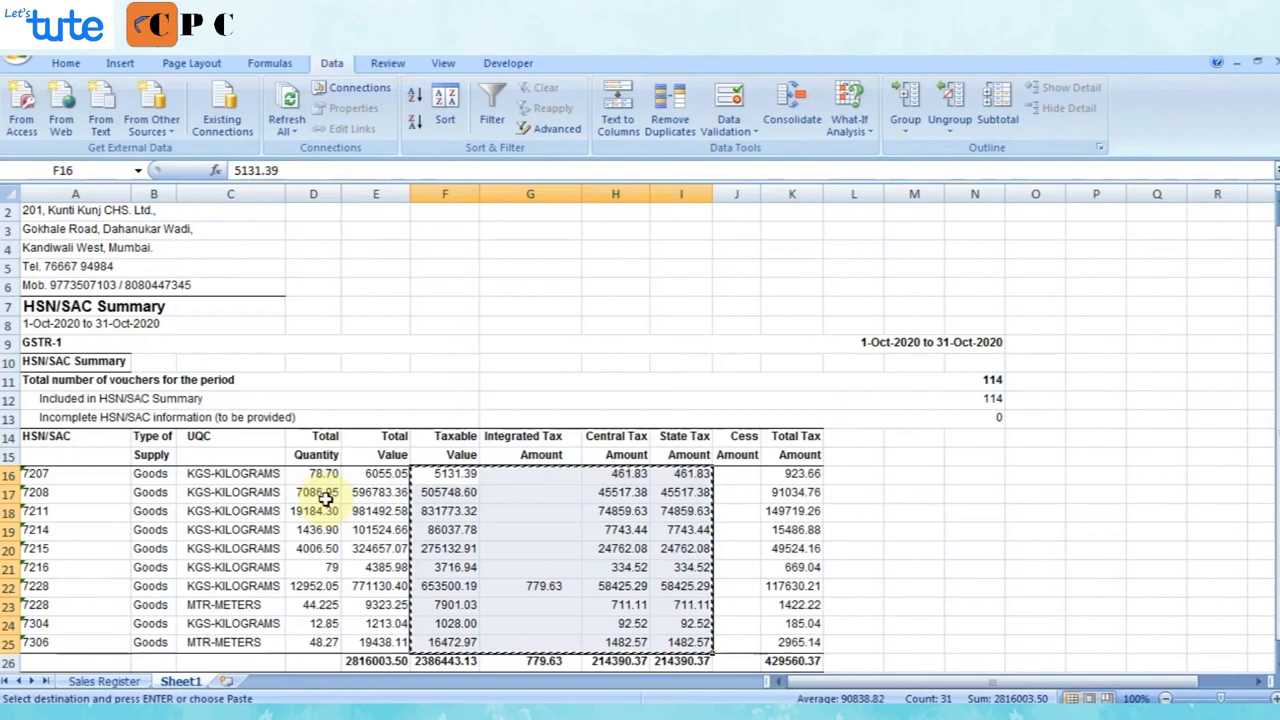
key("alt+space")
key("Escape")
double_click(184, 683)
type("HSN")
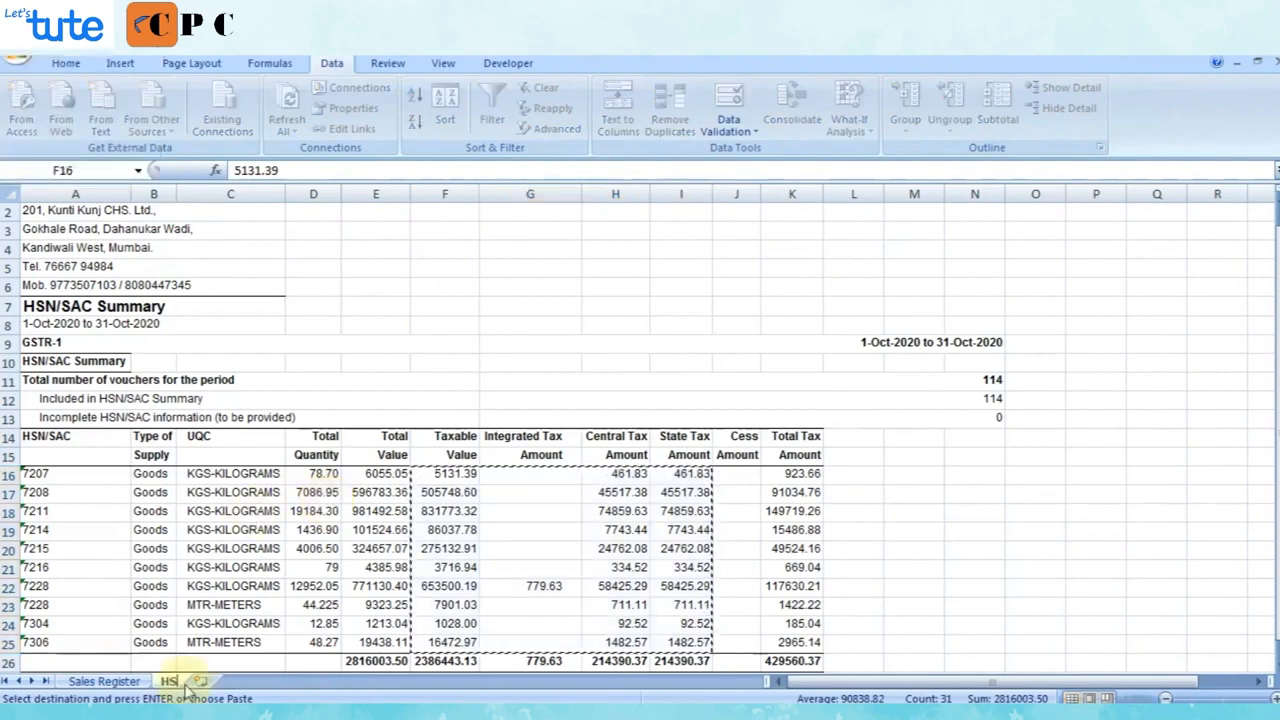
key("Return")
Switch to Tally and open the Document Summary - 13 of the GSTR-1 report.
key("alt+Tab")
key("alt+Tab")
key("Escape")
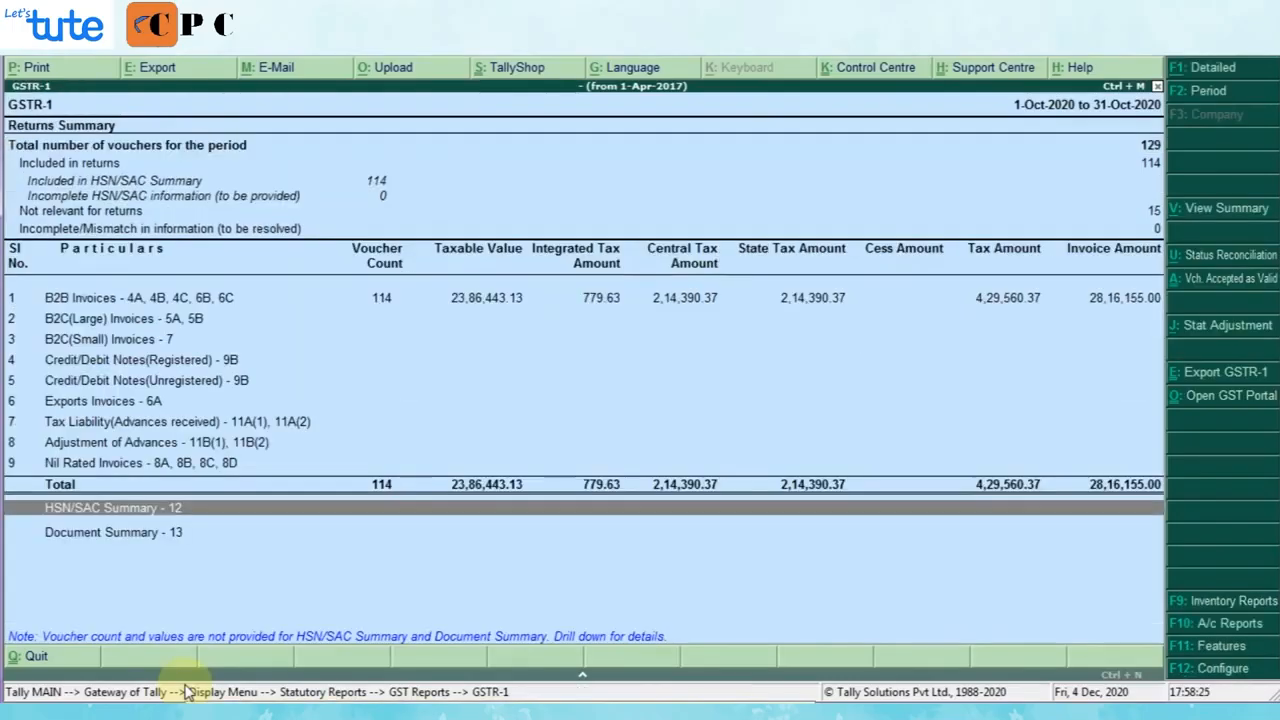
key("Down")
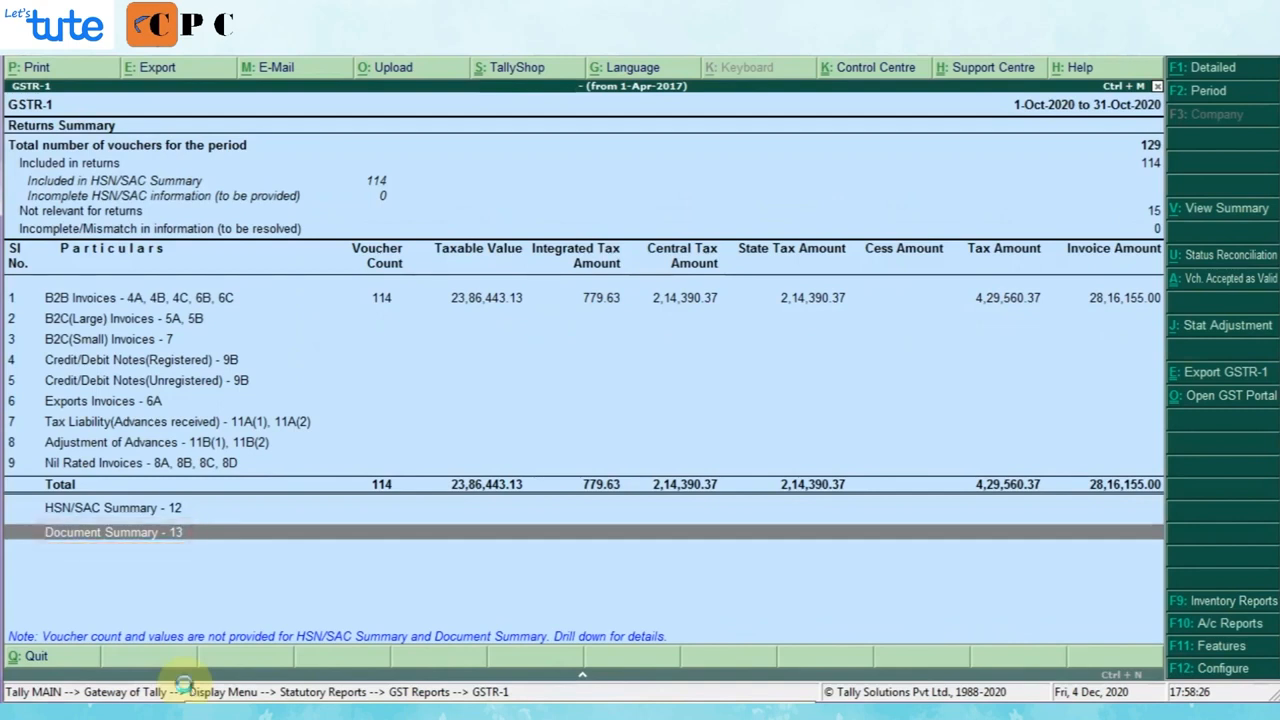
key("Return")
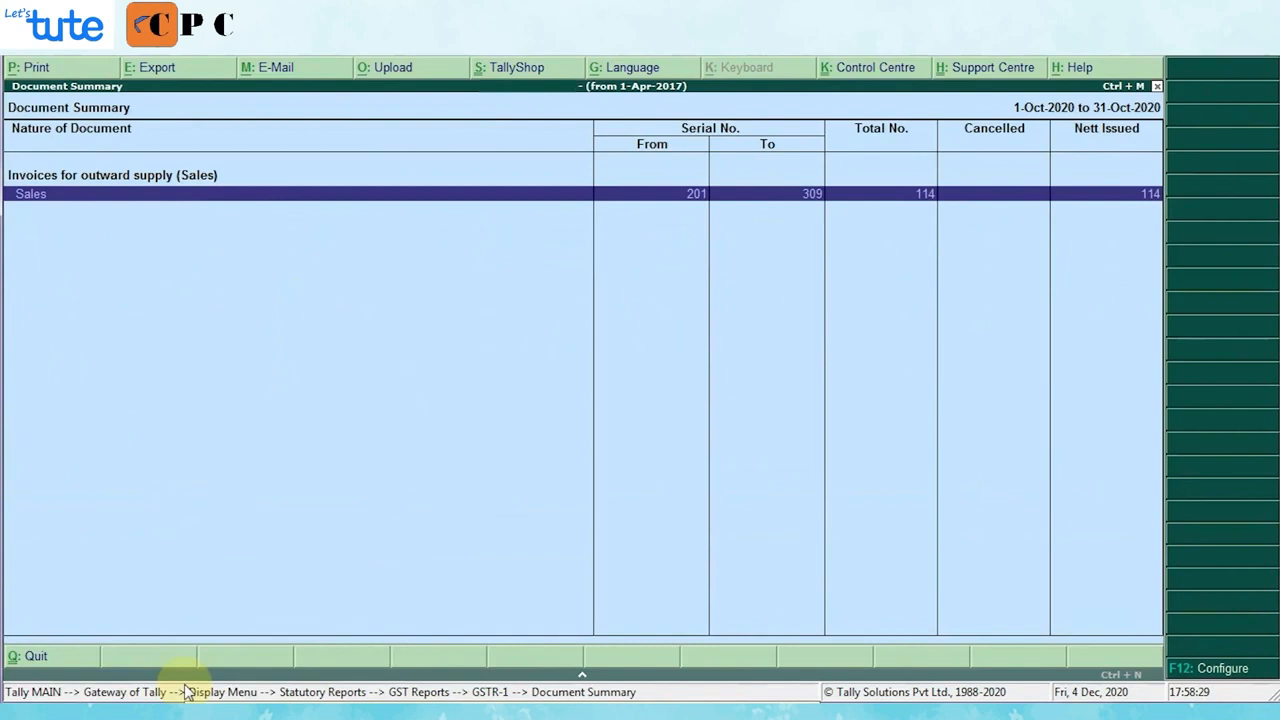
In row 5 of the docs sheet, enter Sr. No. From 201, Sr. No. To 309 and Total Number 114.
key("alt+Tab")
type("201")
key("Return")
key("Up")
key("Right")
type("301")
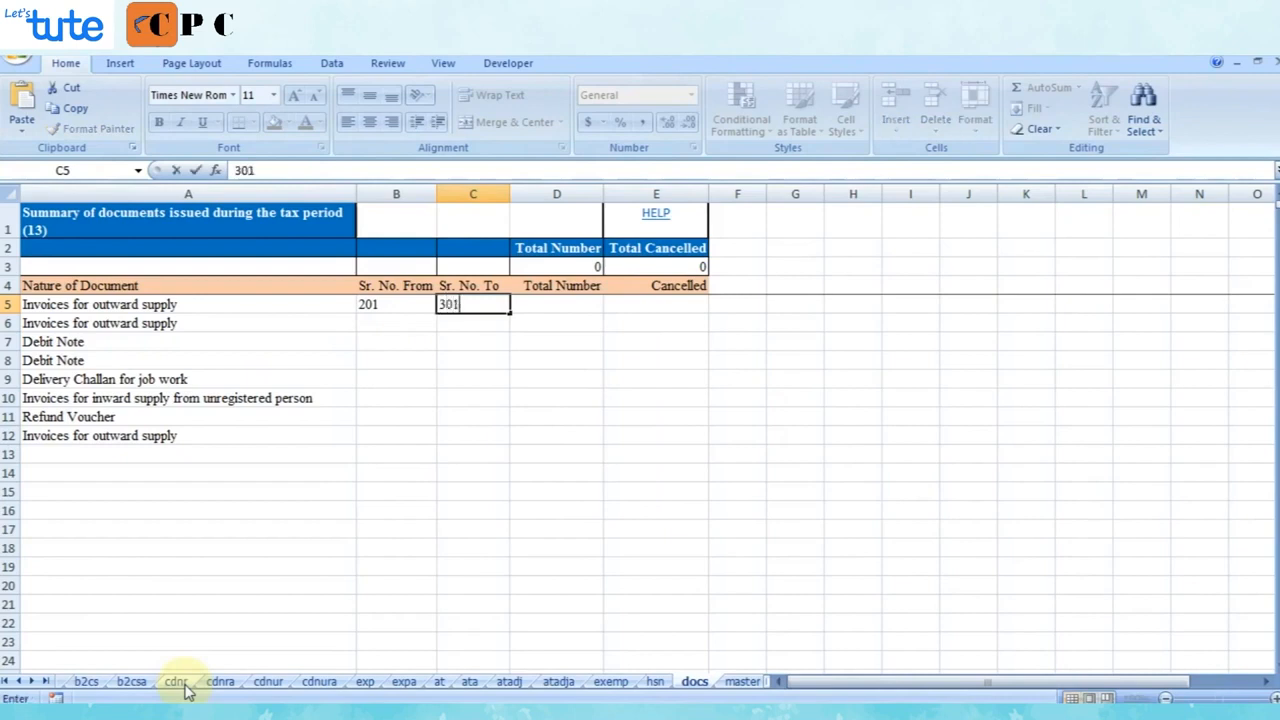
type("9")
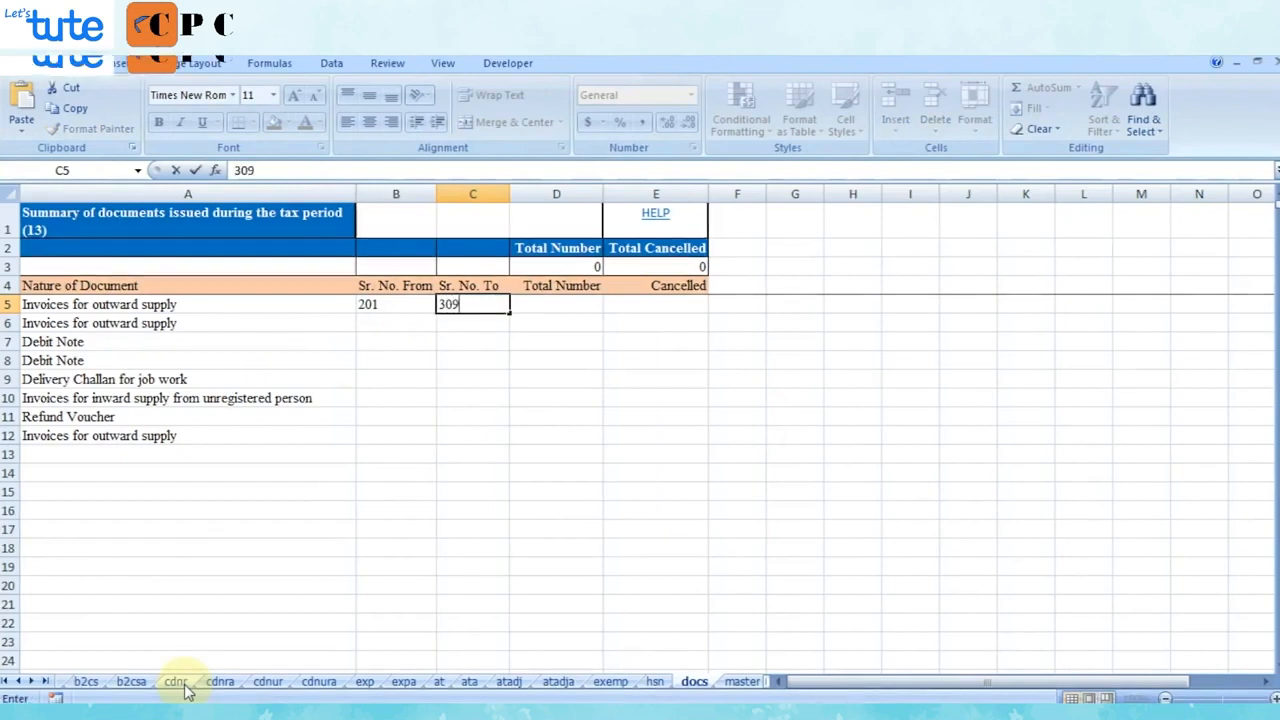
key("Tab")
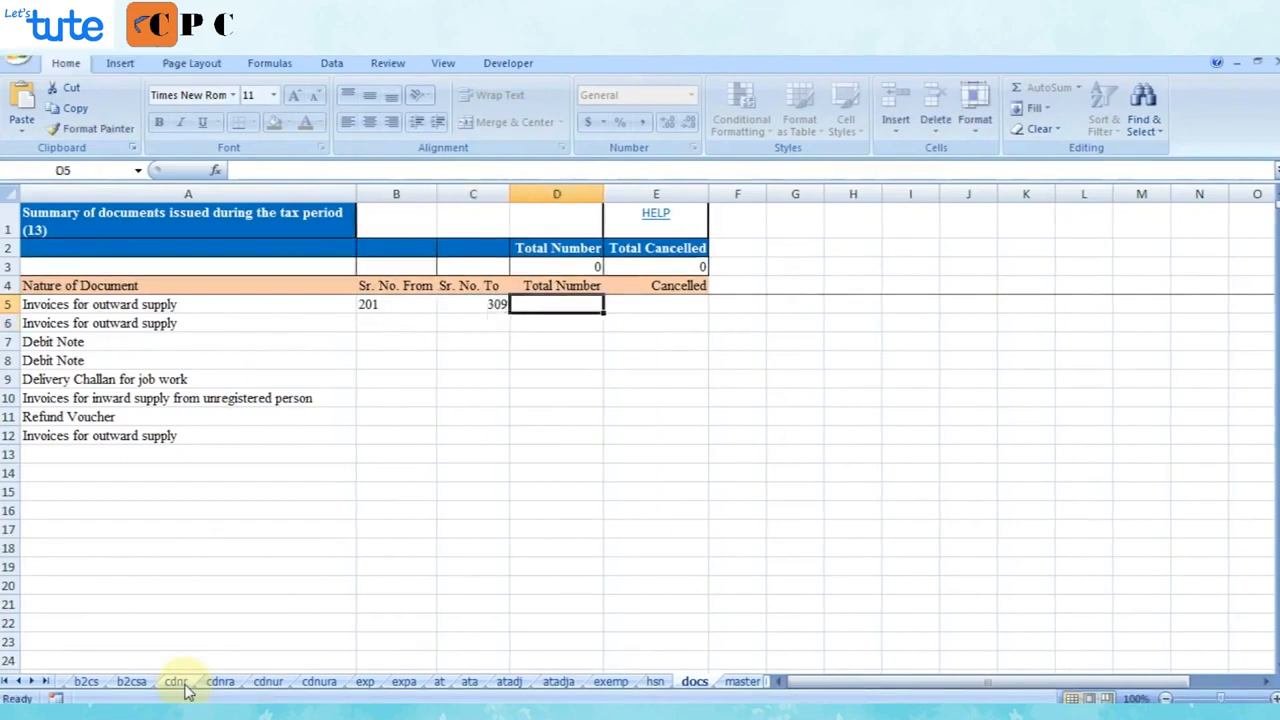
key("alt+Tab")
key("alt+Tab")
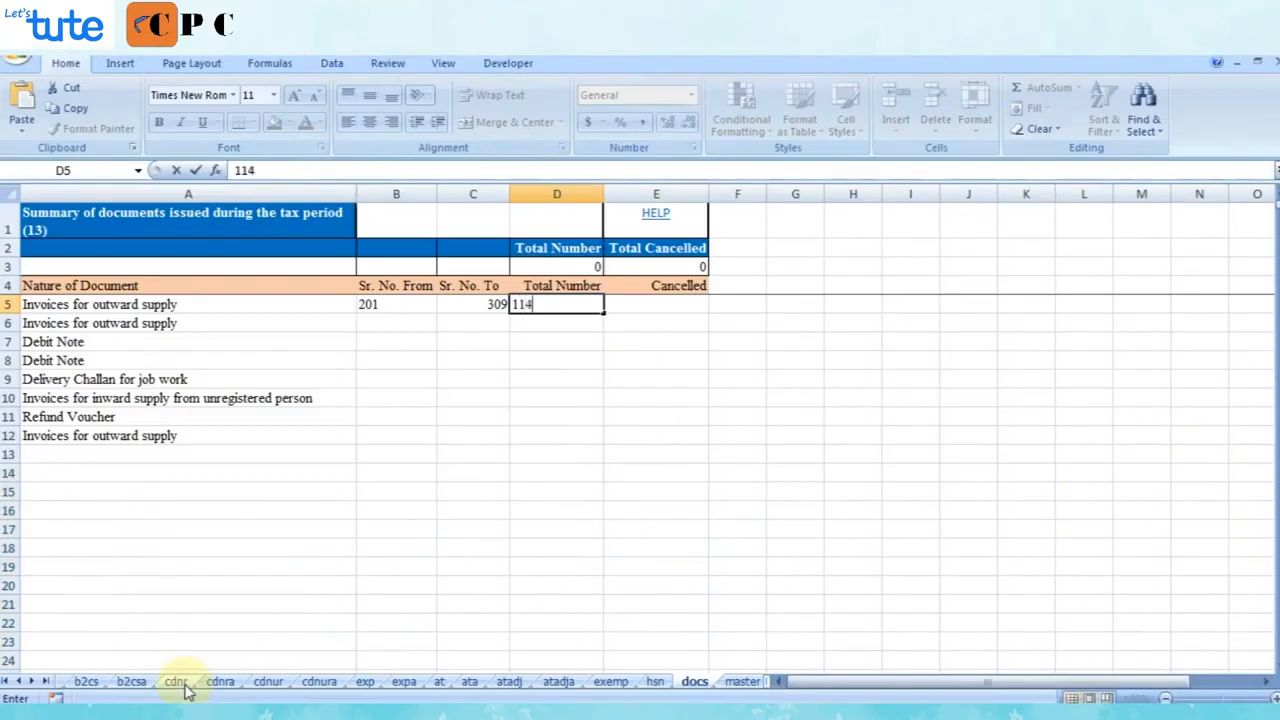
key("Return")
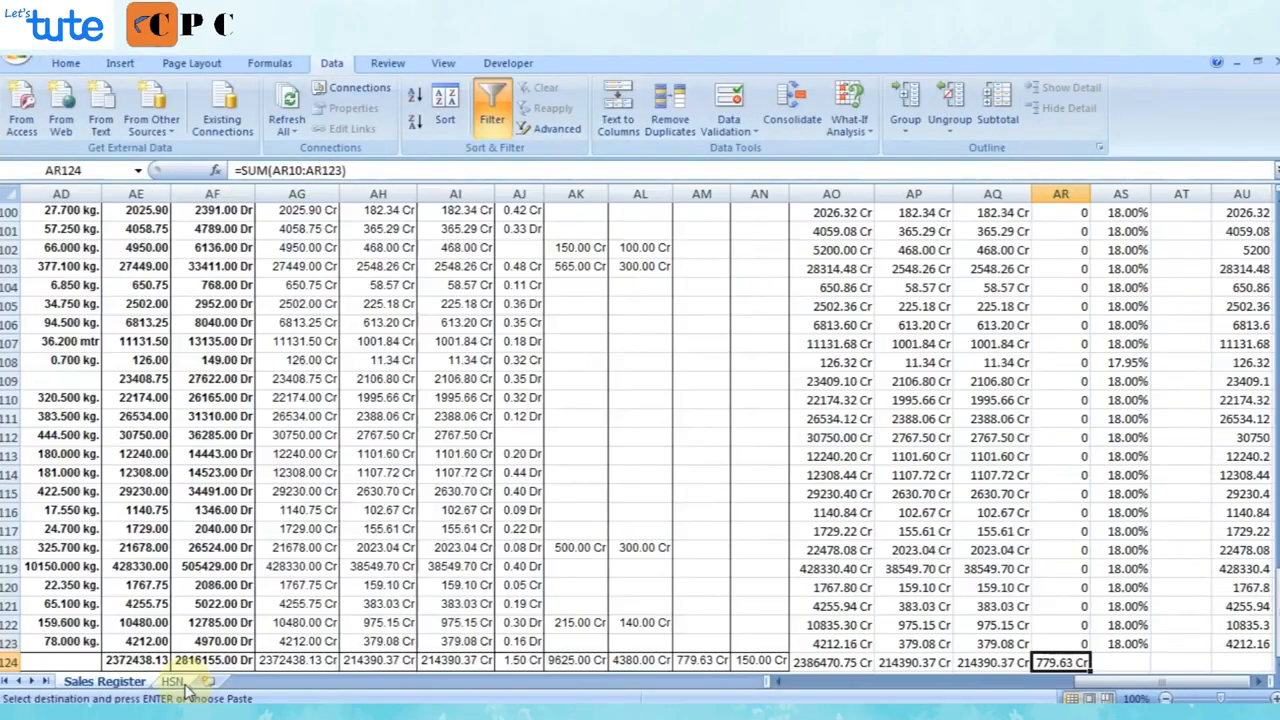
Examine the voucher number series listed in the filter of the Sales Register's Voucher No. column.
key("ctrl+Up")
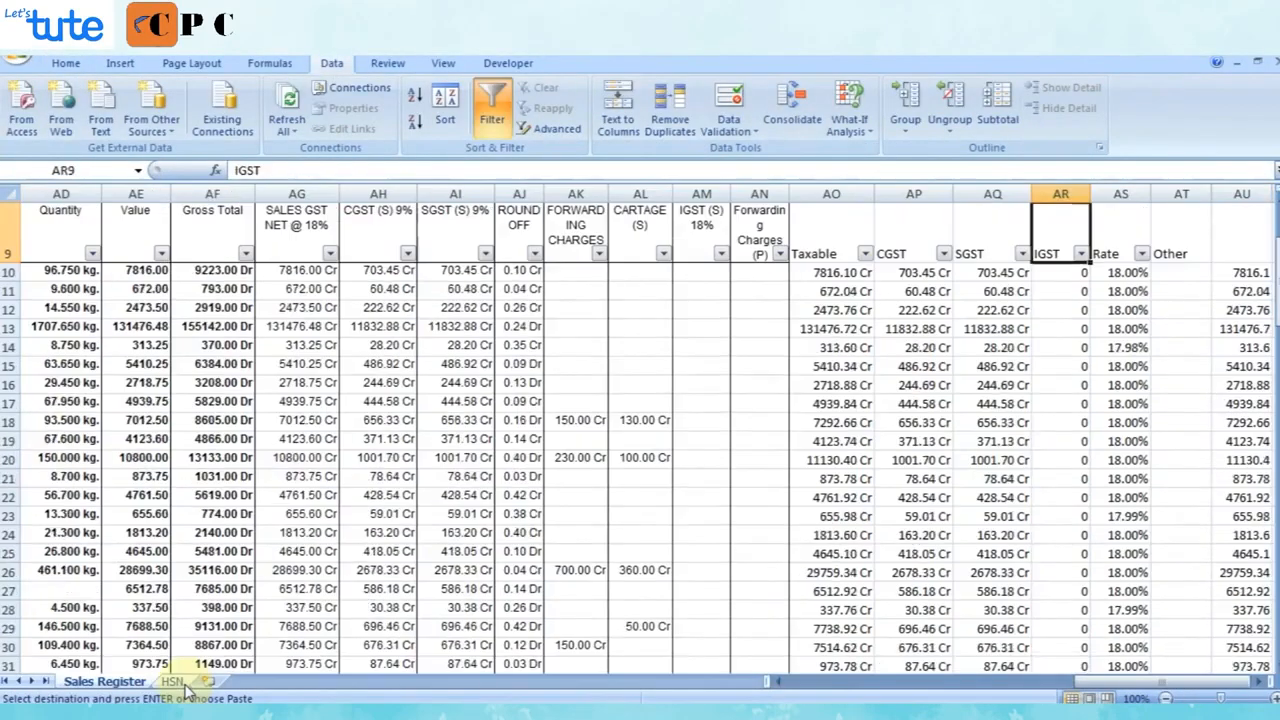
key("Down")
key("ctrl+shift+Down")
key("shift+Up")
key("ctrl+Up")
key("ctrl+Left")
key("Right")
key("Right")
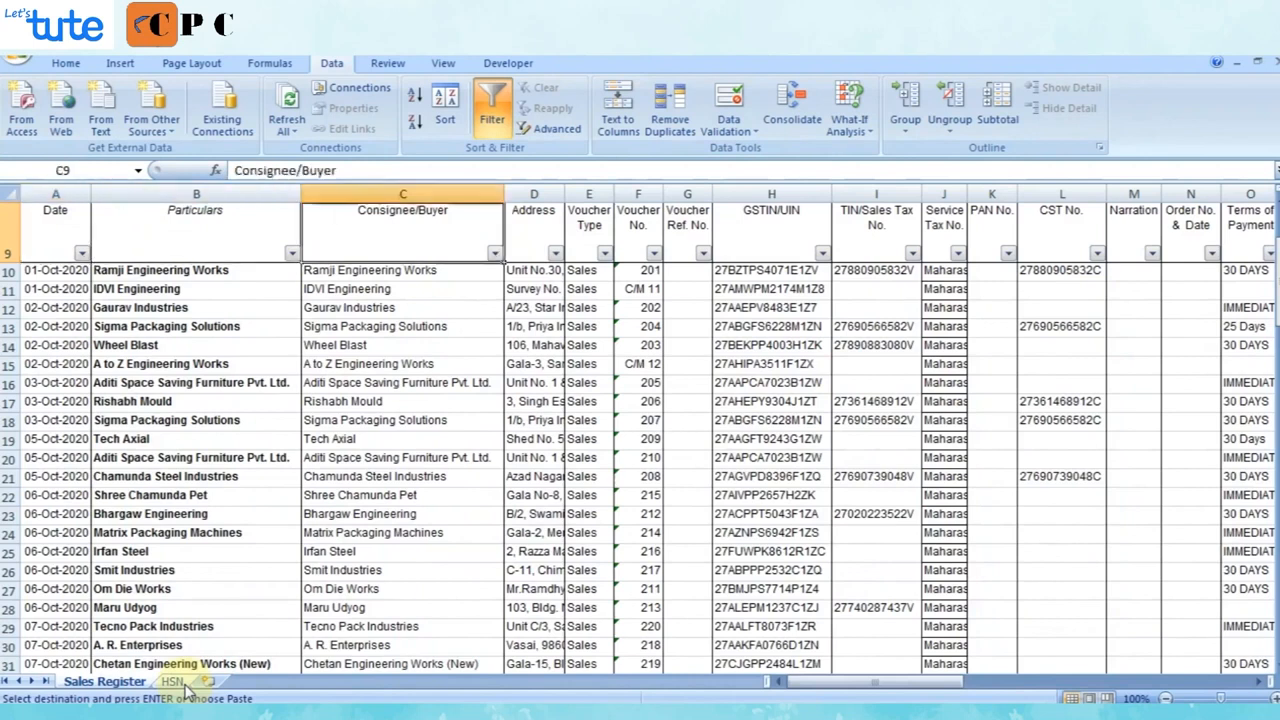
key("Right")
key("Right")
key("Right")
key("alt+Down")
key("End")
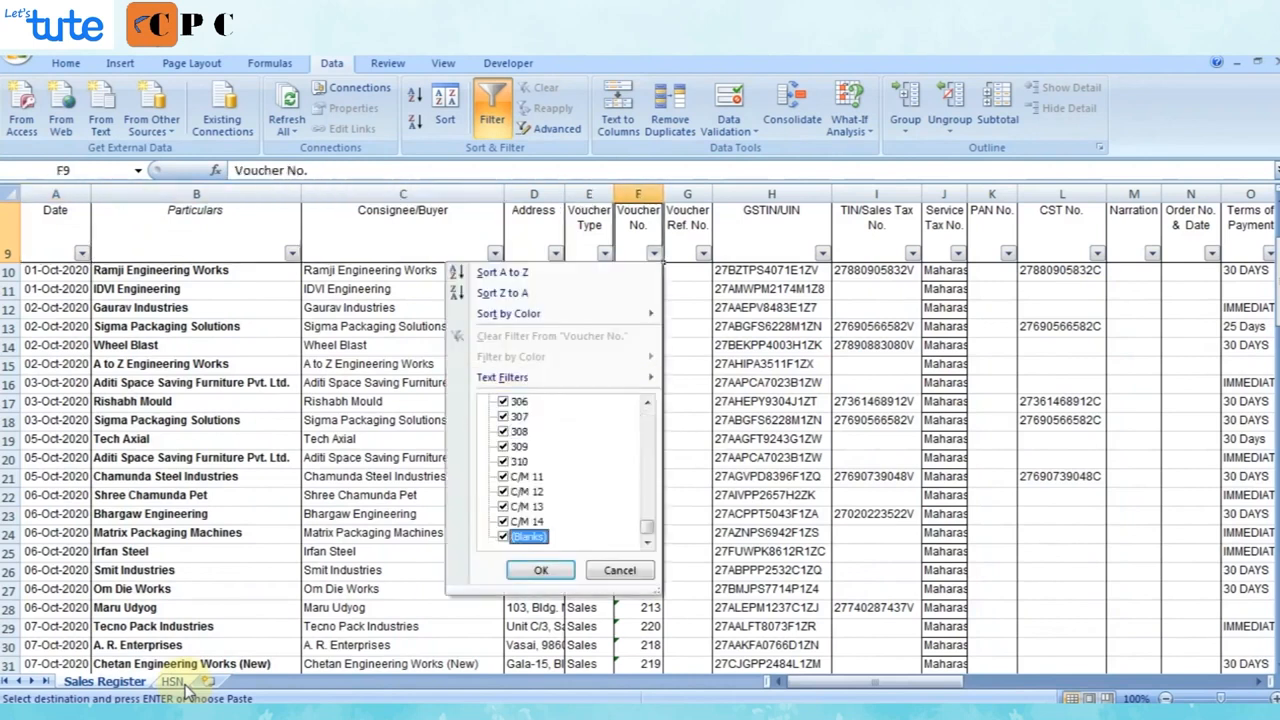
key("Home")
key("space")
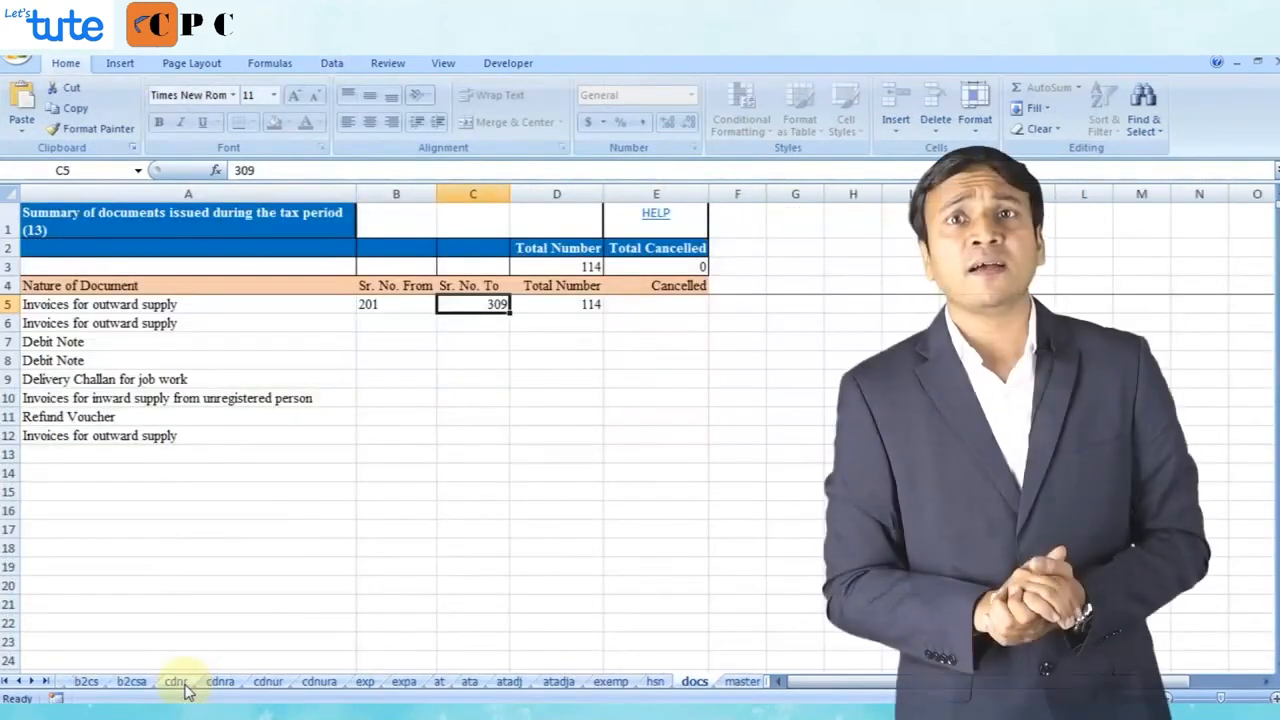
Set Sr. No. To to 310 and Total Number to 110 in row 5 of the docs sheet.
key("Down")
key("Up")
key("Right")
key("Down")
key("Left")
key("Left")
Filter the Sales Register's Voucher No. column to the C/M series of vouchers.
key("alt+Tab")
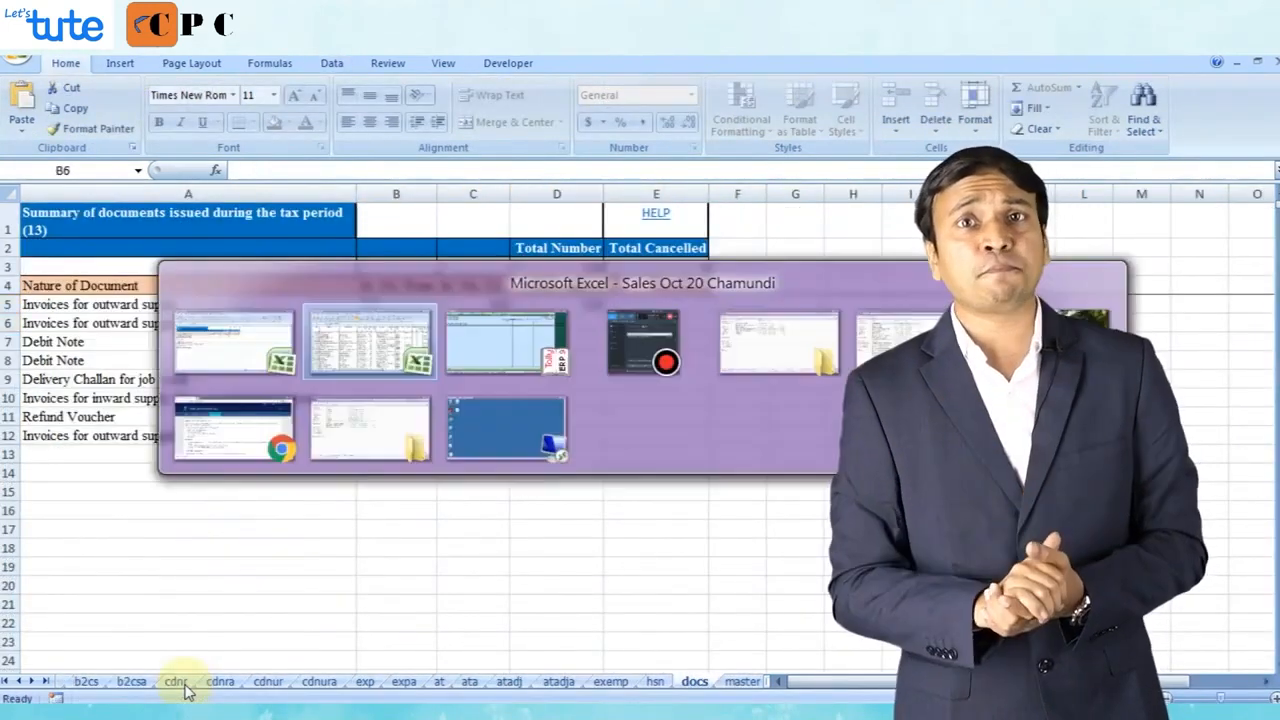
key("alt+Down")
key("Up")
key("Up")
key("Up")
key("space")
key("End")
key("Up")
key("Up")
key("Up")
key("Up")
key("space")
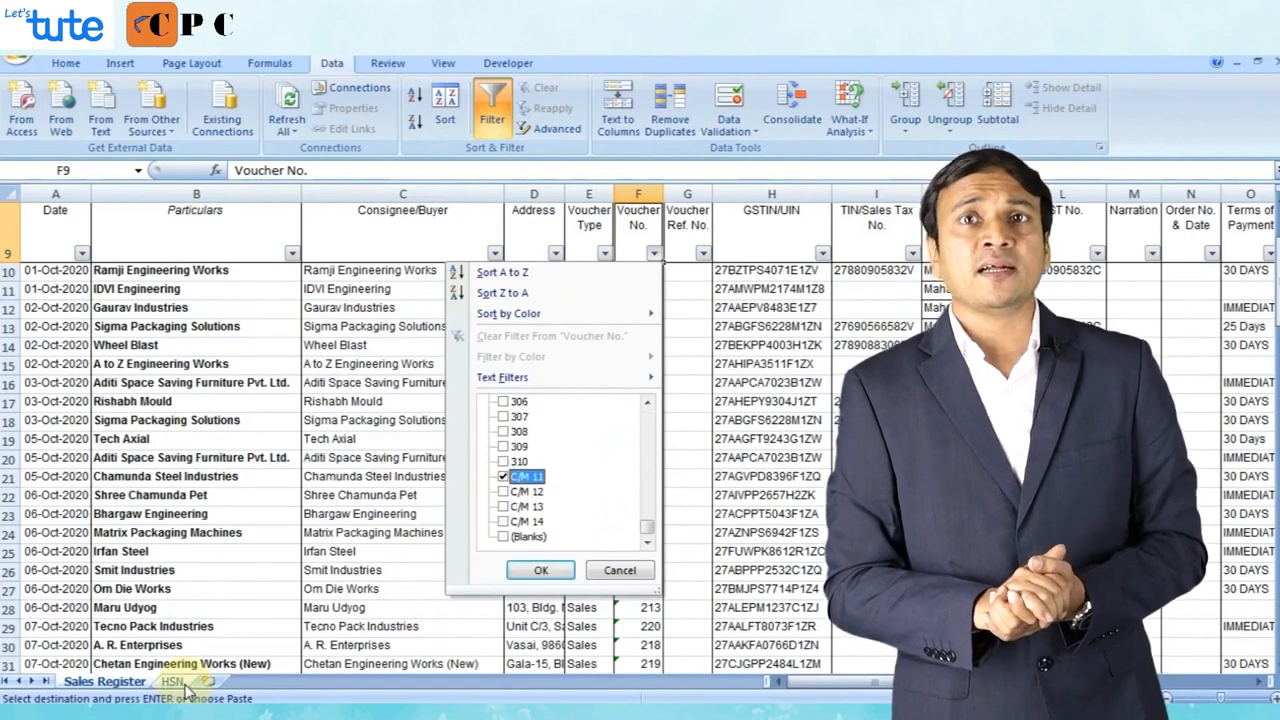
key("Return")
Copy voucher number C/M 11 into the Sr. No. From cell B6 of the docs sheet.
key("Down")
key("ctrl+c")
key("alt+Tab")
key("Return")
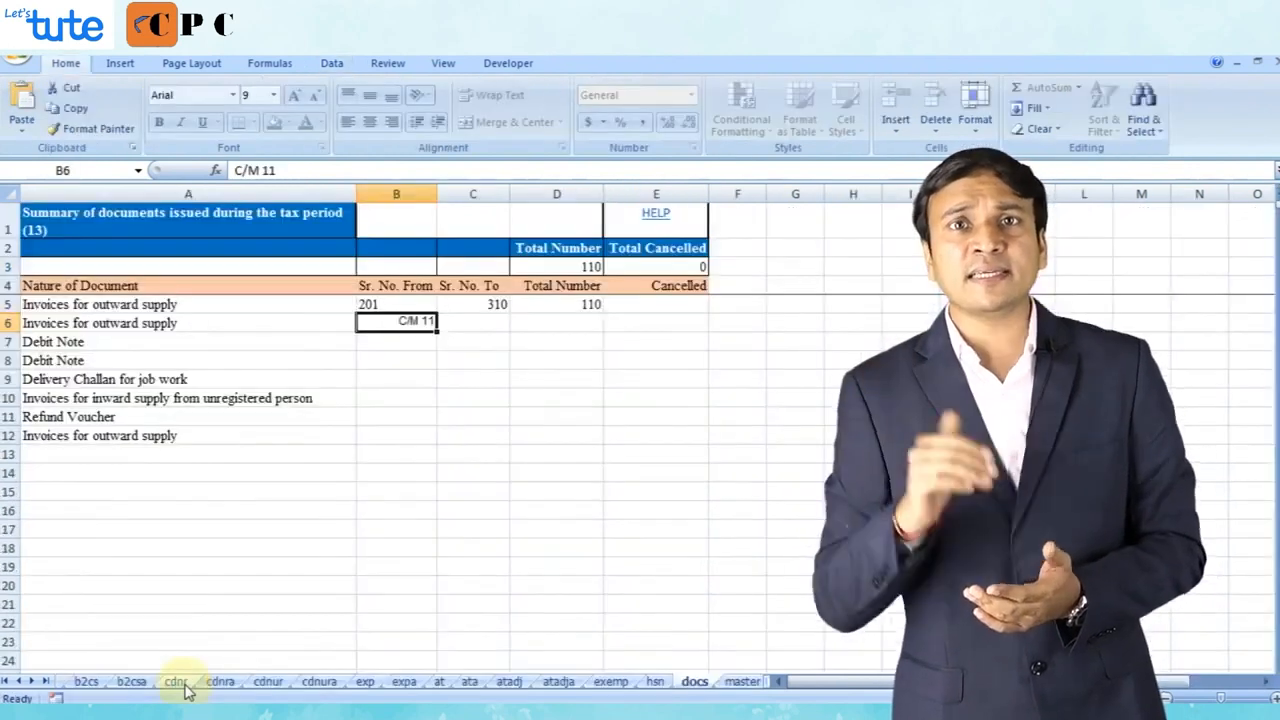
Complete row 6 of the docs sheet by copying voucher C/M 14 into Sr. No. To and entering 4 as Total Number.
key("Right")
key("alt+Tab")
key("Down")
key("alt+Tab")
key("Return")
key("Right")
type("4")
key("Return")
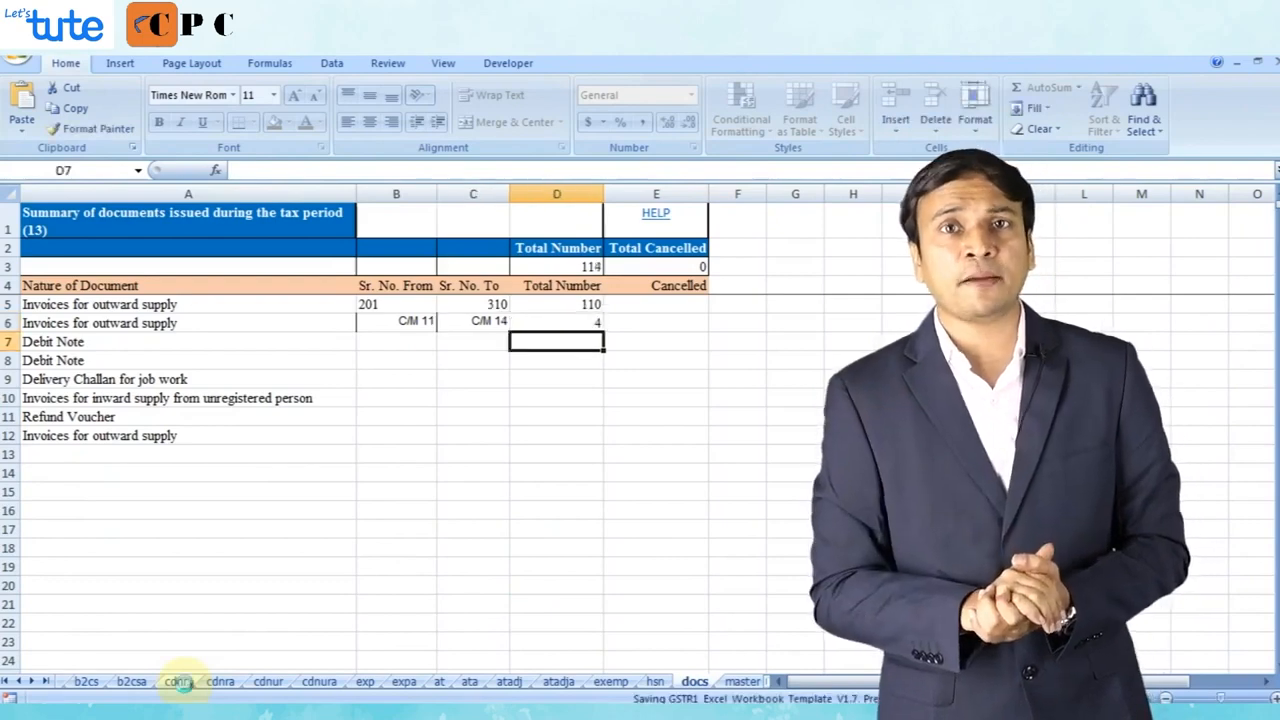